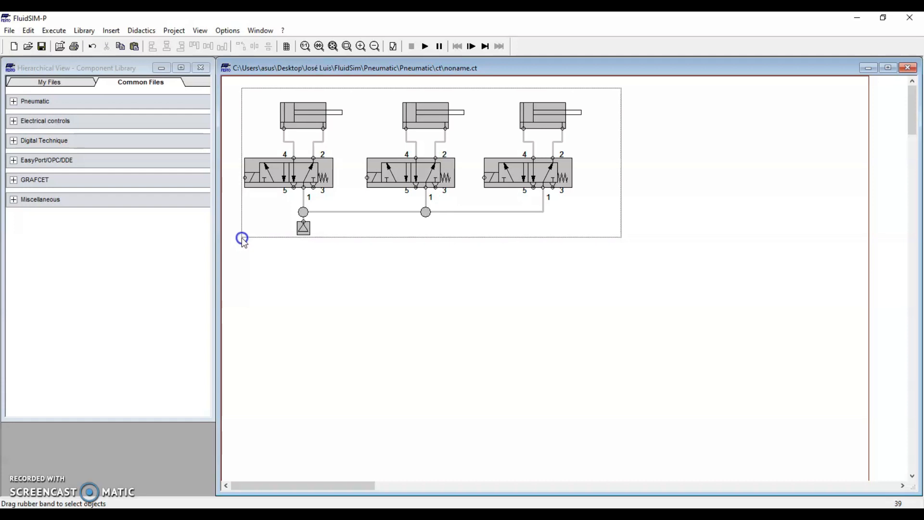
# Place a 24V and a 0V ladder supply symbol, spaced apart to the right of the pneumatic circuit
pyautogui.click(342, 314)
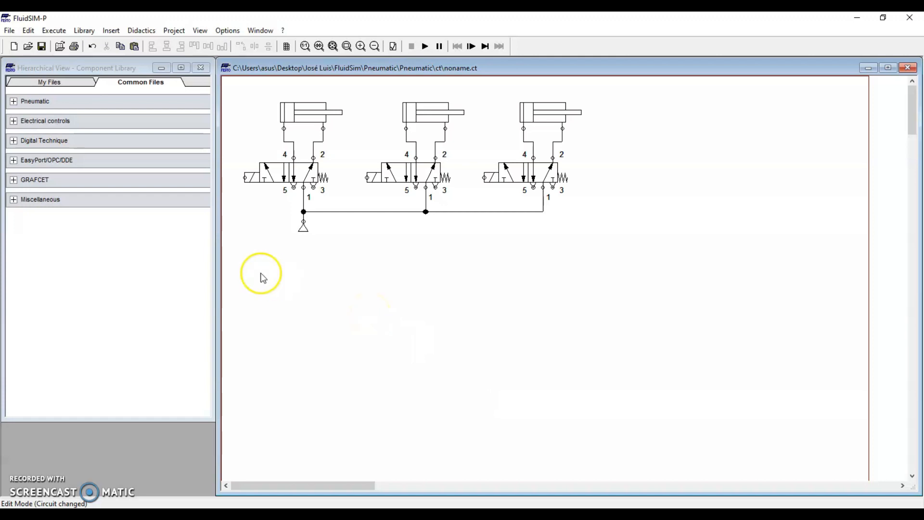
pyautogui.click(13, 122)
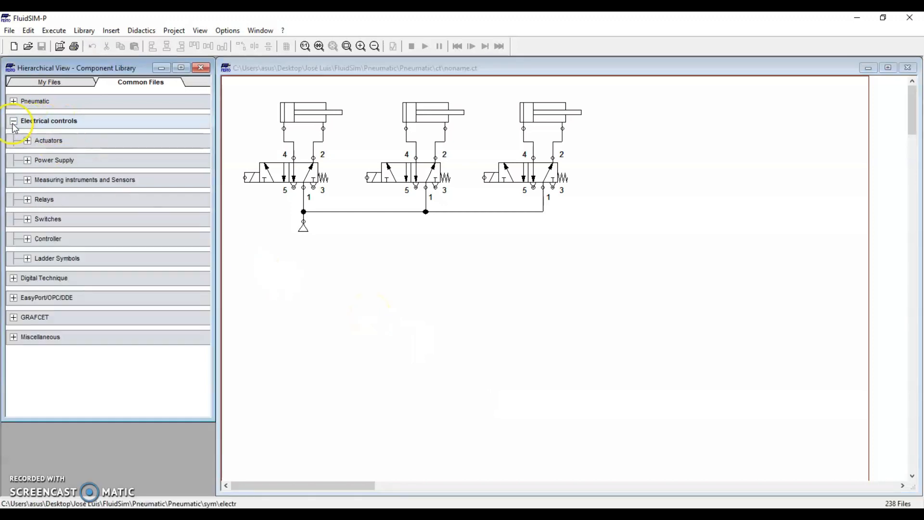
pyautogui.click(30, 260)
pyautogui.moveTo(64, 285); pyautogui.dragTo(609, 159)
pyautogui.moveTo(25, 285); pyautogui.dragTo(842, 163)
pyautogui.click(816, 204)
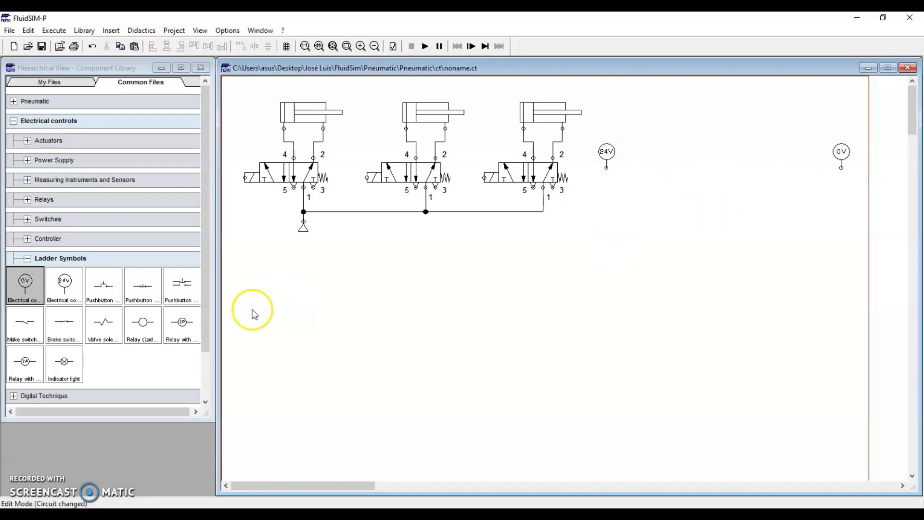
# Add a ladder make pushbutton just below and right of the 24V supply and label it START
pyautogui.moveTo(107, 292); pyautogui.dragTo(643, 182)
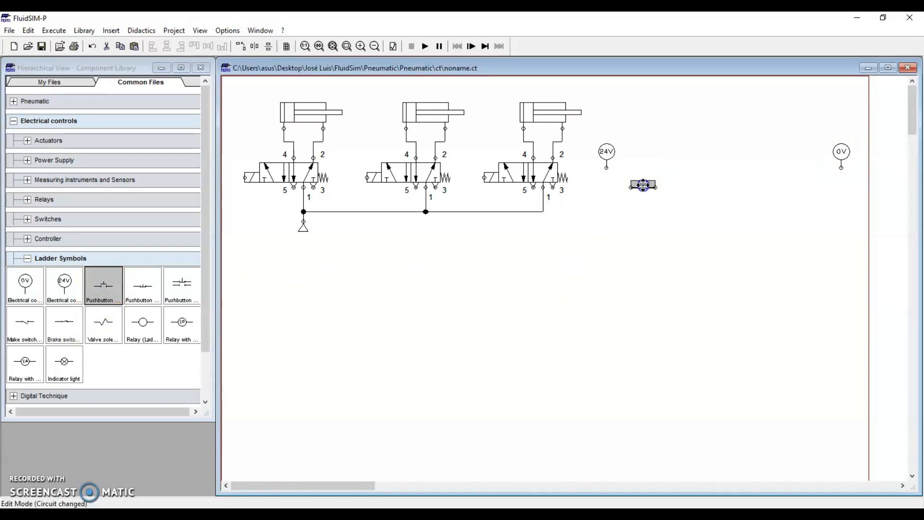
pyautogui.doubleClick(644, 185)
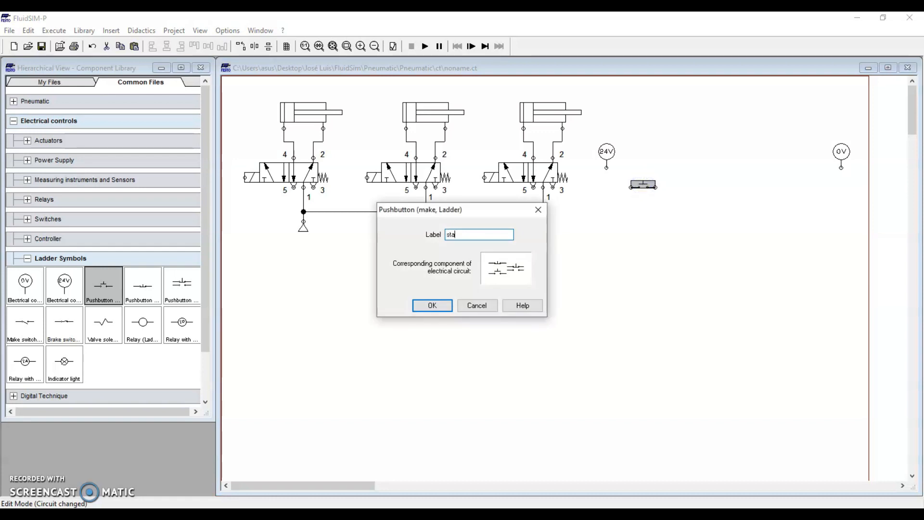
pyautogui.press('Return')
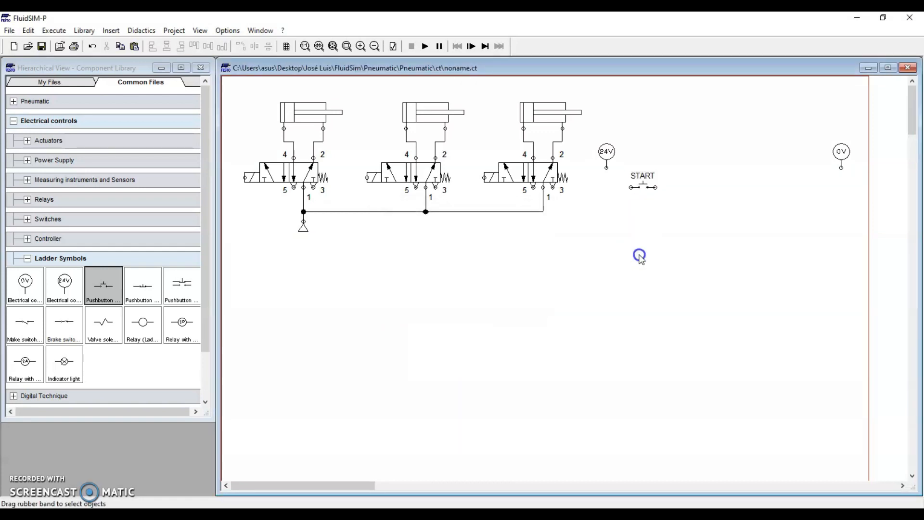
pyautogui.click(637, 189)
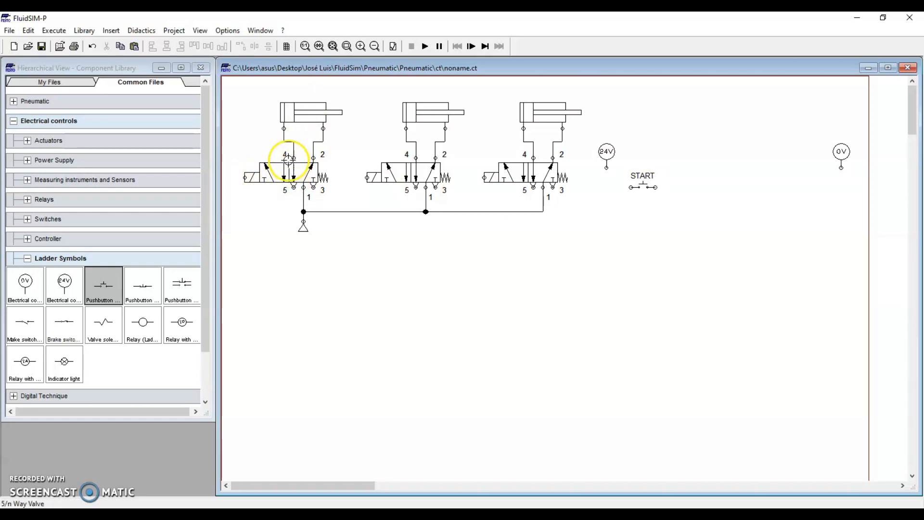
# Label the first valve's solenoid connection S1 and add a ladder relay labelled R1 level with START, near the 0V supply
pyautogui.doubleClick(246, 177)
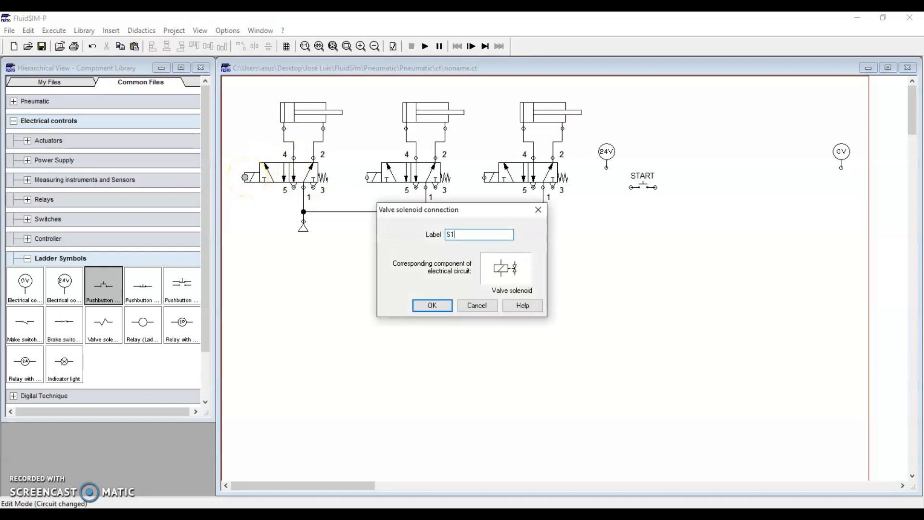
pyautogui.press('Return')
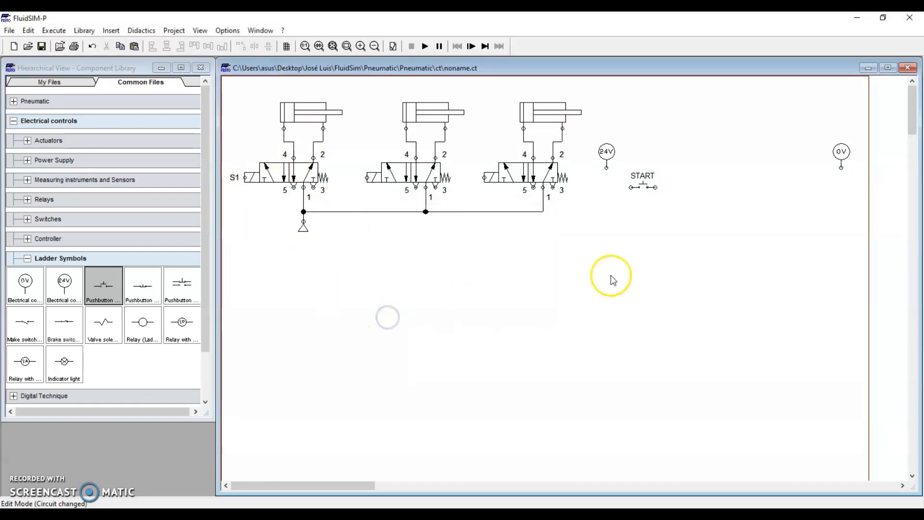
pyautogui.moveTo(143, 321); pyautogui.dragTo(803, 189)
pyautogui.doubleClick(802, 188)
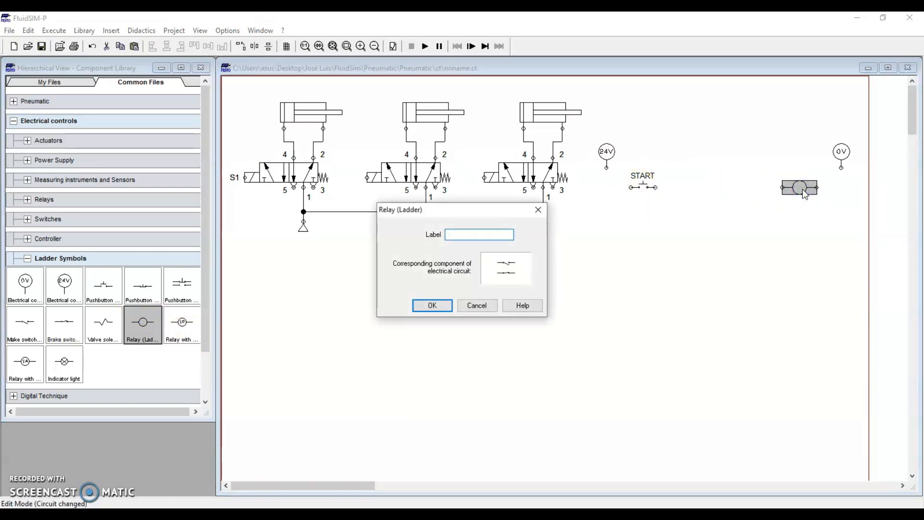
pyautogui.press('Return')
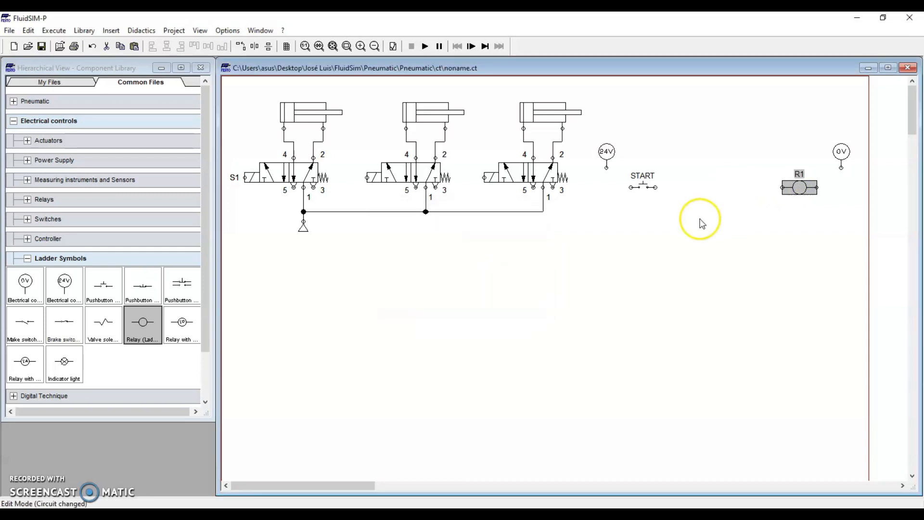
# Wire the first rung from 24V through the START pushbutton and relay R1 to 0V
pyautogui.moveTo(627, 187); pyautogui.dragTo(606, 168)
pyautogui.moveTo(656, 188); pyautogui.dragTo(812, 191)
pyautogui.click(740, 235)
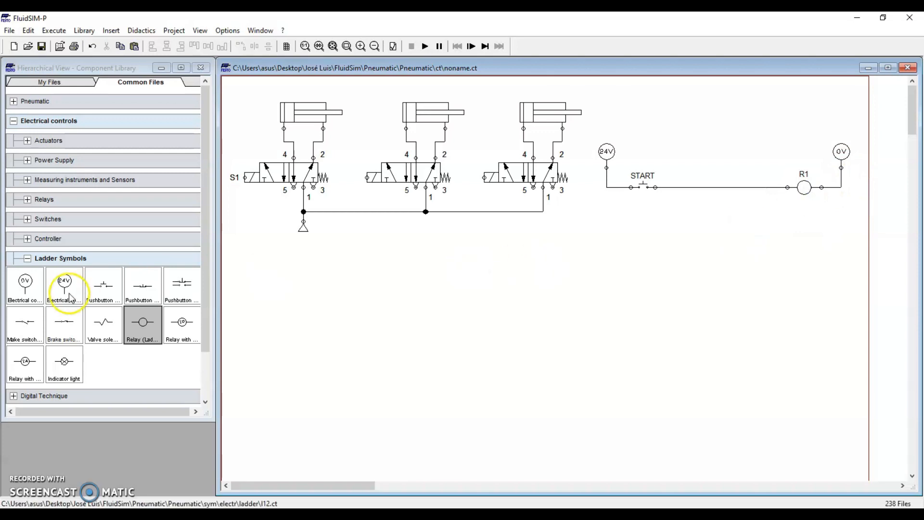
# Add a ladder make switch labelled R1 below START and wire it in parallel with the pushbutton
pyautogui.moveTo(25, 321); pyautogui.dragTo(646, 214)
pyautogui.doubleClick(645, 214)
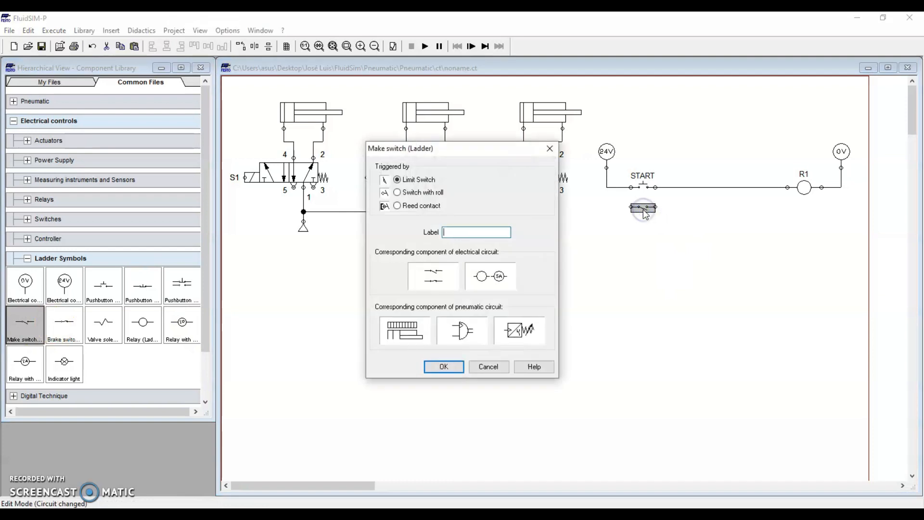
pyautogui.press('Return')
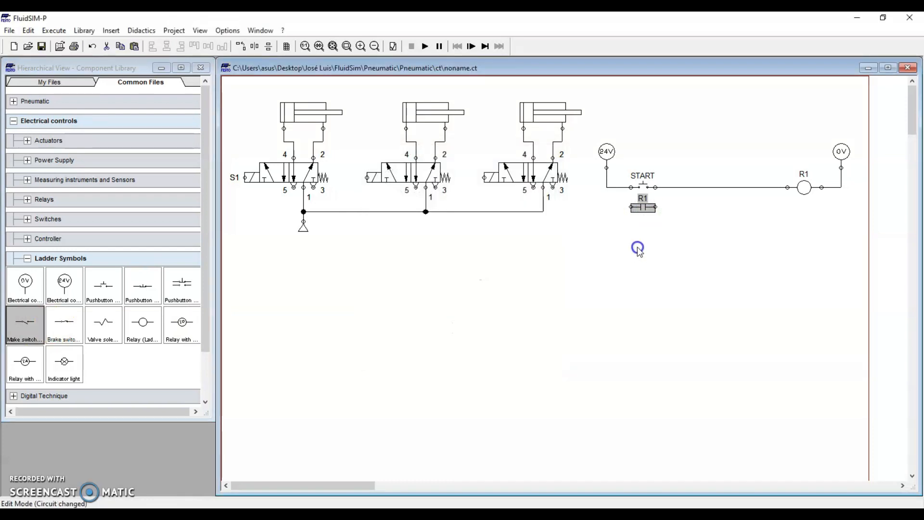
pyautogui.moveTo(607, 188); pyautogui.dragTo(607, 188)
pyautogui.click(619, 236)
pyautogui.moveTo(656, 207); pyautogui.dragTo(684, 188)
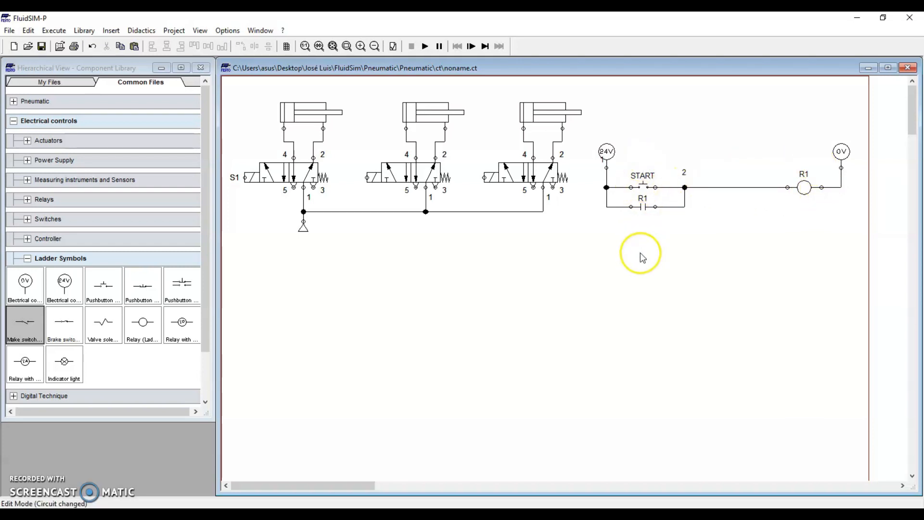
# Place a second ladder make switch directly below the latching contact and label it R1
pyautogui.click(176, 368)
pyautogui.moveTo(30, 326); pyautogui.dragTo(646, 229)
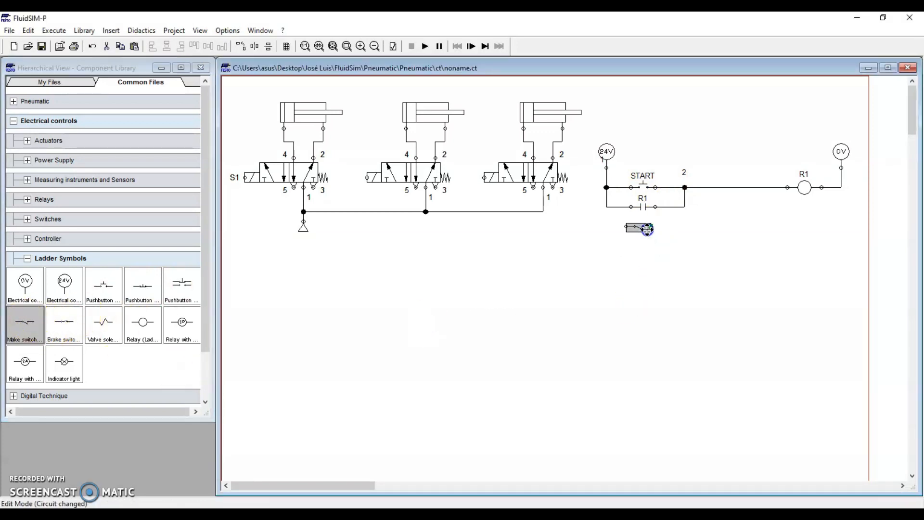
pyautogui.doubleClick(648, 230)
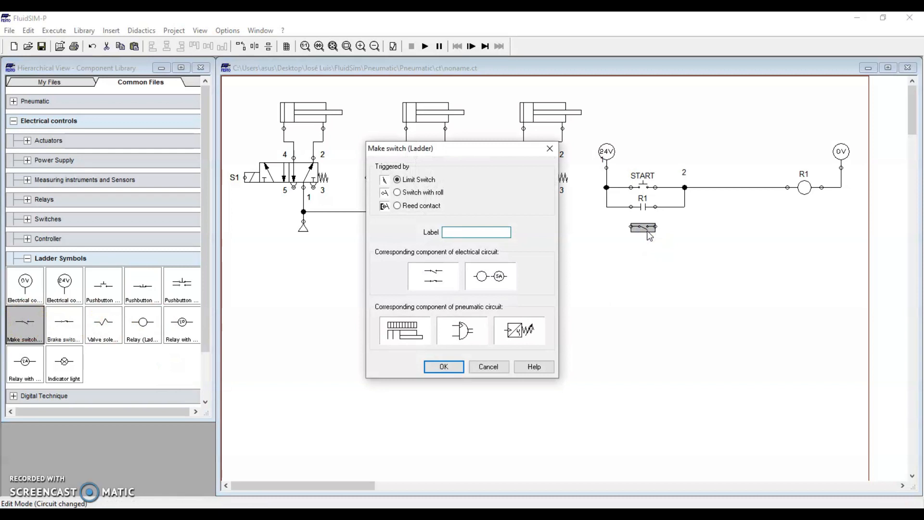
pyautogui.press('Return')
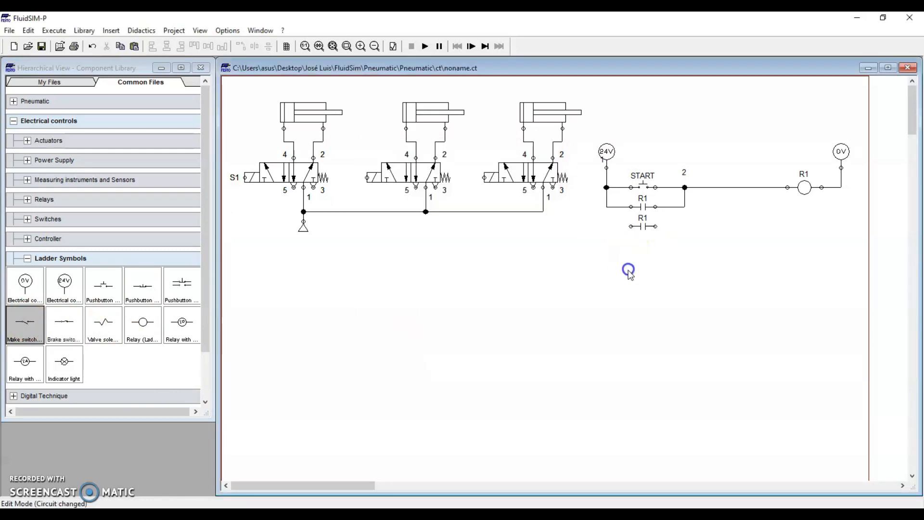
# Add a ladder valve solenoid labelled S1 below relay R1 and wire the second rung from 24V through its R1 contact to 0V
pyautogui.moveTo(120, 324); pyautogui.dragTo(799, 224)
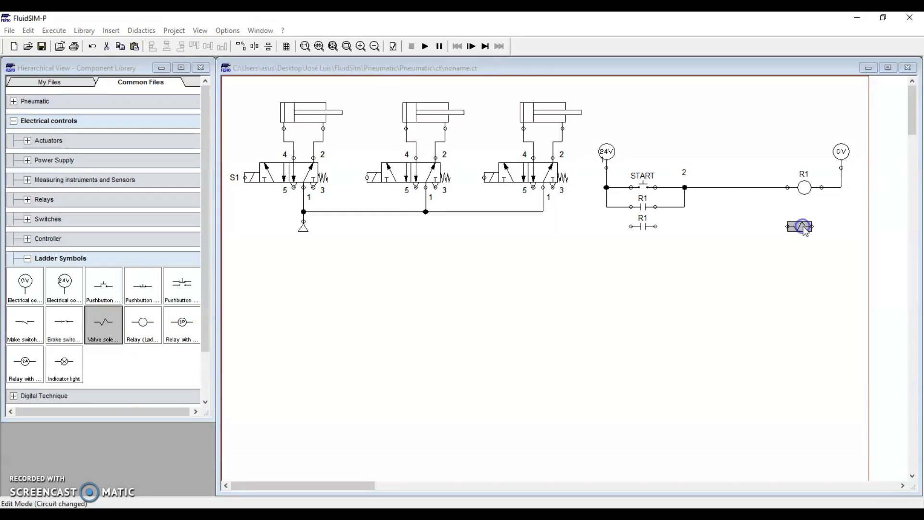
pyautogui.doubleClick(802, 227)
pyautogui.press('Return')
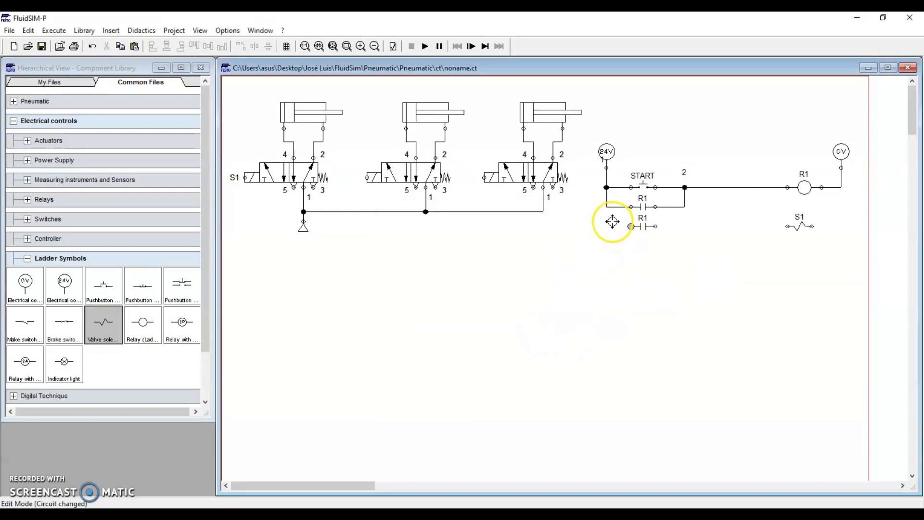
pyautogui.moveTo(607, 207)
pyautogui.mouseDown()
pyautogui.moveTo(631, 227)
pyautogui.moveTo(786, 227)
pyautogui.moveTo(841, 188)
pyautogui.mouseUp()
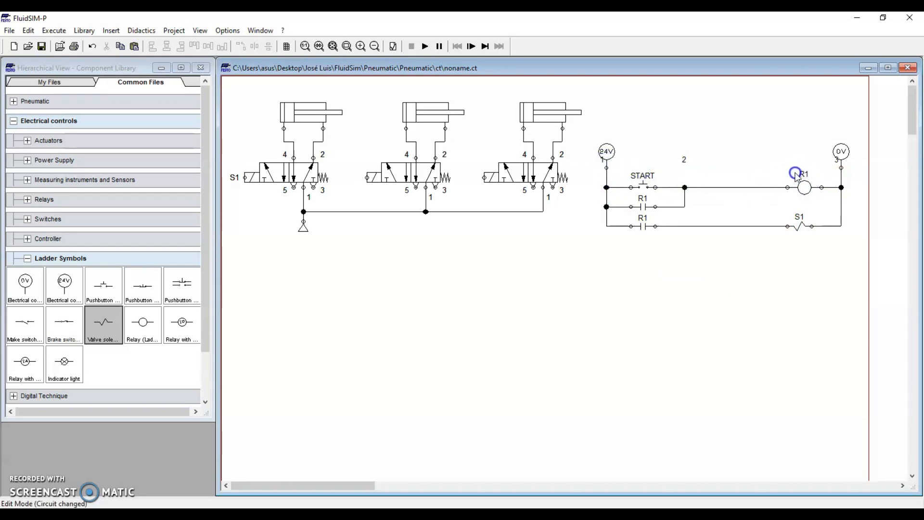
# Trace the control sequence from the START pushbutton and R1 contacts through solenoid S1 to the first cylinder
pyautogui.click(644, 208)
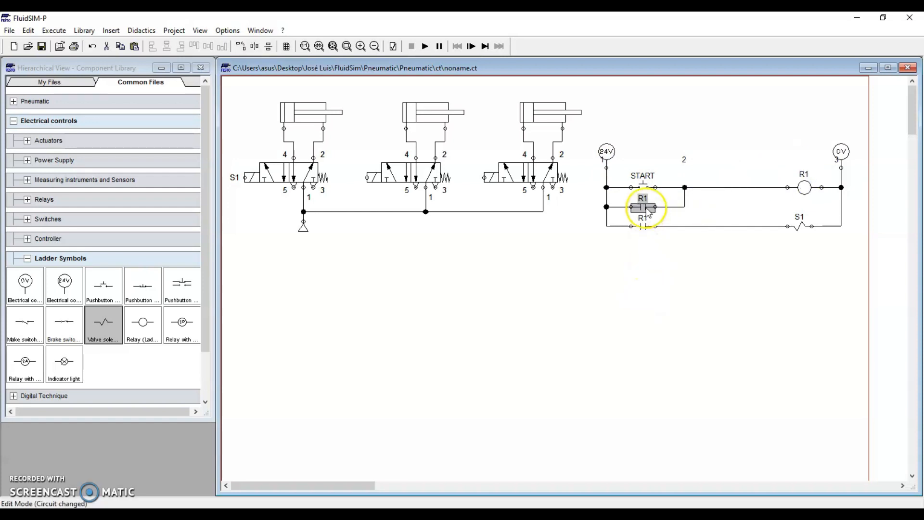
pyautogui.click(649, 186)
pyautogui.click(647, 183)
pyautogui.click(650, 225)
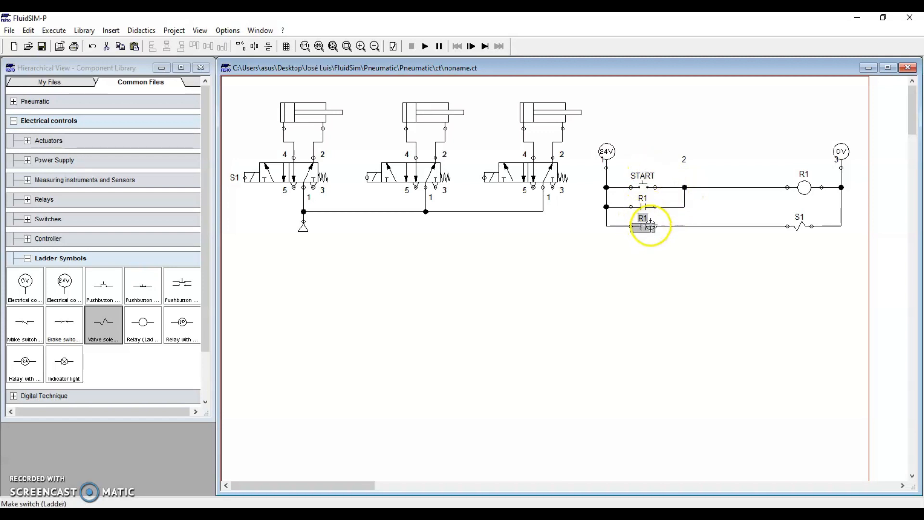
pyautogui.click(797, 227)
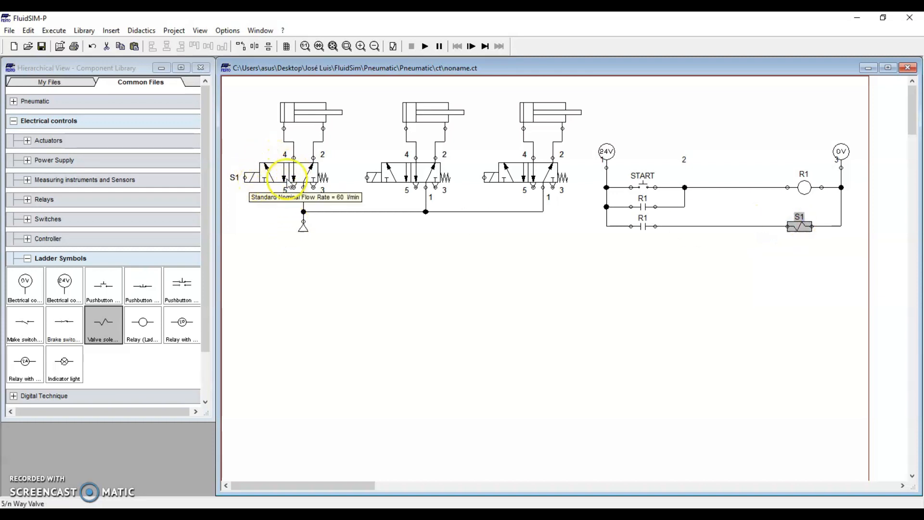
pyautogui.click(290, 112)
pyautogui.click(343, 115)
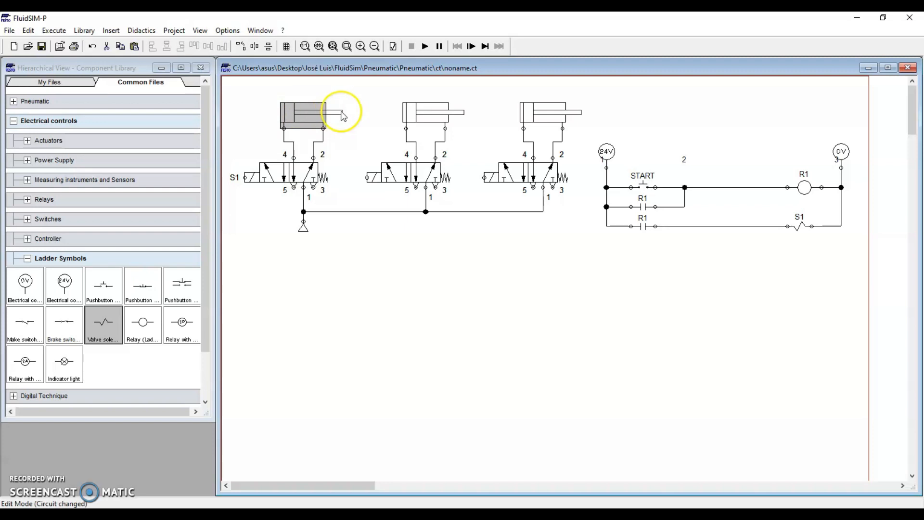
# Simulate the circuit, actuate START to test the first cylinder's movement, and stop the simulation
pyautogui.click(424, 46)
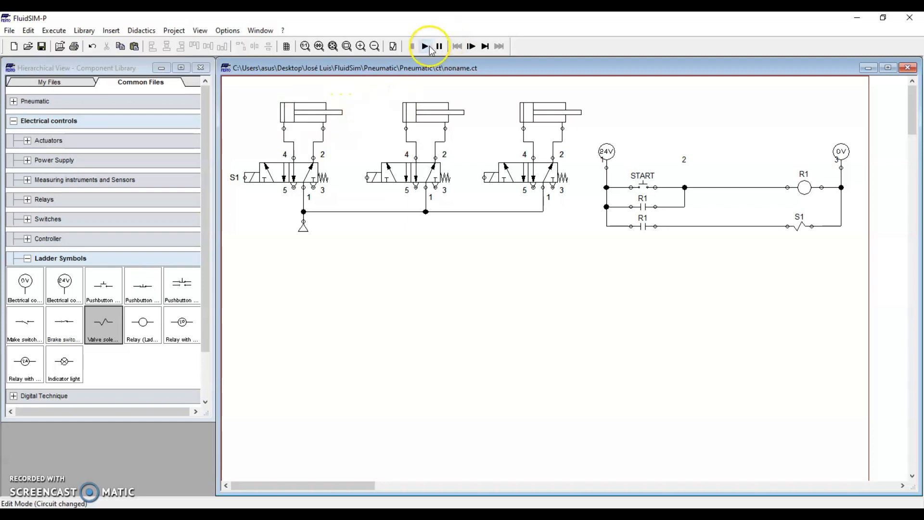
pyautogui.click(644, 185)
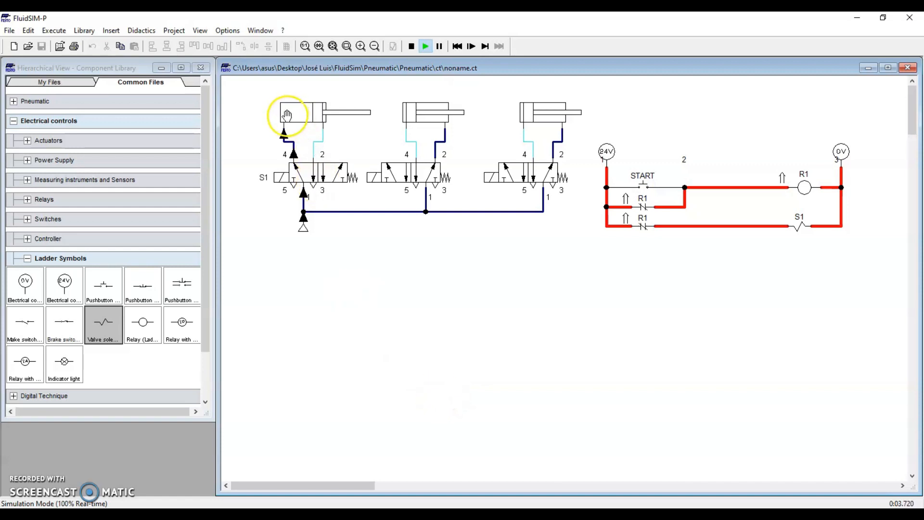
pyautogui.click(411, 46)
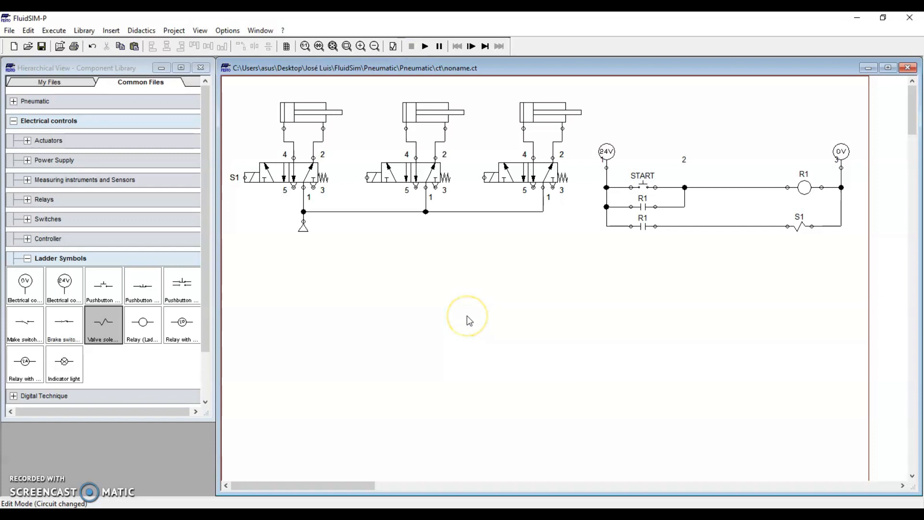
# Check the first cylinder's maximum stroke and give it the actuating label FCA2 with a begin position of 1000 mm
pyautogui.click(424, 113)
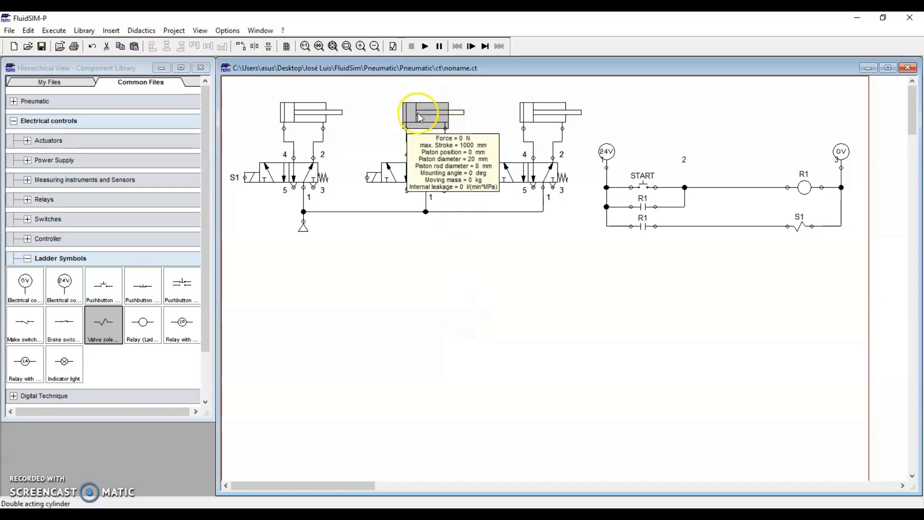
pyautogui.click(312, 116)
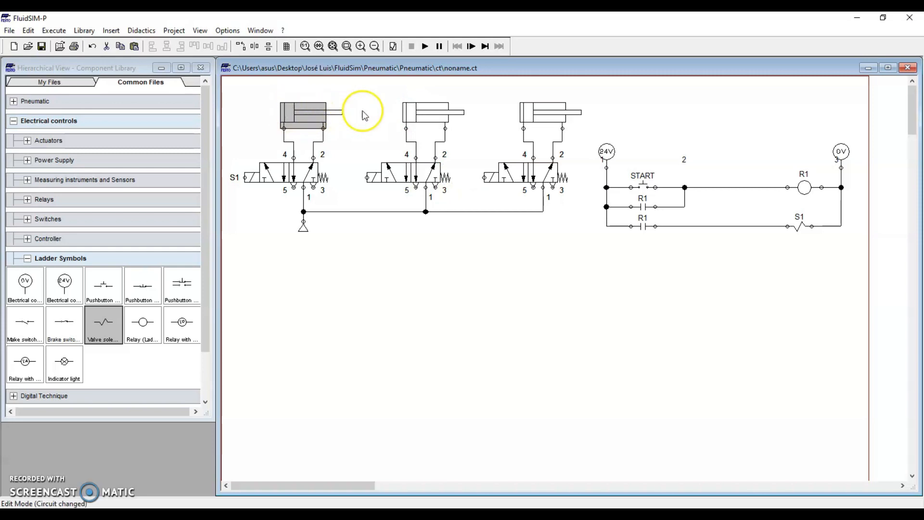
pyautogui.doubleClick(290, 117)
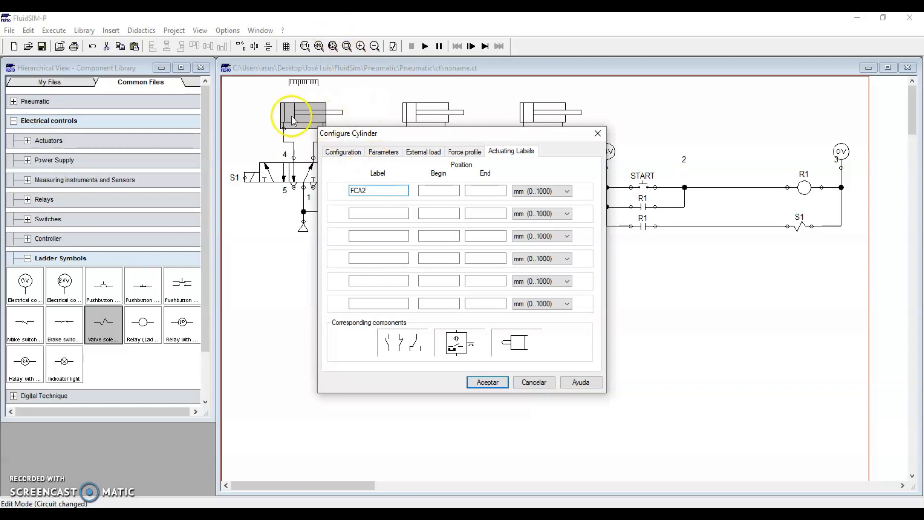
pyautogui.click(384, 153)
pyautogui.click(454, 172)
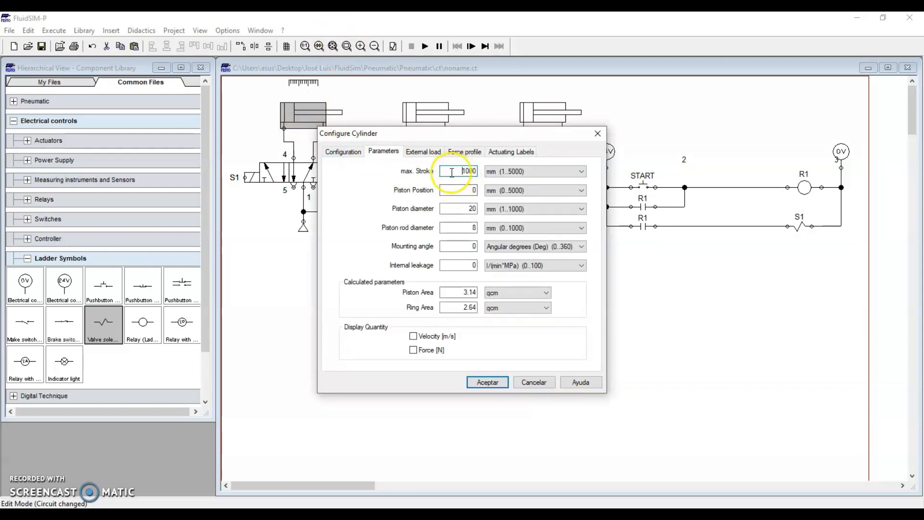
pyautogui.click(498, 152)
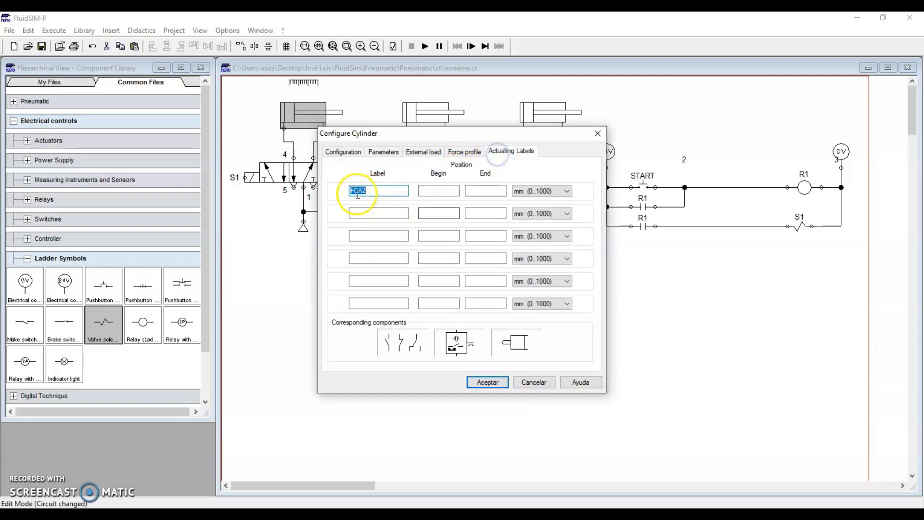
pyautogui.click(443, 192)
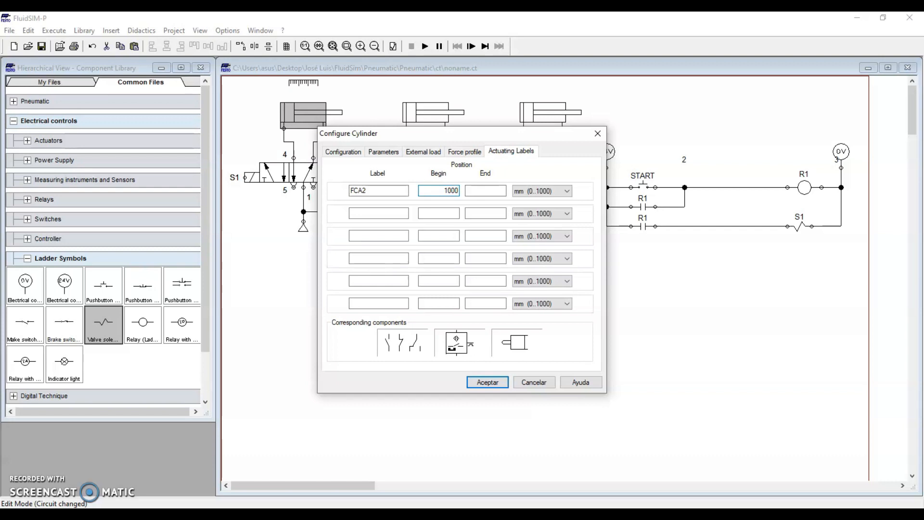
pyautogui.press('Return')
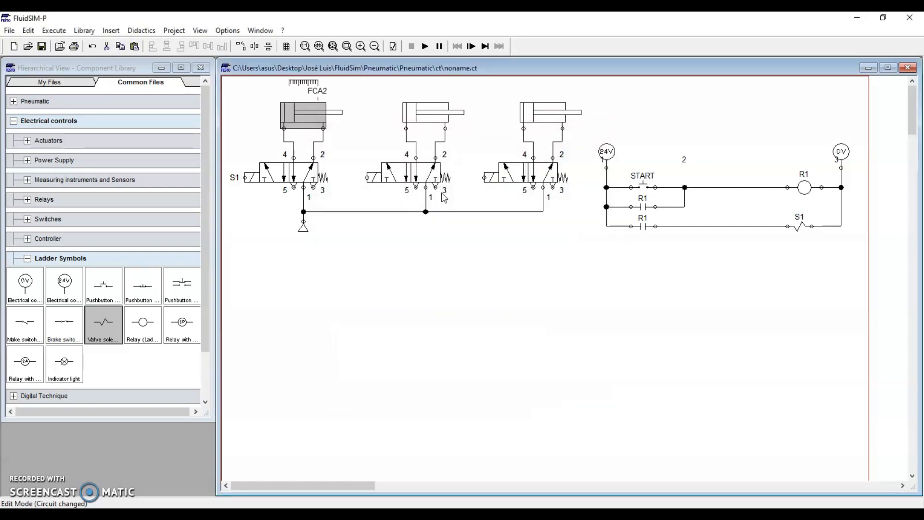
# Add a limit-switch make contact labelled FCA2 to the ladder below the second R1 contact
pyautogui.click(420, 295)
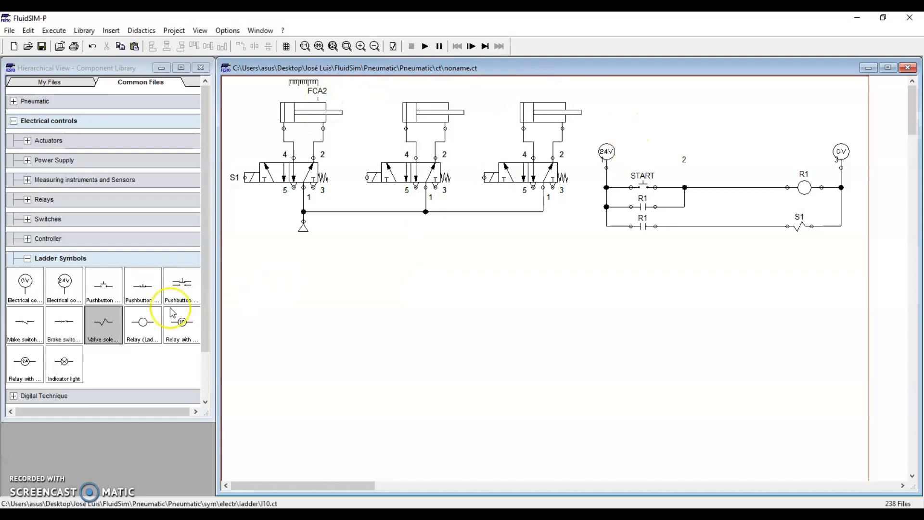
pyautogui.moveTo(28, 326); pyautogui.dragTo(645, 250)
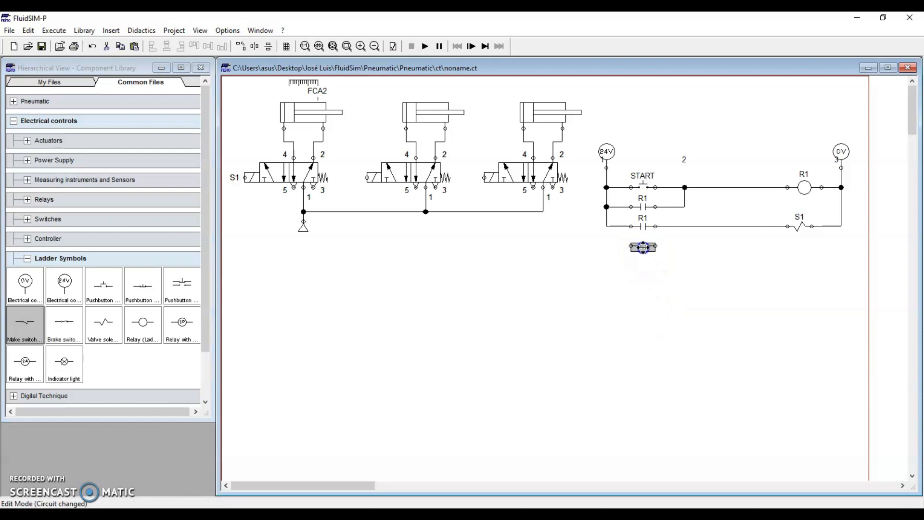
pyautogui.doubleClick(647, 249)
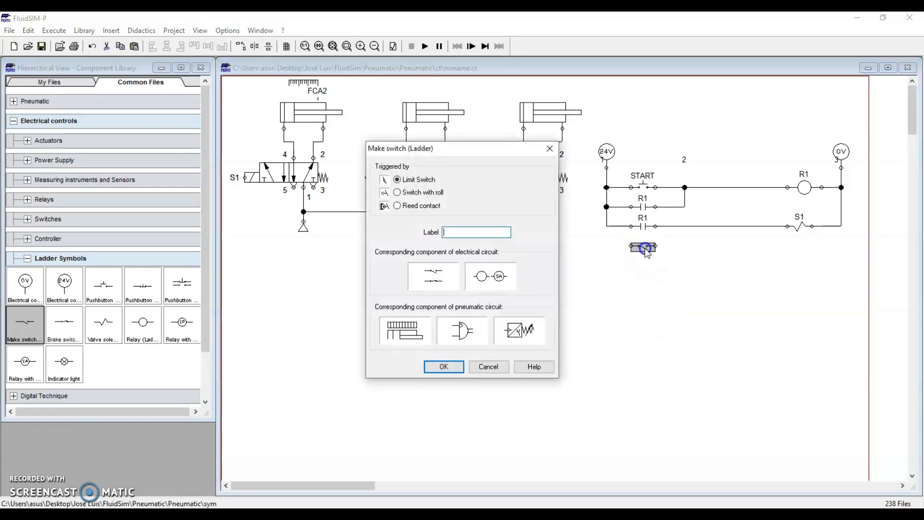
pyautogui.press('Return')
pyautogui.click(596, 328)
# Add a ladder relay labelled R2 below solenoid S1 and wire the rung from 24V through FCA2 and R2 to 0V
pyautogui.moveTo(143, 322); pyautogui.dragTo(802, 249)
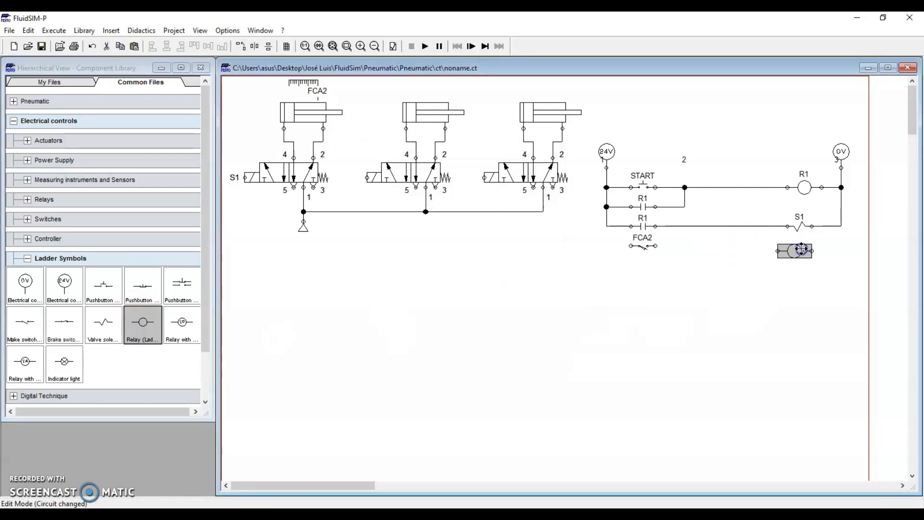
pyautogui.doubleClick(803, 250)
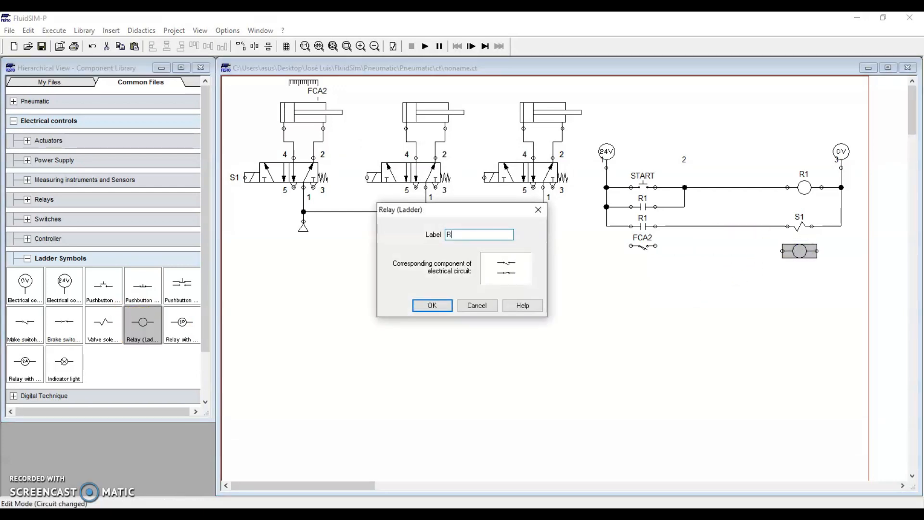
pyautogui.press('Return')
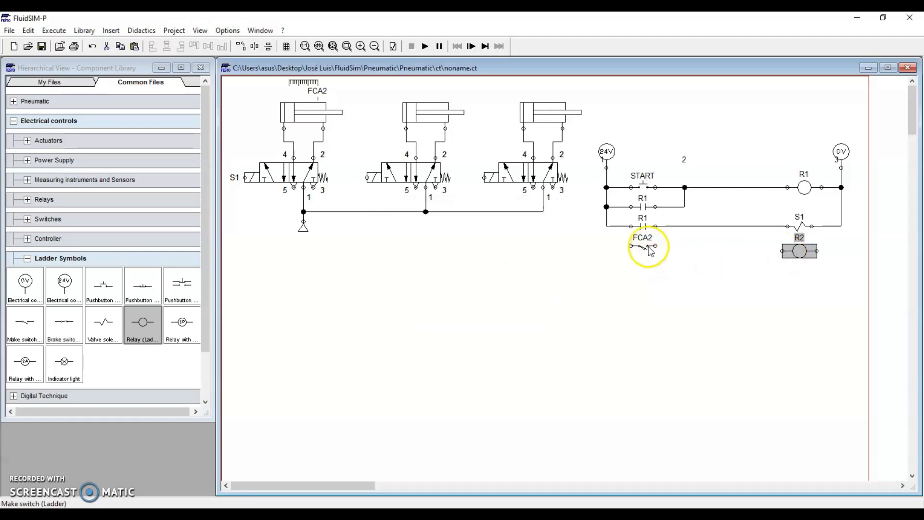
pyautogui.moveTo(642, 247); pyautogui.dragTo(643, 250)
pyautogui.moveTo(606, 225); pyautogui.dragTo(631, 251)
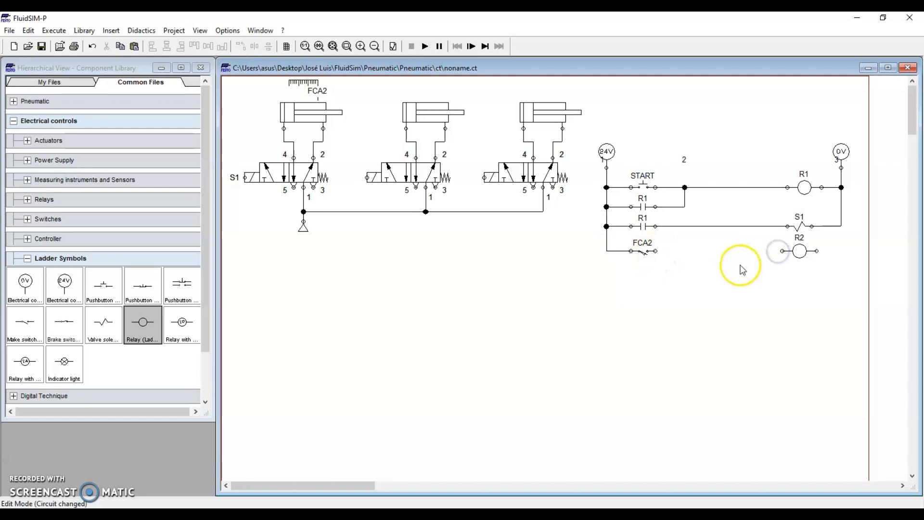
pyautogui.moveTo(656, 251); pyautogui.dragTo(840, 229)
pyautogui.click(765, 315)
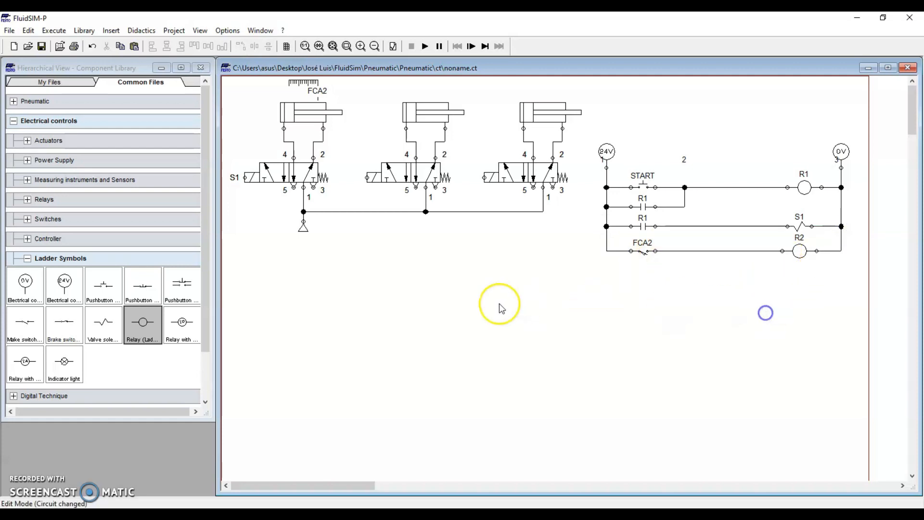
# Label the solenoid connection of the second cylinder's 5/n way valve as S2
pyautogui.click(428, 111)
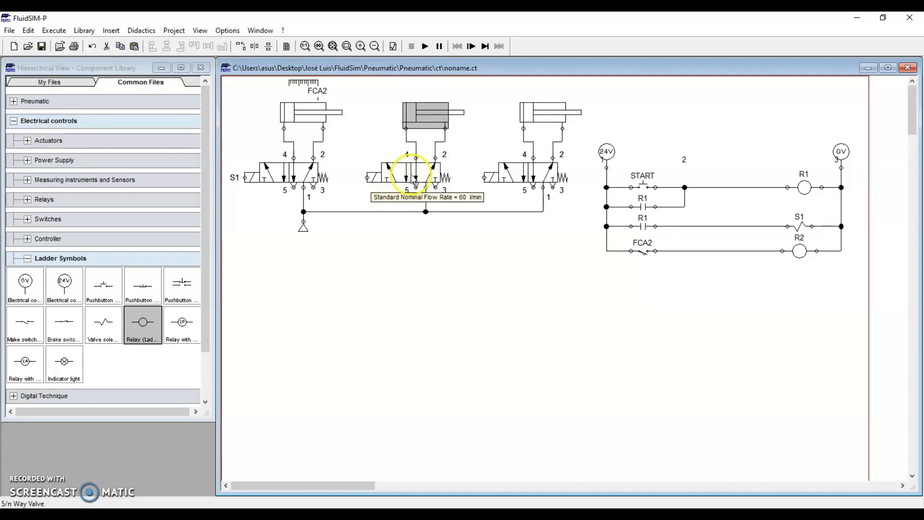
pyautogui.doubleClick(369, 177)
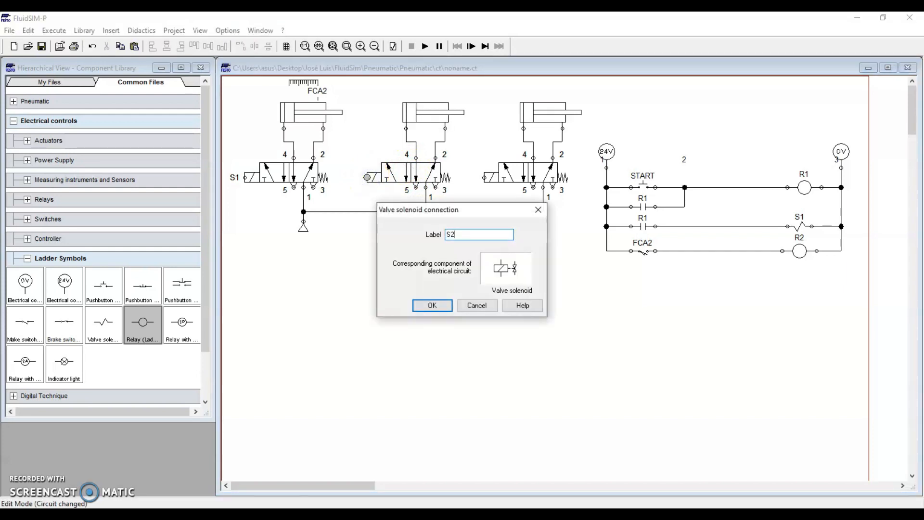
pyautogui.write('S2')
pyautogui.press('Return')
# Add a make switch labelled R2 below FCA2 and a ladder valve solenoid labelled S2 below relay R2
pyautogui.moveTo(25, 322); pyautogui.dragTo(645, 270)
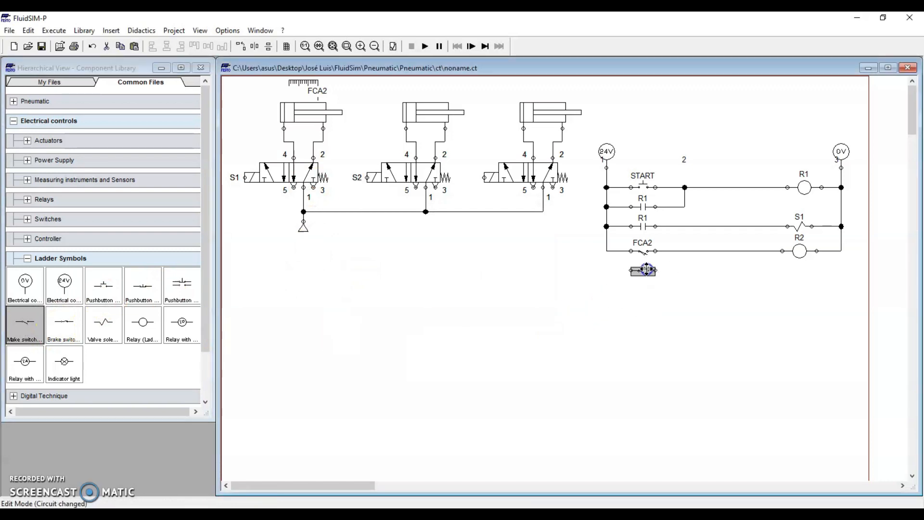
pyautogui.doubleClick(645, 270)
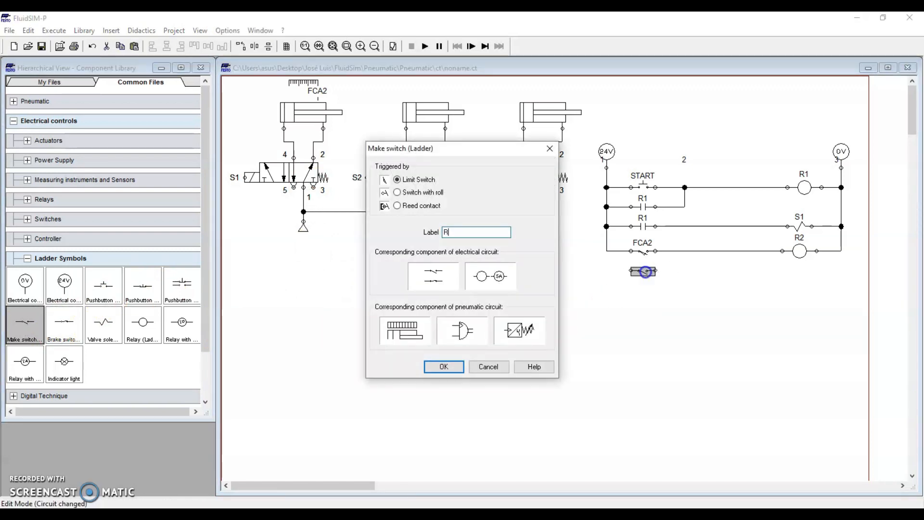
pyautogui.press('Return')
pyautogui.moveTo(104, 323); pyautogui.dragTo(785, 272)
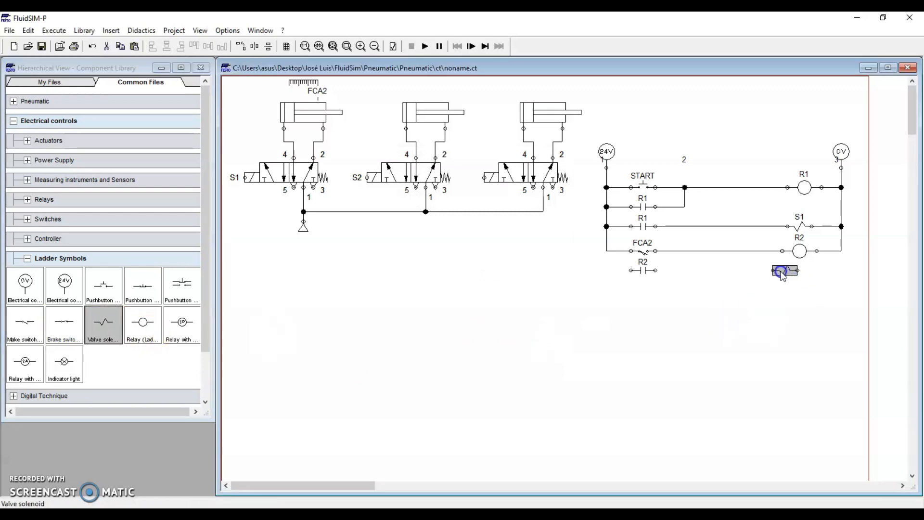
pyautogui.doubleClick(783, 273)
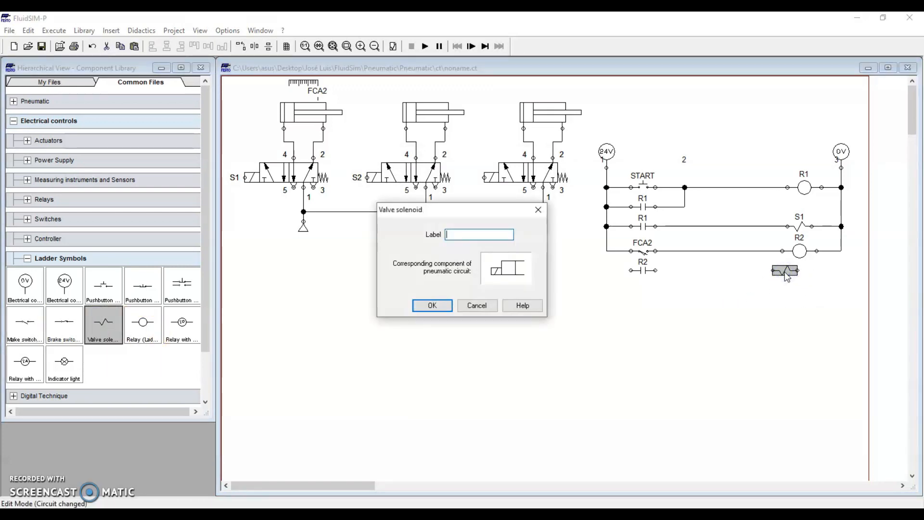
pyautogui.press('Return')
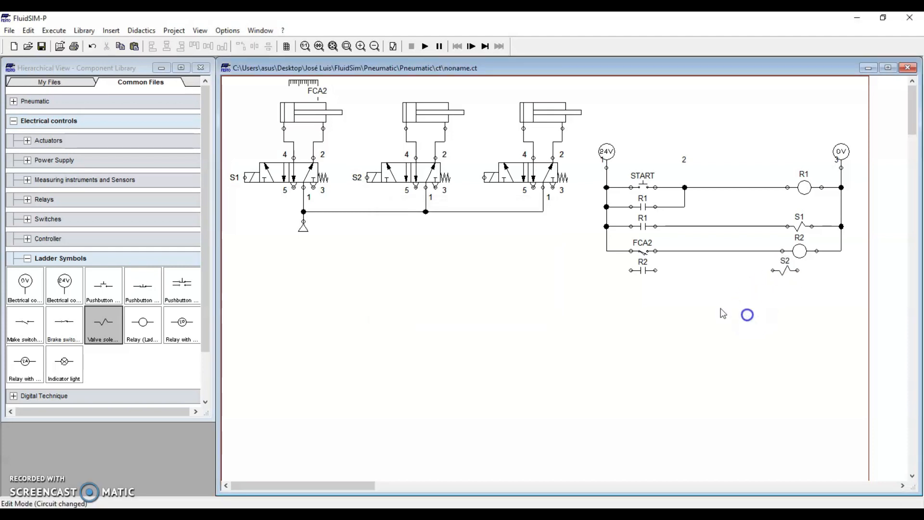
# Wire the R2 contact and solenoid S2 between 24V and 0V, and shift that rung slightly down
pyautogui.moveTo(608, 252); pyautogui.dragTo(631, 271)
pyautogui.moveTo(655, 270); pyautogui.dragTo(773, 270)
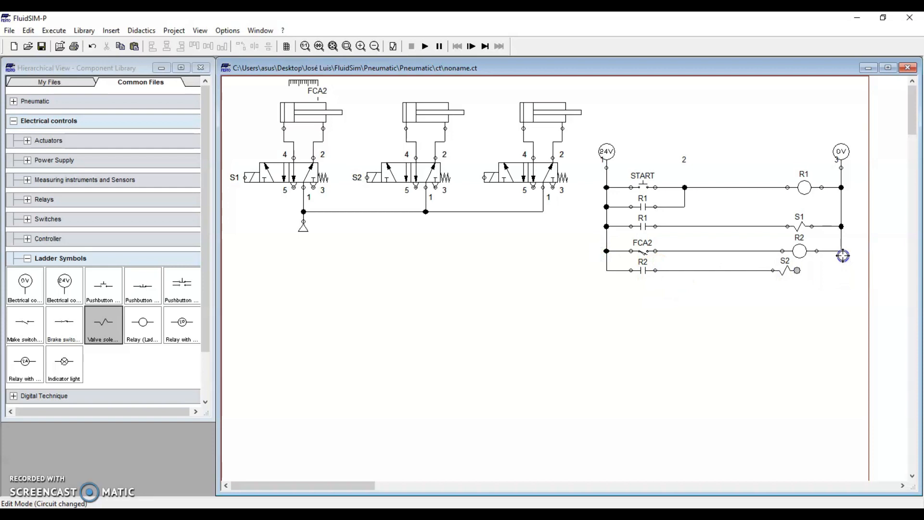
pyautogui.moveTo(842, 251); pyautogui.dragTo(591, 302)
pyautogui.press('Down')
pyautogui.click(592, 345)
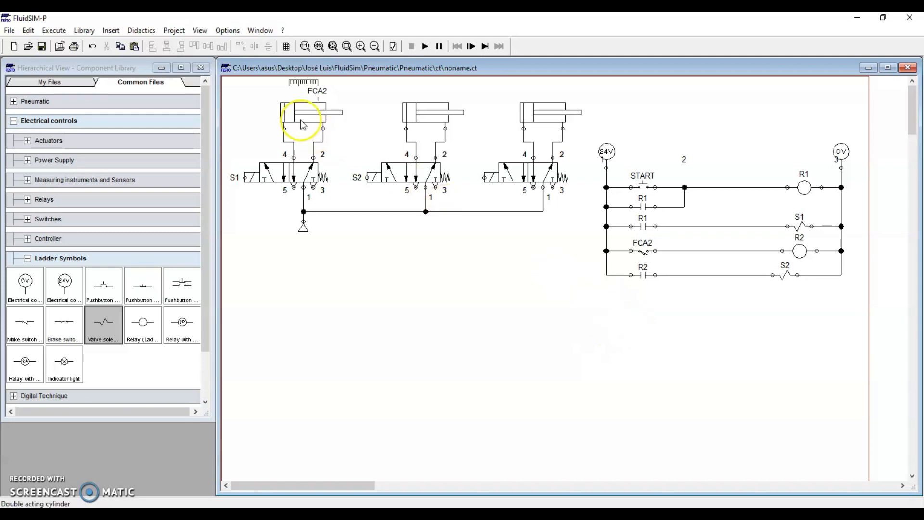
# Trace the control sequence from the first cylinder's FCA2 switch through relay R2 and its contact to solenoid S2
pyautogui.moveTo(292, 116)
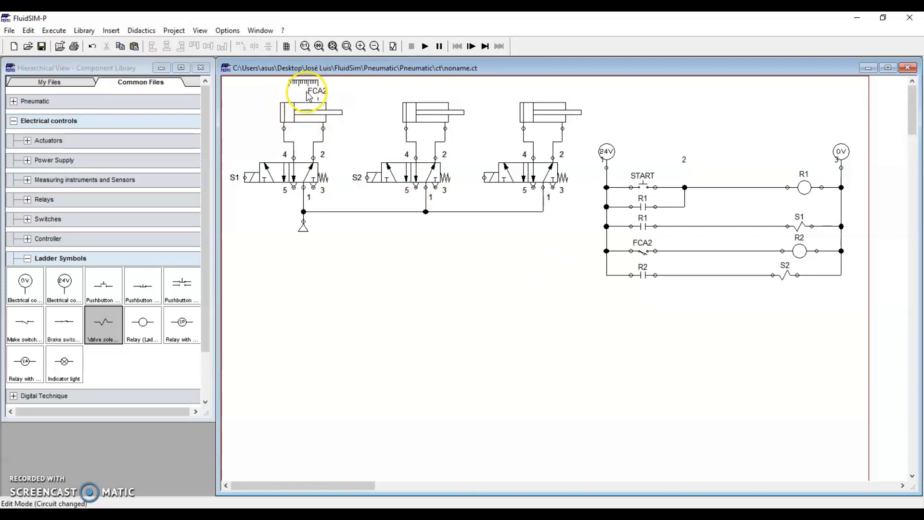
pyautogui.click(644, 250)
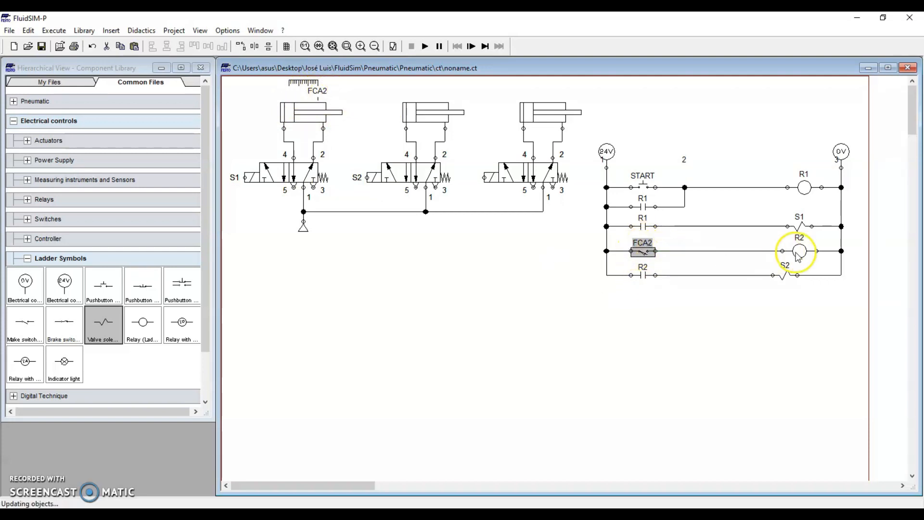
pyautogui.click(798, 250)
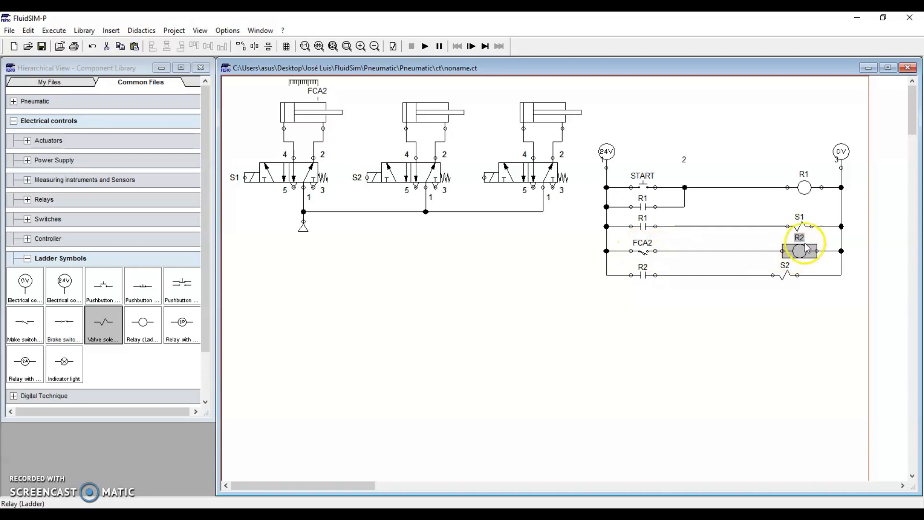
pyautogui.click(643, 276)
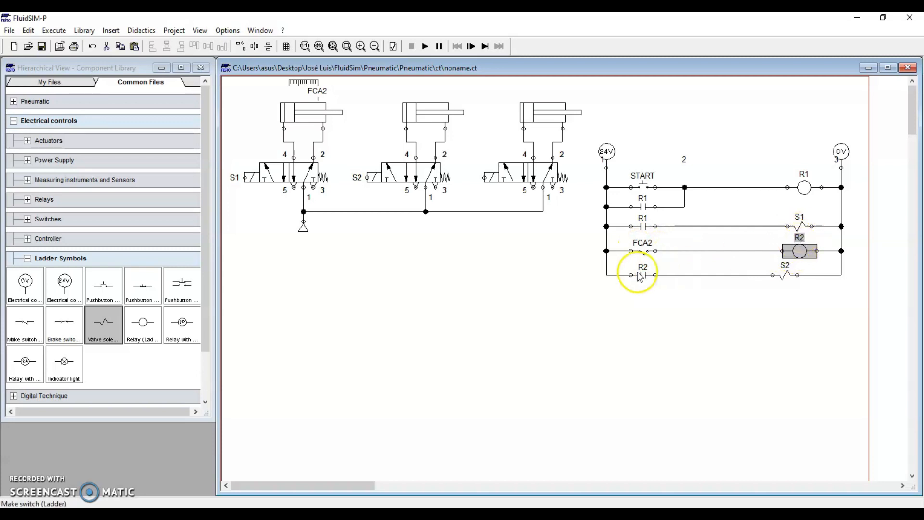
pyautogui.click(785, 276)
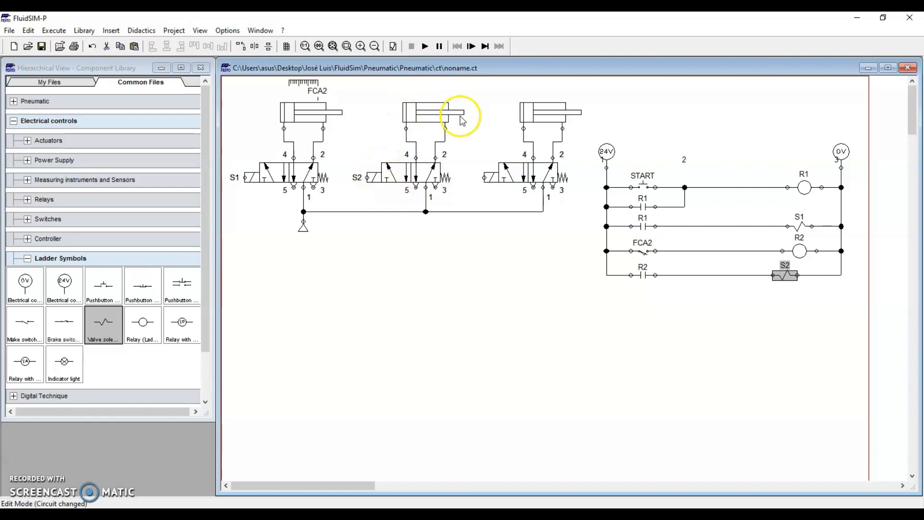
# Simulate the circuit, actuate START to test the first two cylinders in sequence, and stop the simulation
pyautogui.click(425, 47)
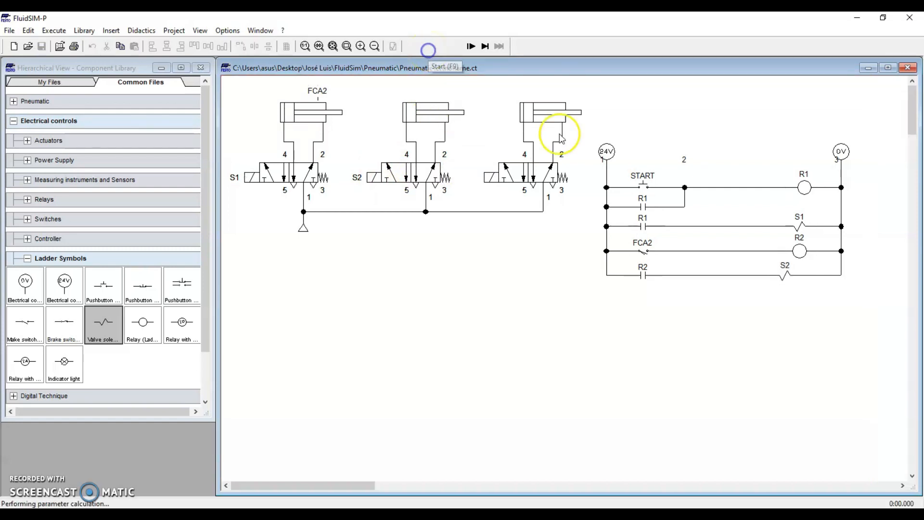
pyautogui.click(647, 182)
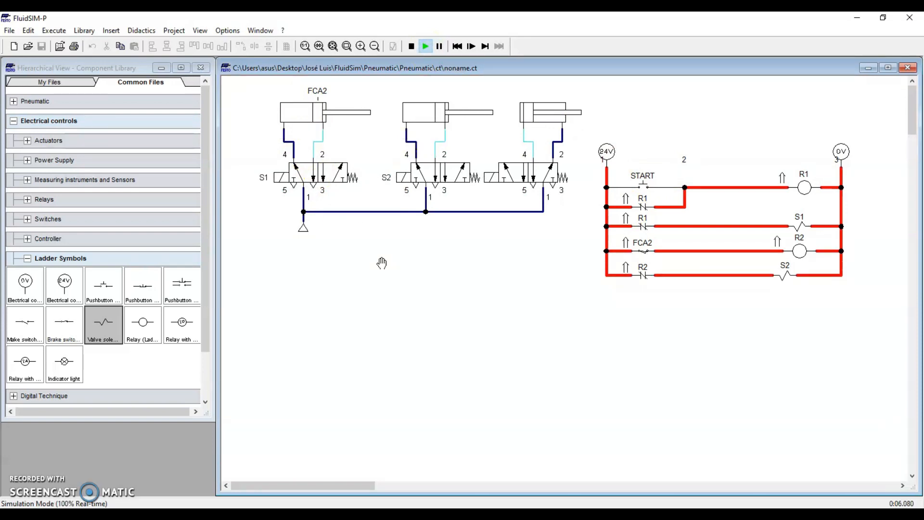
pyautogui.click(411, 47)
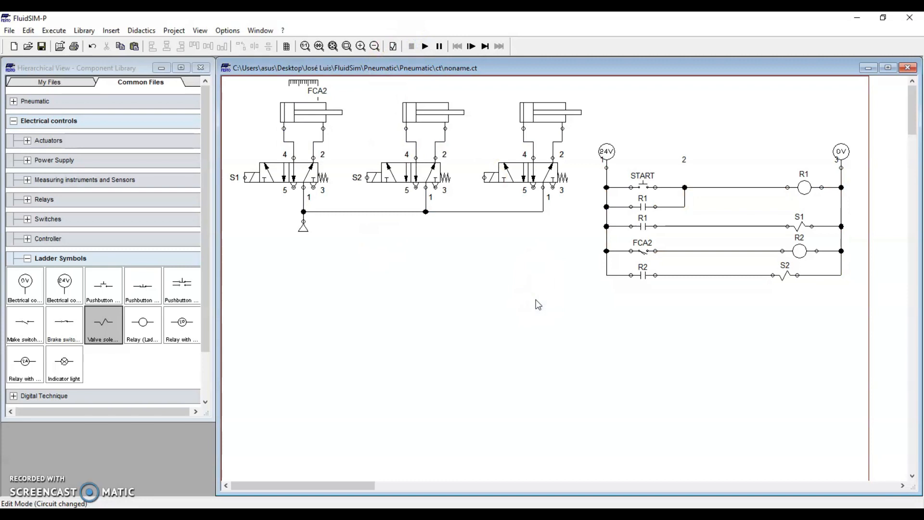
# Give the second cylinder the actuating label FCB2 with begin and end positions of 1000 mm
pyautogui.click(545, 115)
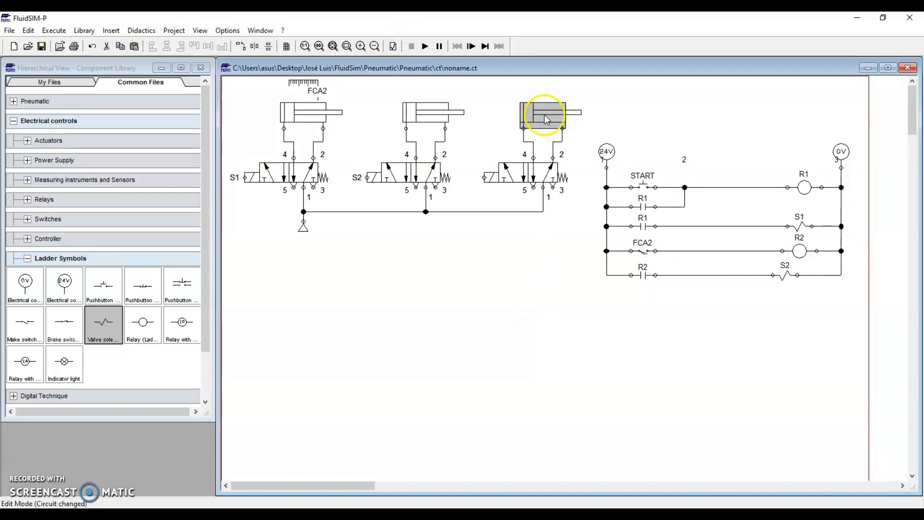
pyautogui.moveTo(545, 114)
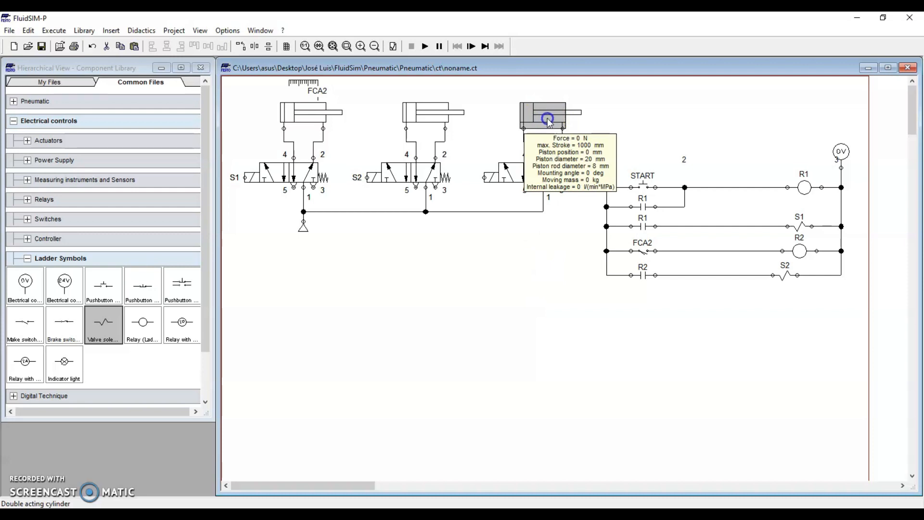
pyautogui.click(487, 126)
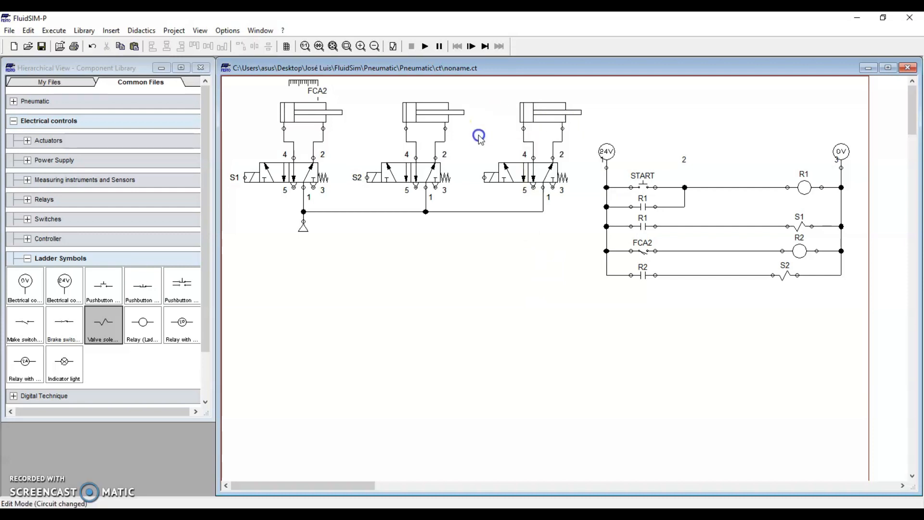
pyautogui.doubleClick(432, 118)
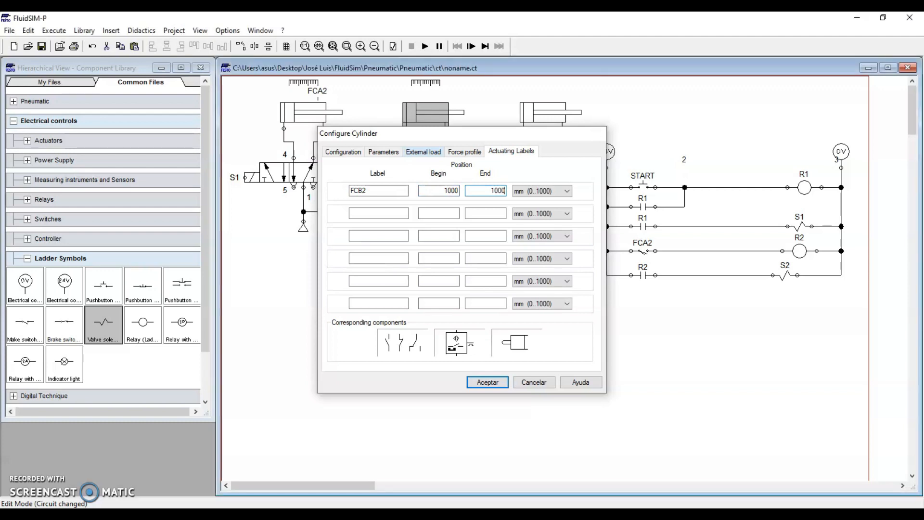
pyautogui.press('Return')
pyautogui.click(459, 290)
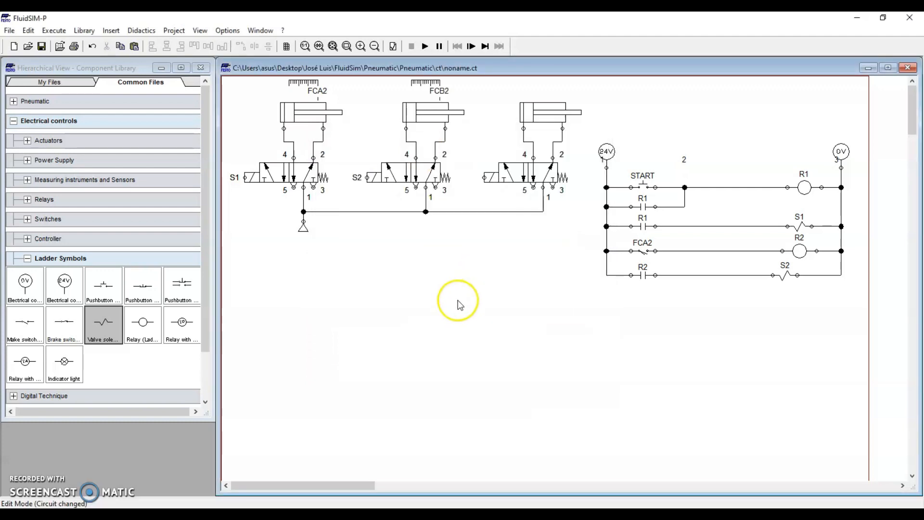
# Add a limit-switch make contact labelled FCB2 to the ladder below the R2 contact
pyautogui.click(34, 328)
pyautogui.moveTo(34, 328); pyautogui.dragTo(663, 312)
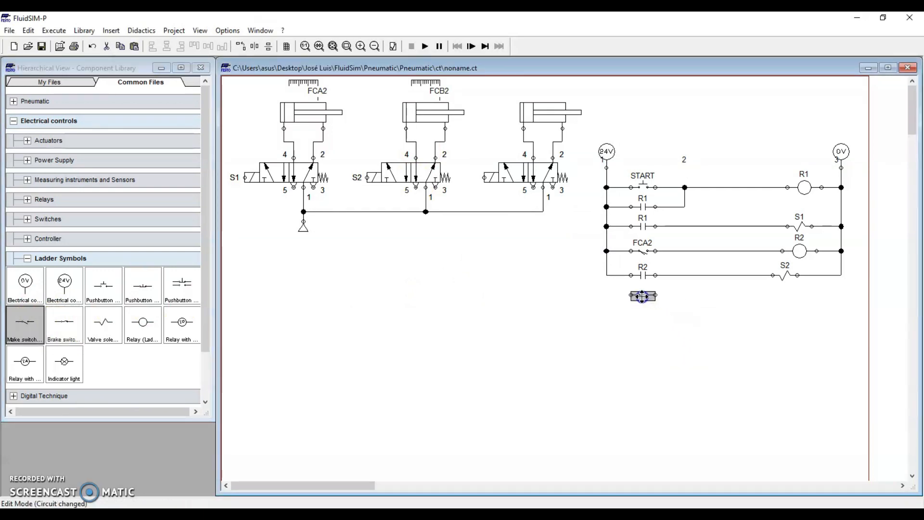
pyautogui.doubleClick(643, 300)
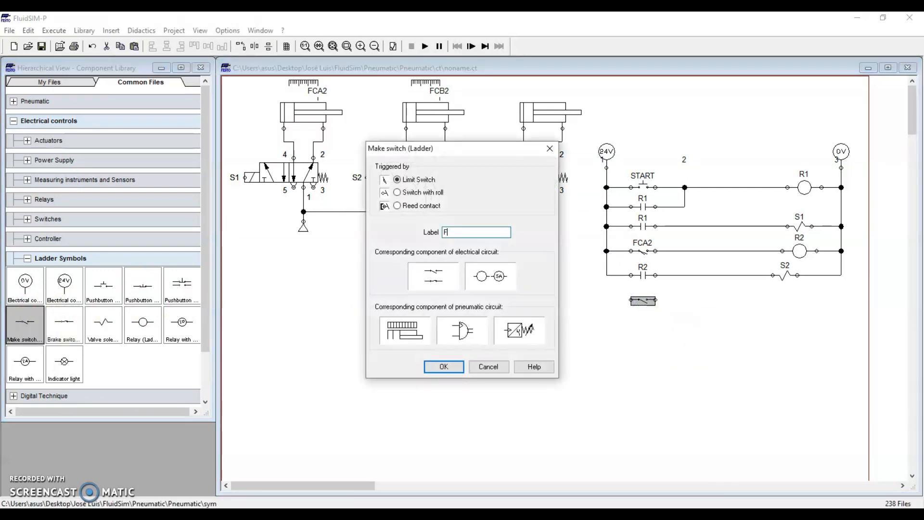
pyautogui.write('FCB2')
pyautogui.press('Return')
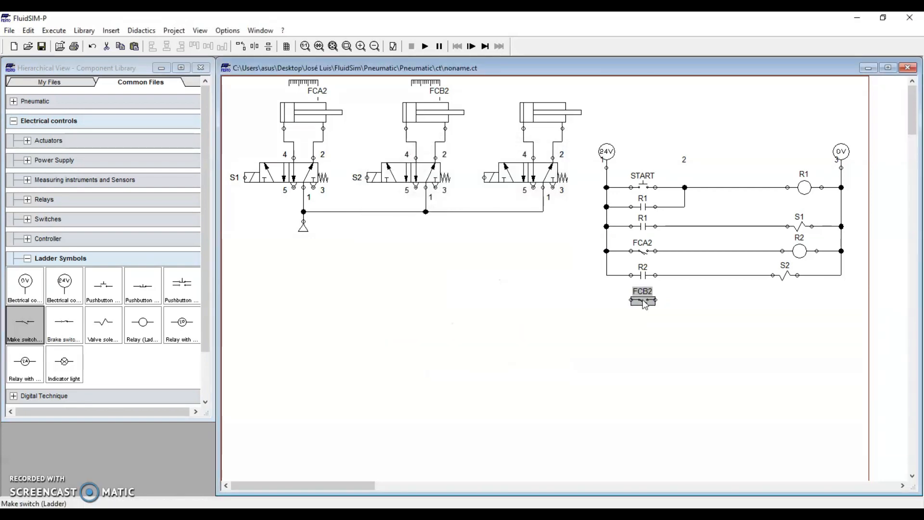
# Add a ladder relay labelled R3 below solenoid S2, level with the FCB2 contact
pyautogui.moveTo(145, 324); pyautogui.dragTo(794, 299)
pyautogui.doubleClick(795, 300)
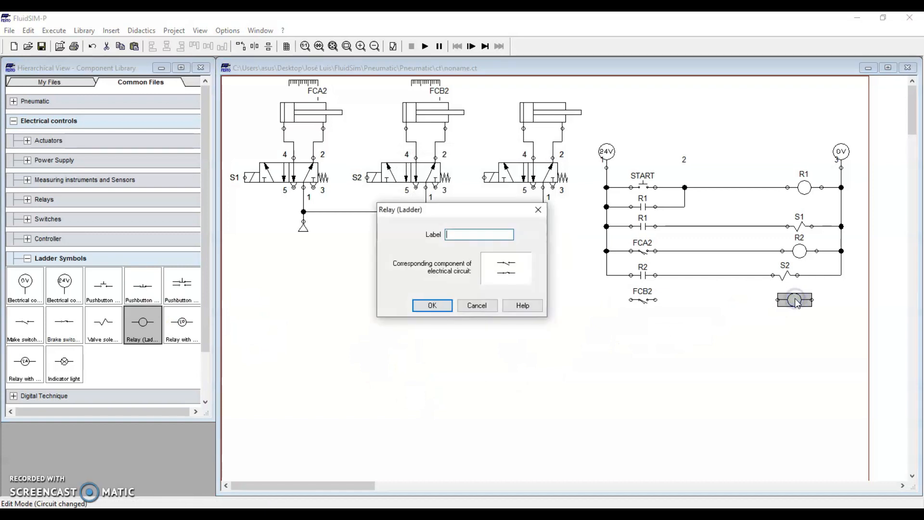
pyautogui.write('R3')
pyautogui.press('Return')
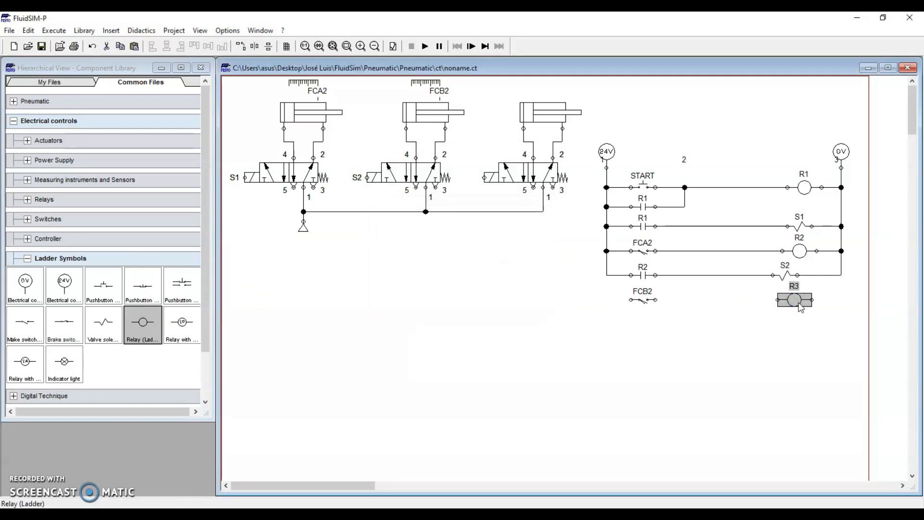
# Wire the FCB2 contact and relay R3 in series between the 24V and 0V ladder rails
pyautogui.moveTo(631, 300); pyautogui.dragTo(607, 274)
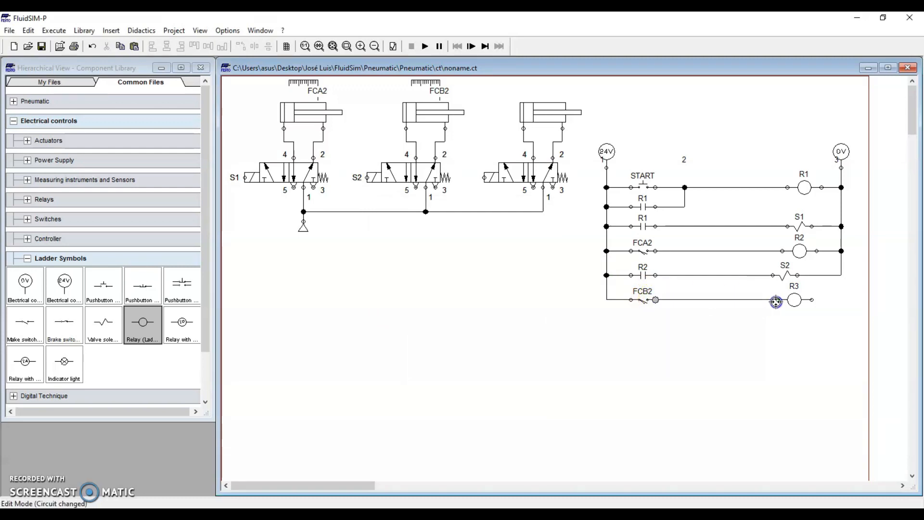
pyautogui.moveTo(814, 300); pyautogui.dragTo(841, 276)
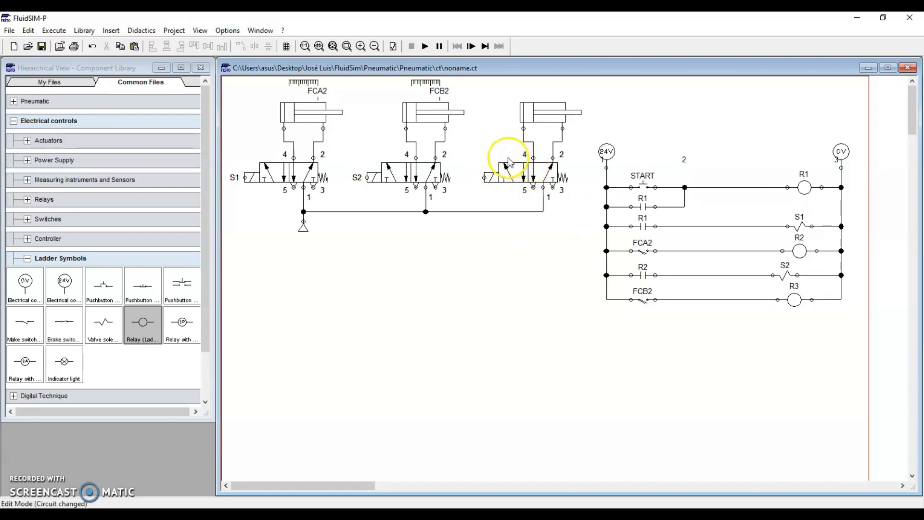
# Label the solenoid connection of the third cylinder's valve S3
pyautogui.doubleClick(483, 177)
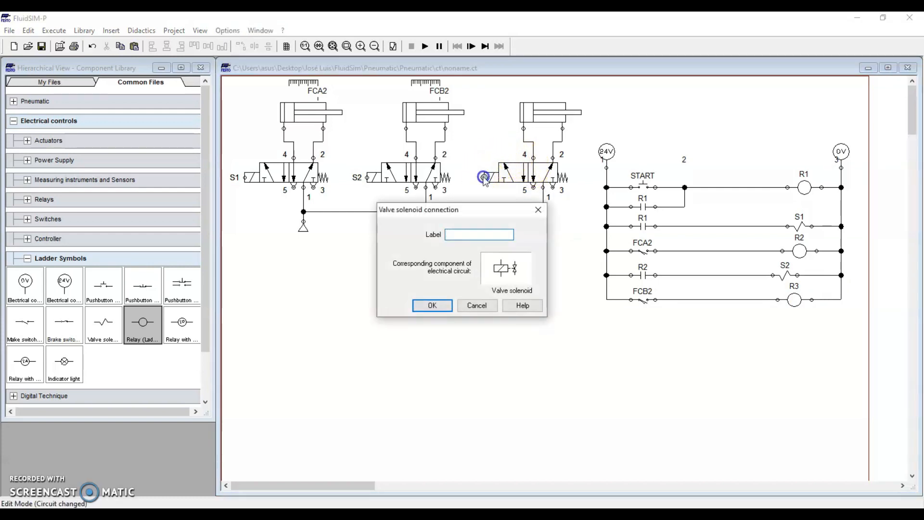
pyautogui.write('S3')
pyautogui.press('Return')
pyautogui.click(472, 290)
# Add a make contact labelled R3 to the ladder below the FCB2 contact
pyautogui.click(41, 316)
pyautogui.moveTo(42, 316); pyautogui.dragTo(643, 326)
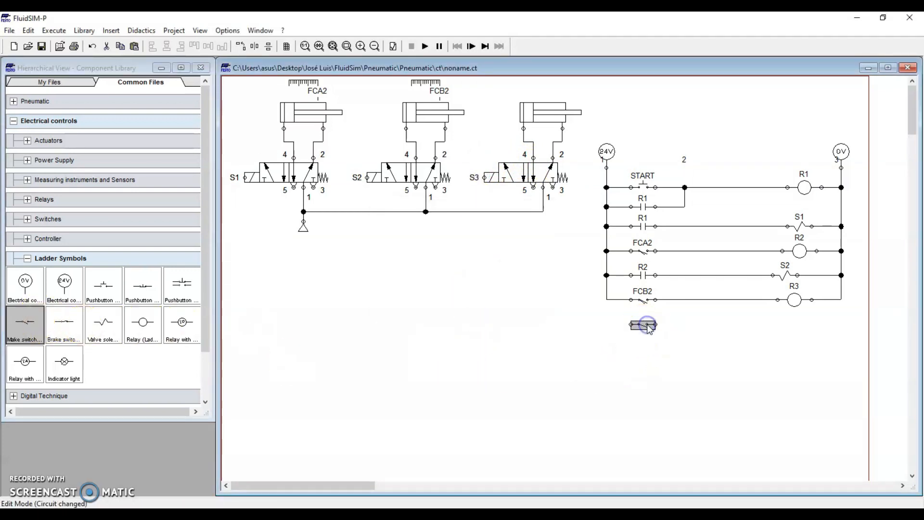
pyautogui.doubleClick(648, 328)
pyautogui.press('Return')
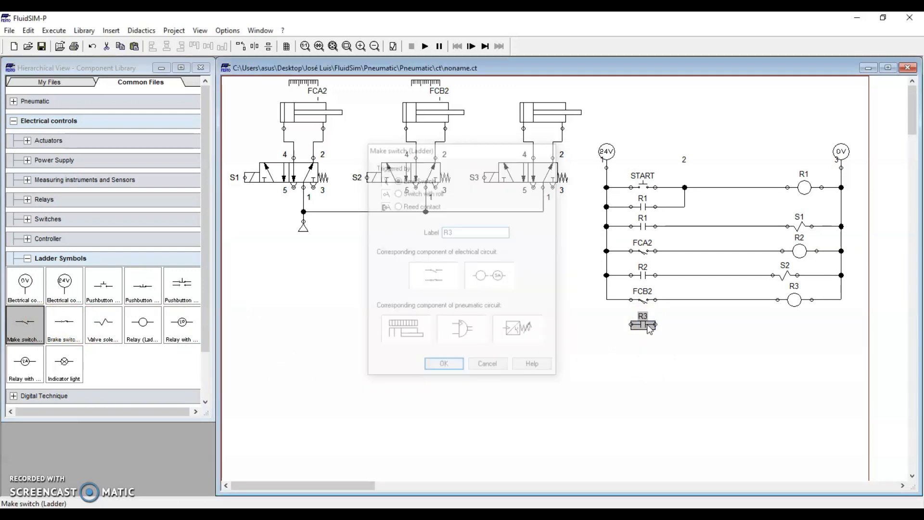
pyautogui.click(636, 374)
# Add a ladder valve solenoid labelled S3 below relay R3, level with the R3 contact
pyautogui.moveTo(119, 322); pyautogui.dragTo(798, 325)
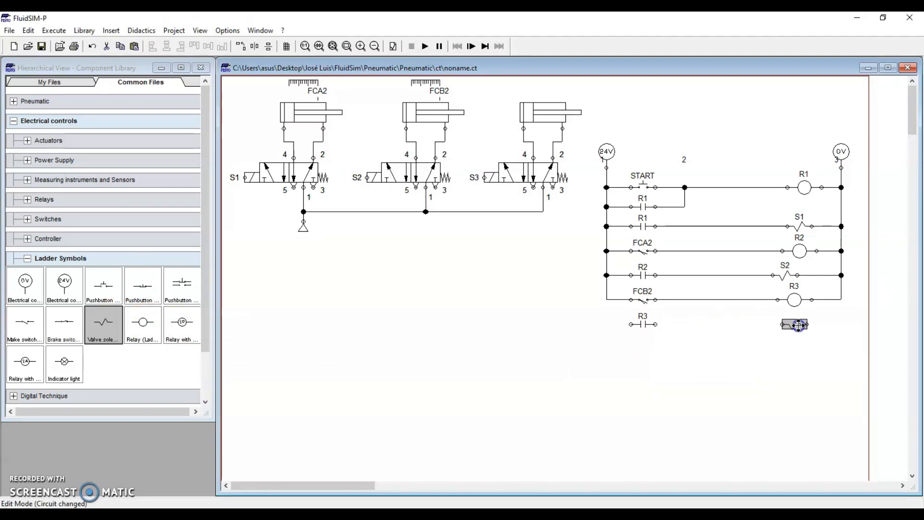
pyautogui.doubleClick(799, 325)
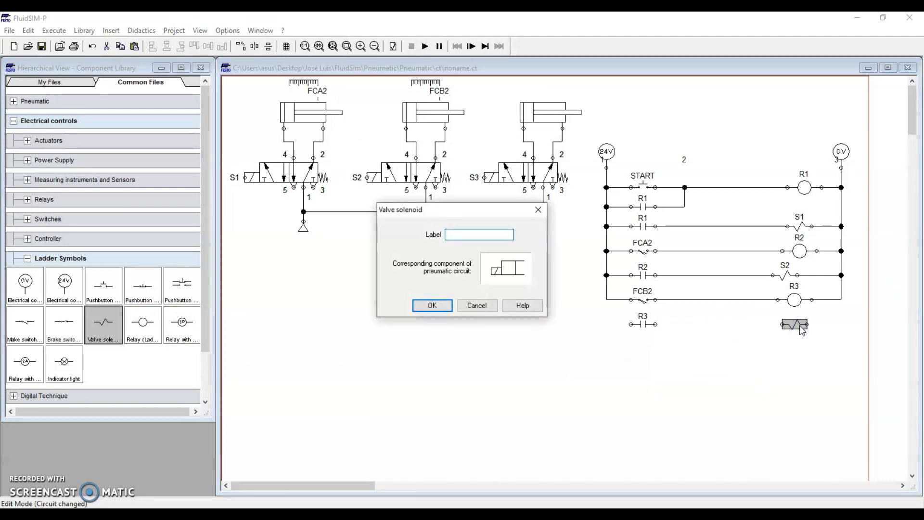
pyautogui.write('S3')
pyautogui.press('Return')
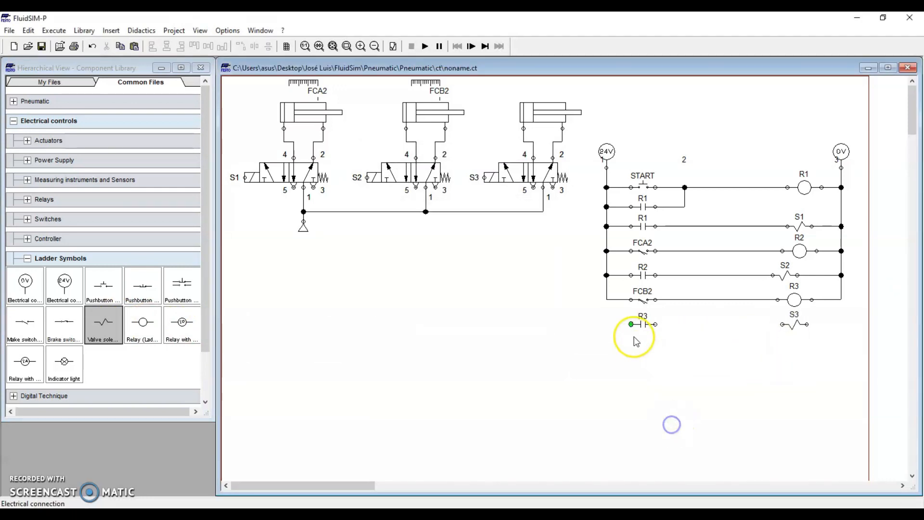
# Wire the R3 contact and solenoid S3 in series between the 24V and 0V rails
pyautogui.moveTo(606, 300); pyautogui.dragTo(607, 299)
pyautogui.moveTo(656, 324); pyautogui.dragTo(845, 313)
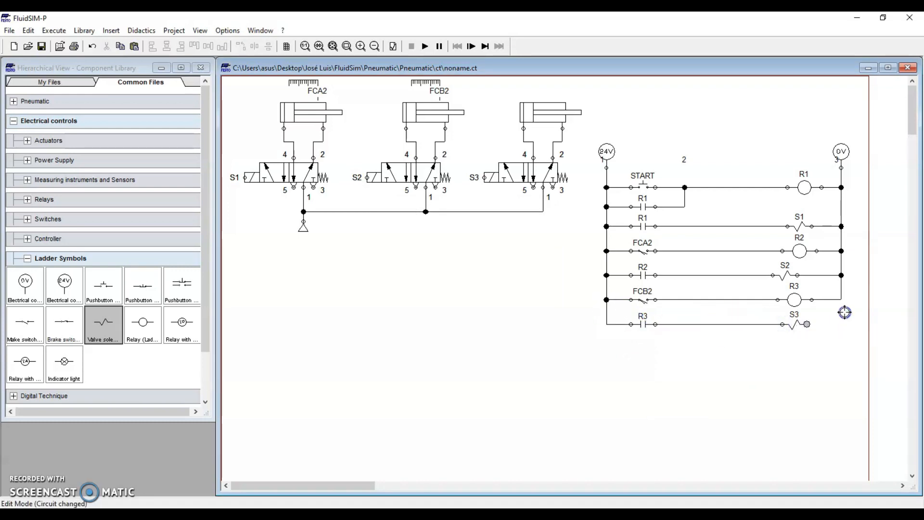
pyautogui.click(708, 383)
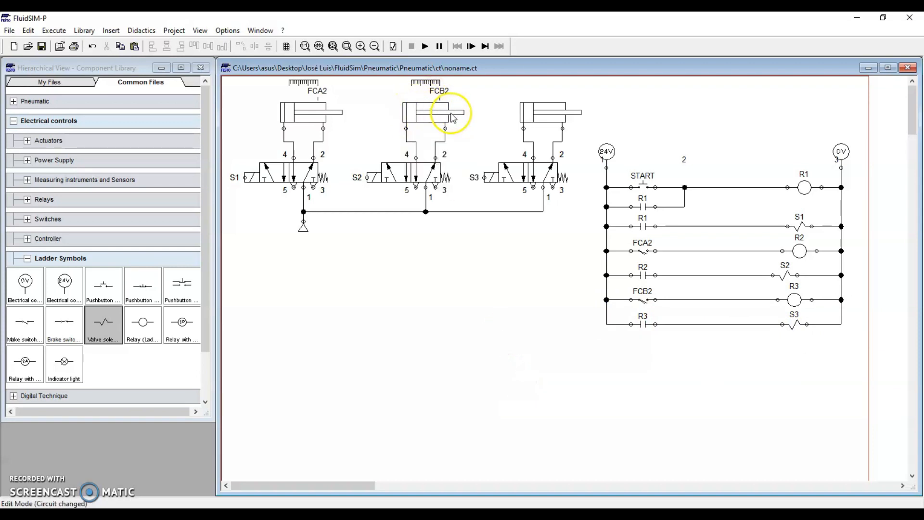
pyautogui.click(642, 300)
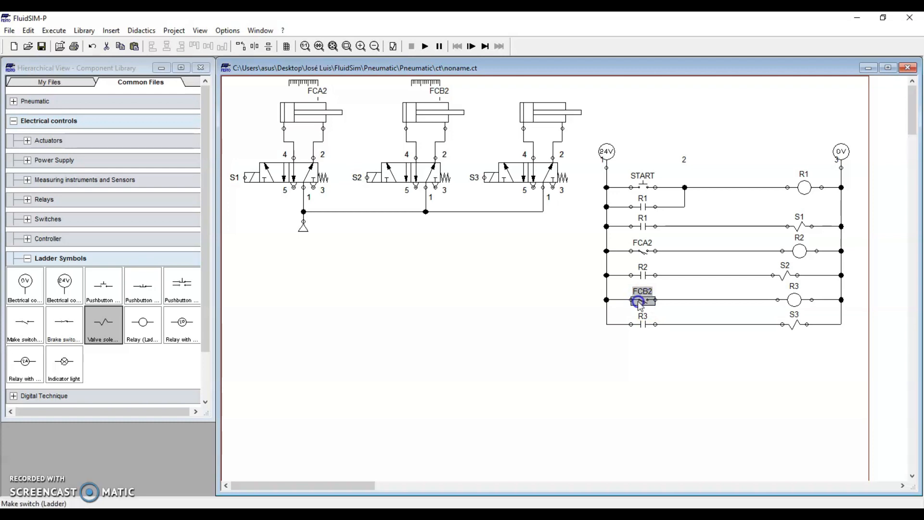
pyautogui.click(784, 293)
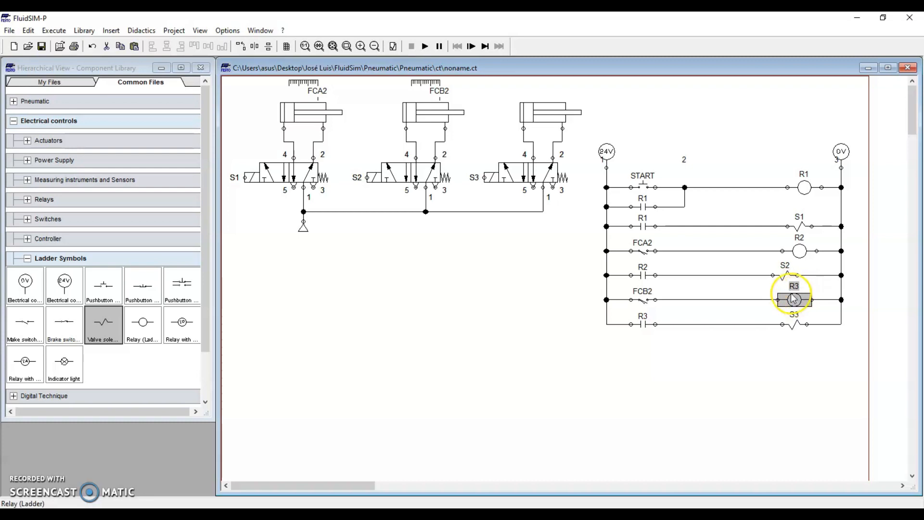
pyautogui.click(640, 324)
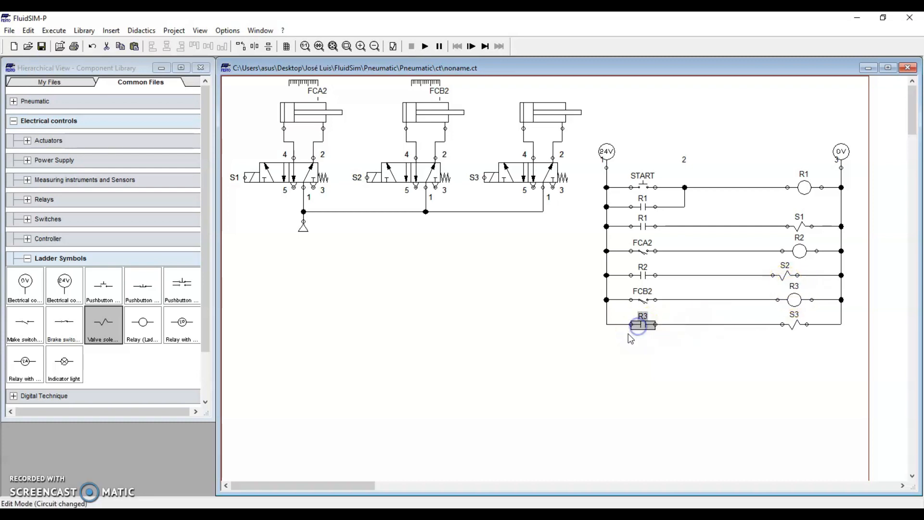
pyautogui.click(795, 326)
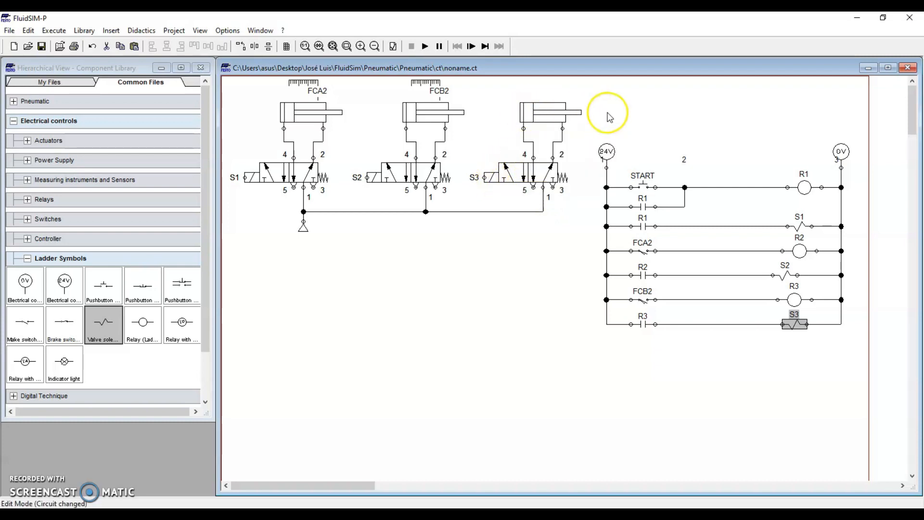
pyautogui.click(624, 114)
# Simulate the circuit, actuate START to test all three cylinders in sequence, and stop the simulation
pyautogui.click(425, 46)
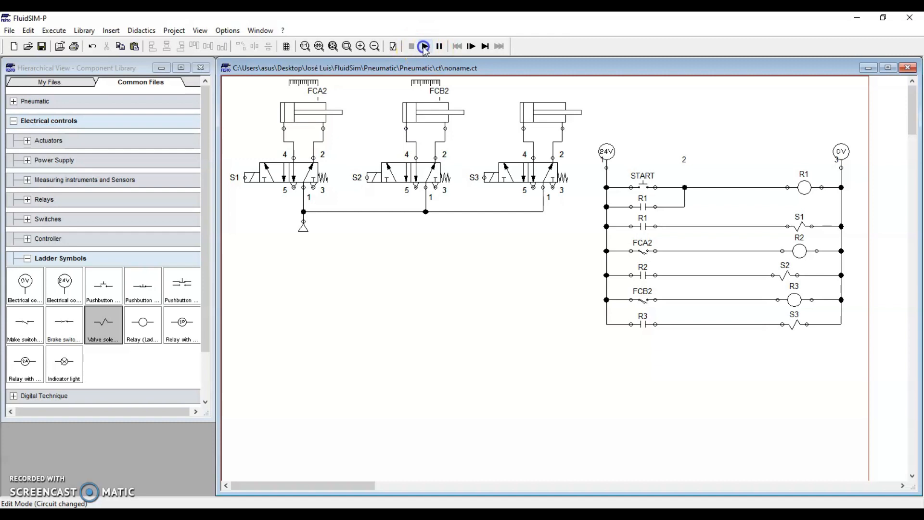
pyautogui.click(638, 188)
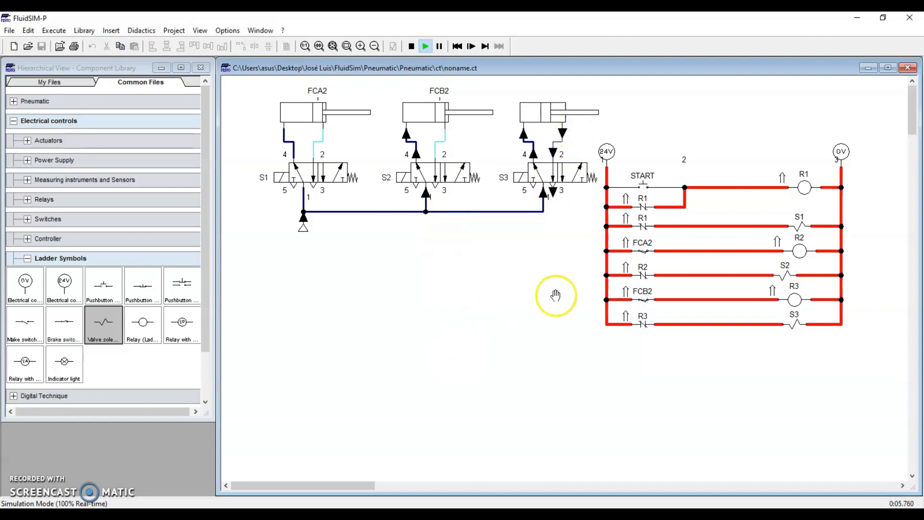
pyautogui.click(411, 46)
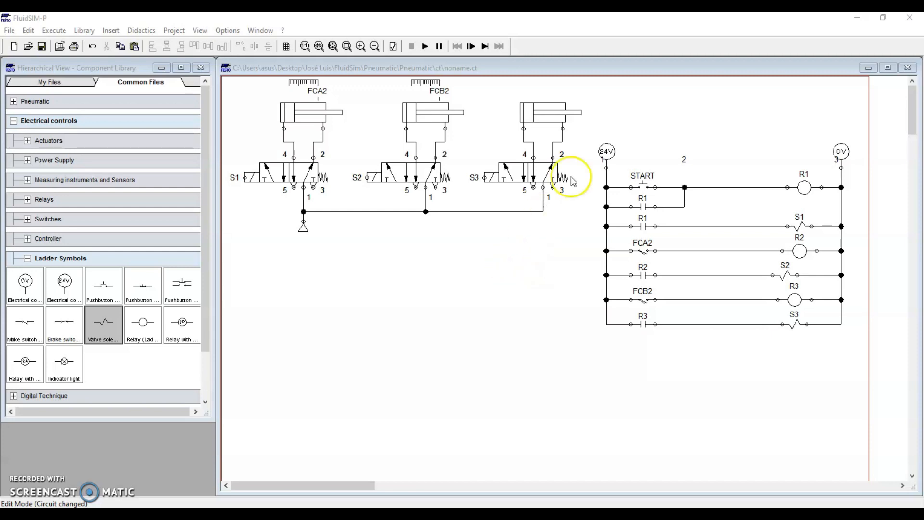
# Give the third cylinder the actuating label FCC2 with begin and end positions of 1000 mm
pyautogui.click(552, 115)
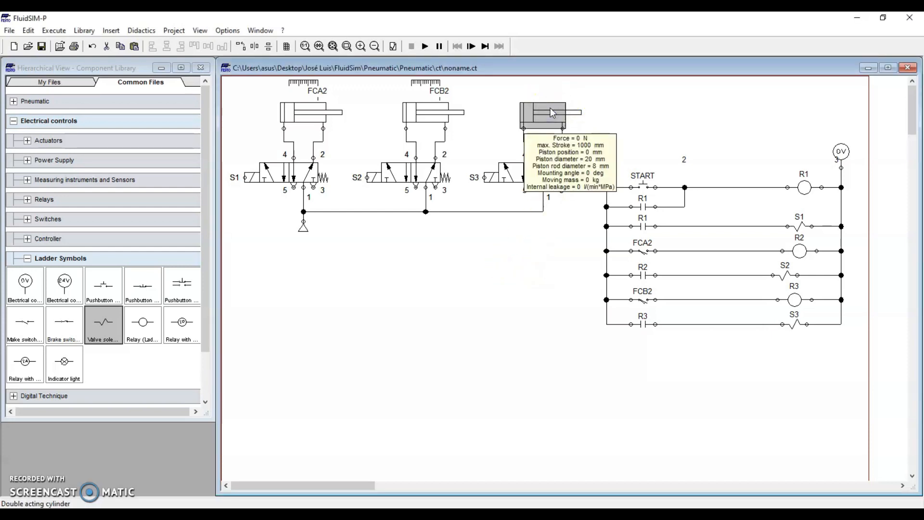
pyautogui.click(544, 113)
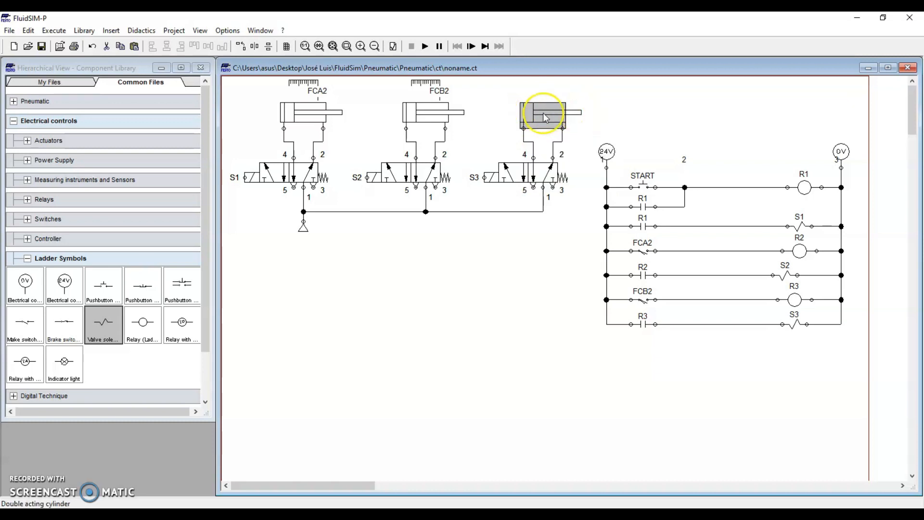
pyautogui.doubleClick(554, 112)
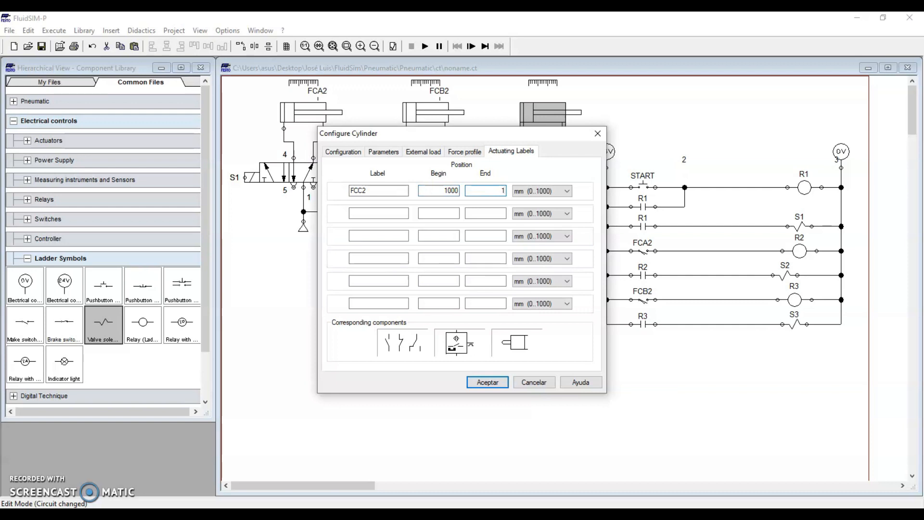
pyautogui.press('Return')
pyautogui.click(475, 336)
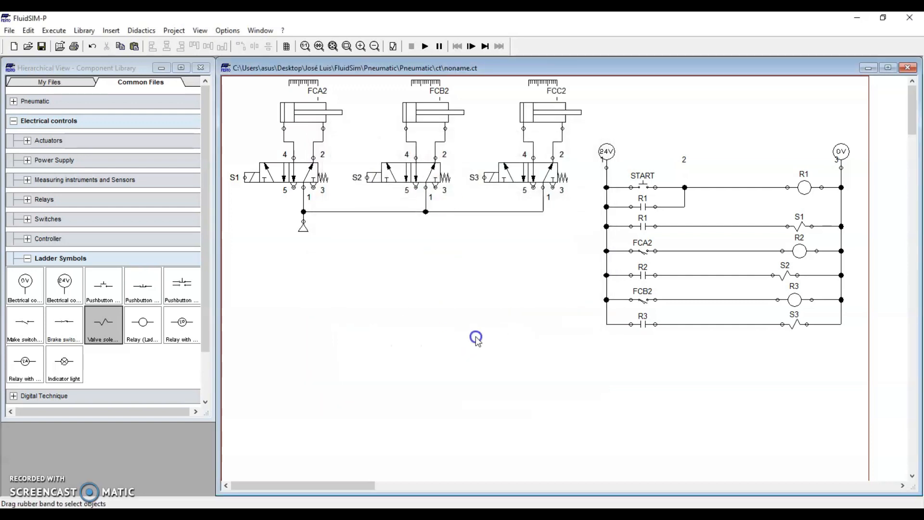
# Add a limit-switch make contact labelled FCC2 to the ladder below the R3 contact
pyautogui.moveTo(27, 324); pyautogui.dragTo(645, 345)
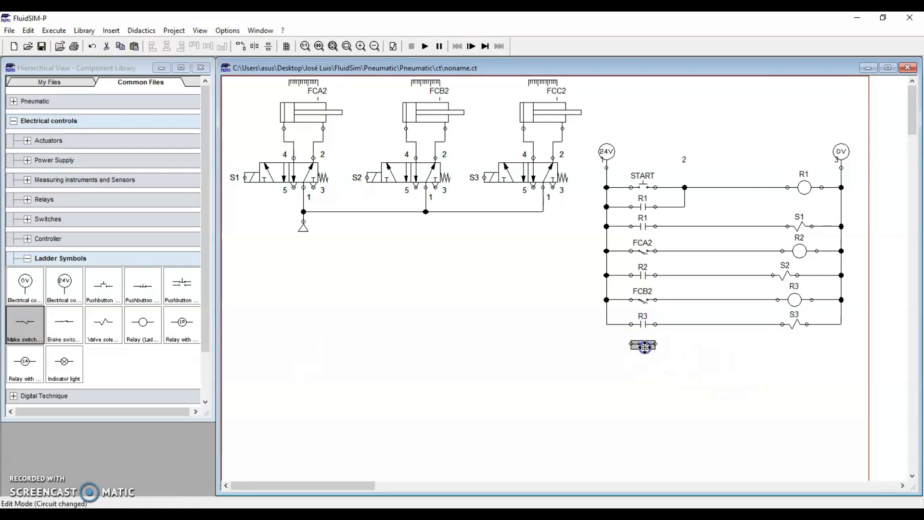
pyautogui.doubleClick(645, 346)
pyautogui.write('FCC2')
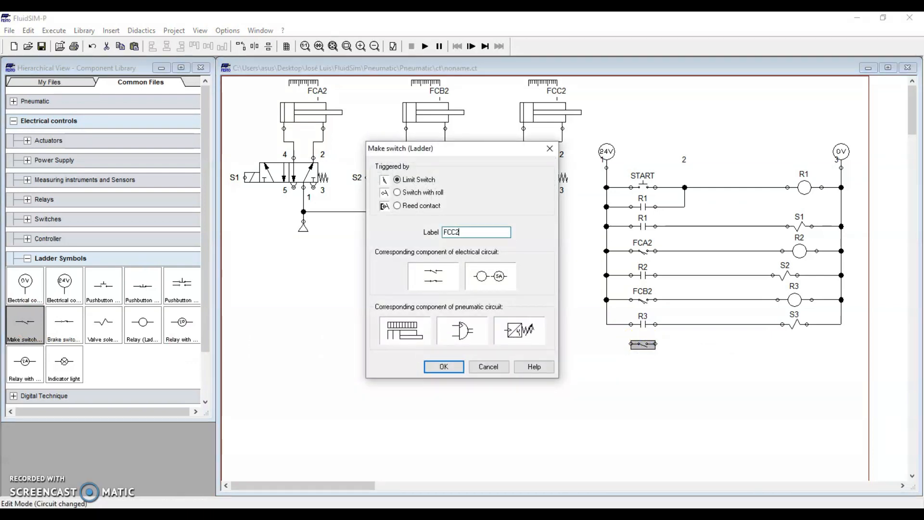
pyautogui.press('Return')
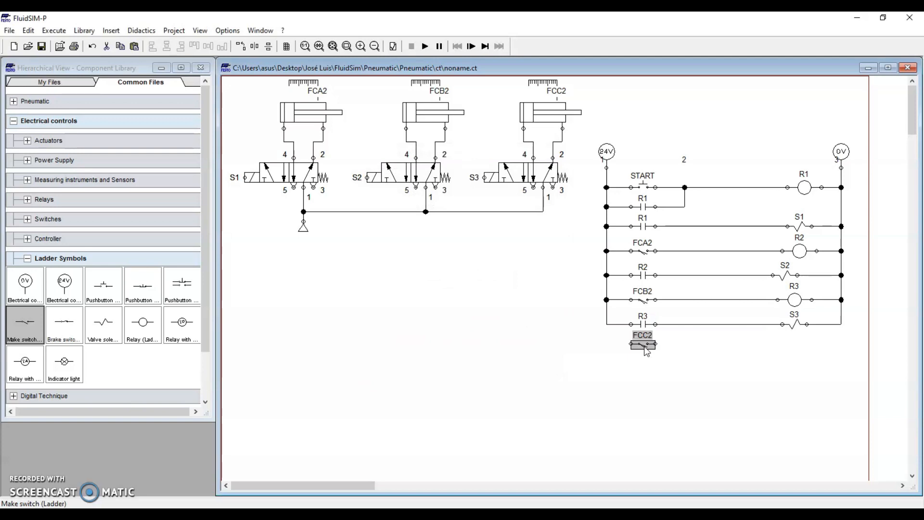
# Add a ladder relay labelled R4 below solenoid S3, level with the FCC2 contact
pyautogui.moveTo(142, 322); pyautogui.dragTo(795, 353)
pyautogui.doubleClick(795, 352)
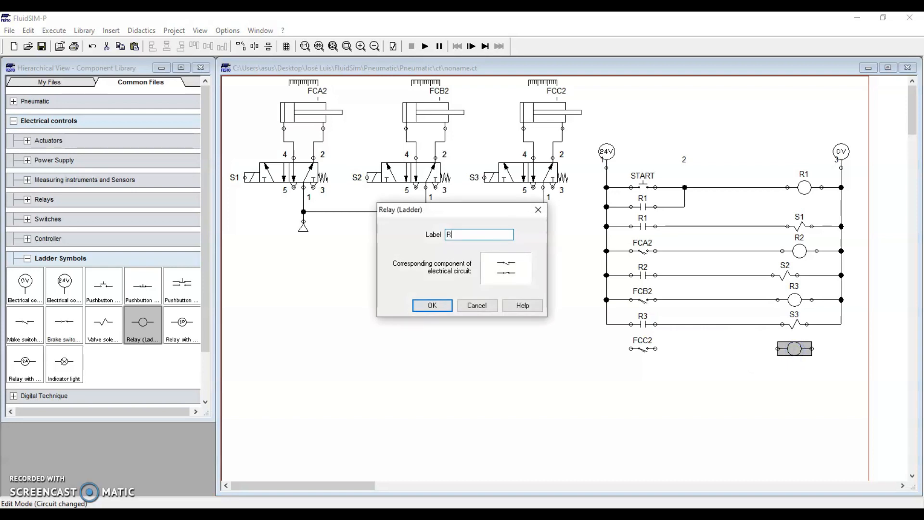
pyautogui.press('Return')
pyautogui.click(670, 406)
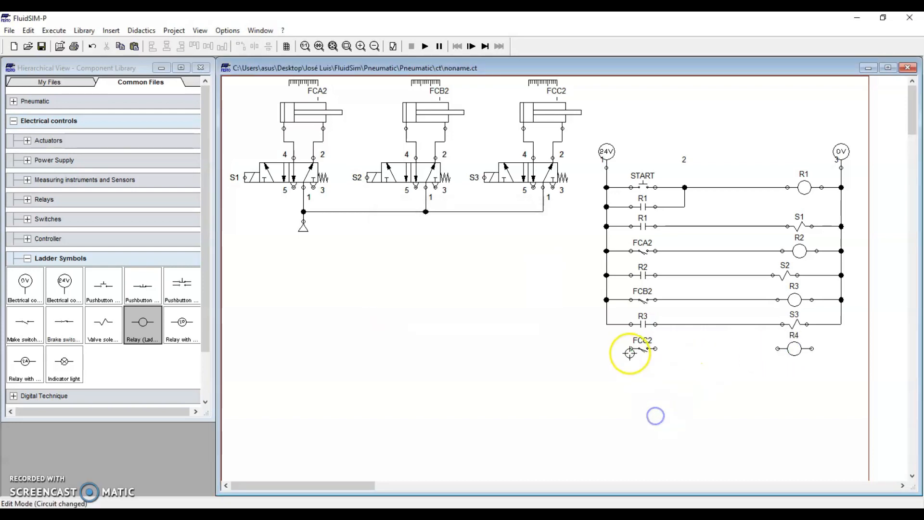
# Wire the FCC2 contact and relay R4 in series between the 24V and 0V rails
pyautogui.moveTo(607, 325); pyautogui.dragTo(606, 325)
pyautogui.moveTo(655, 349); pyautogui.dragTo(842, 324)
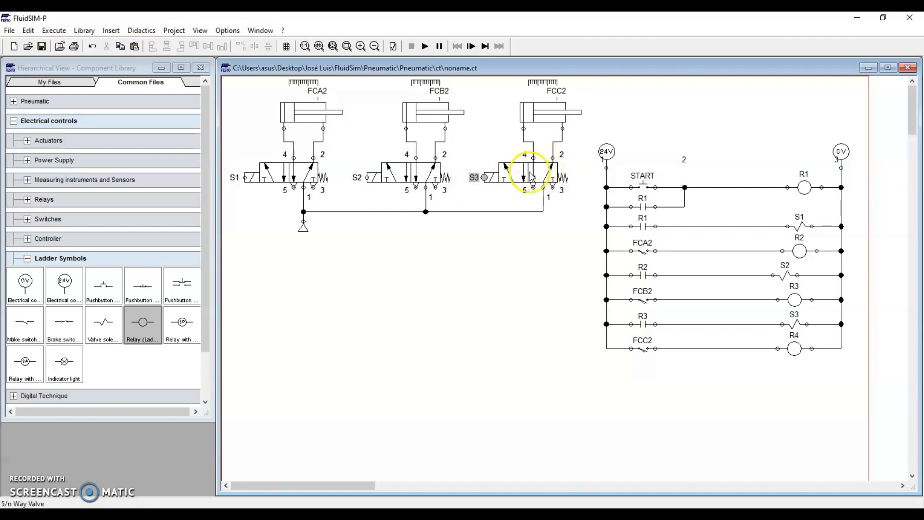
pyautogui.click(541, 255)
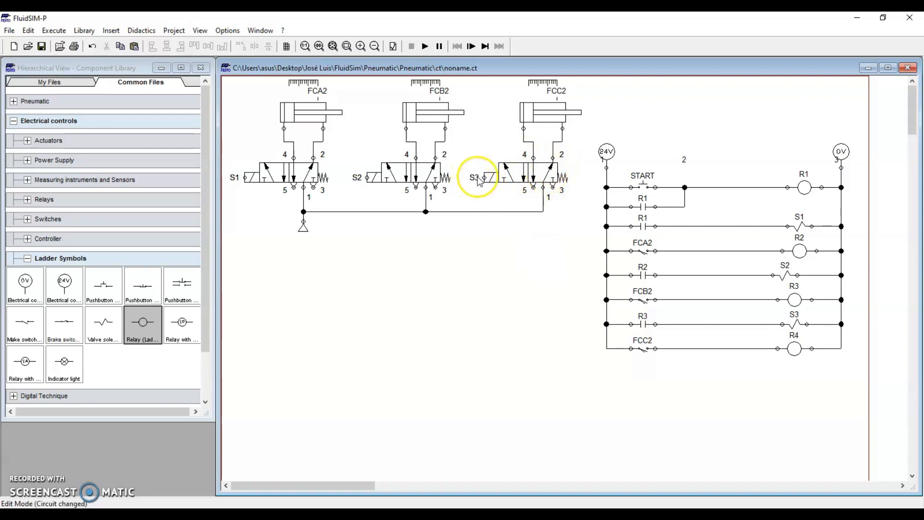
pyautogui.click(796, 318)
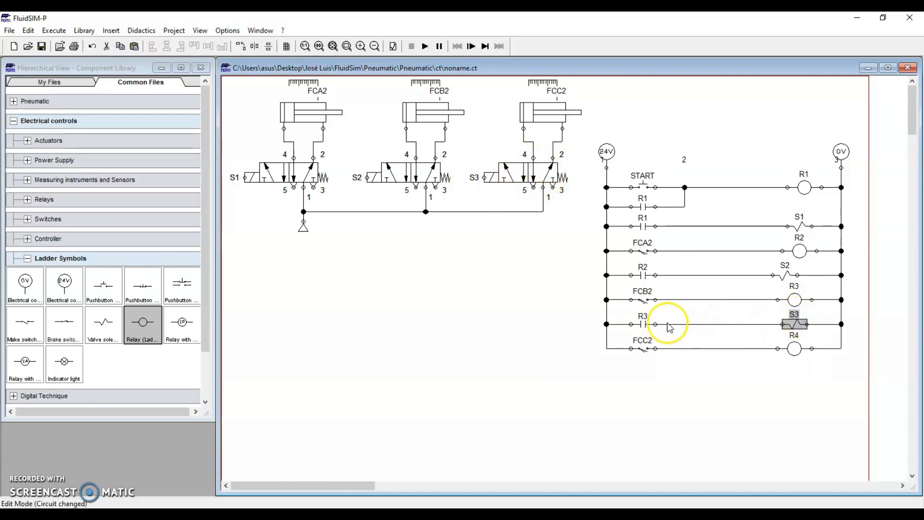
pyautogui.click(643, 324)
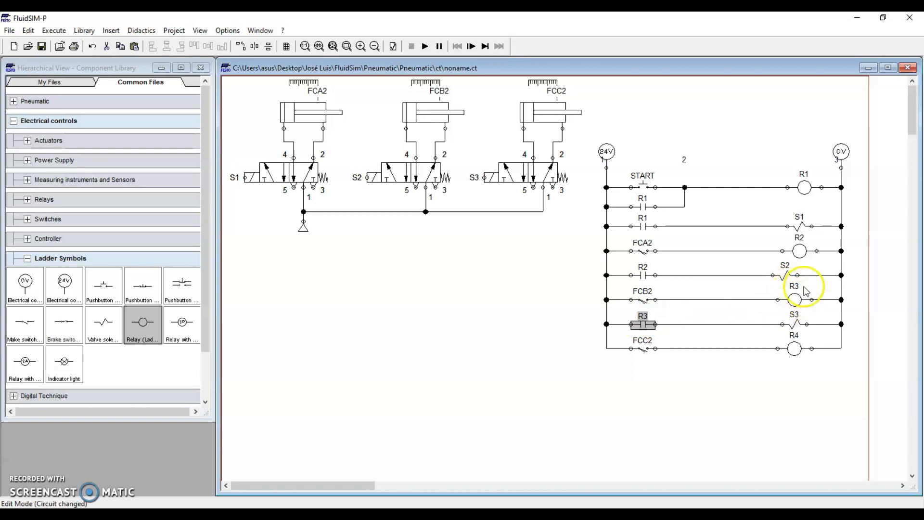
pyautogui.click(795, 298)
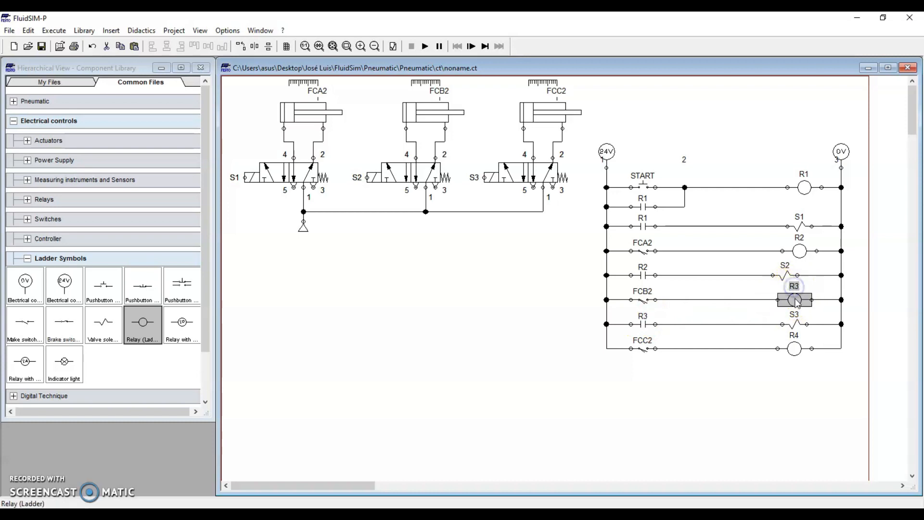
pyautogui.click(516, 401)
# Add a ladder break contact labelled R4 in the empty area beside the ladder
pyautogui.moveTo(56, 323); pyautogui.dragTo(539, 378)
pyautogui.doubleClick(532, 377)
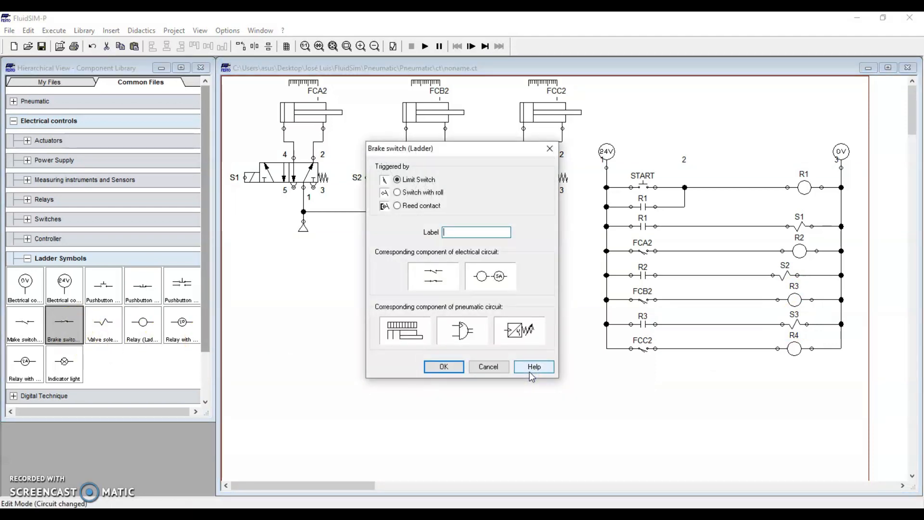
pyautogui.press('Return')
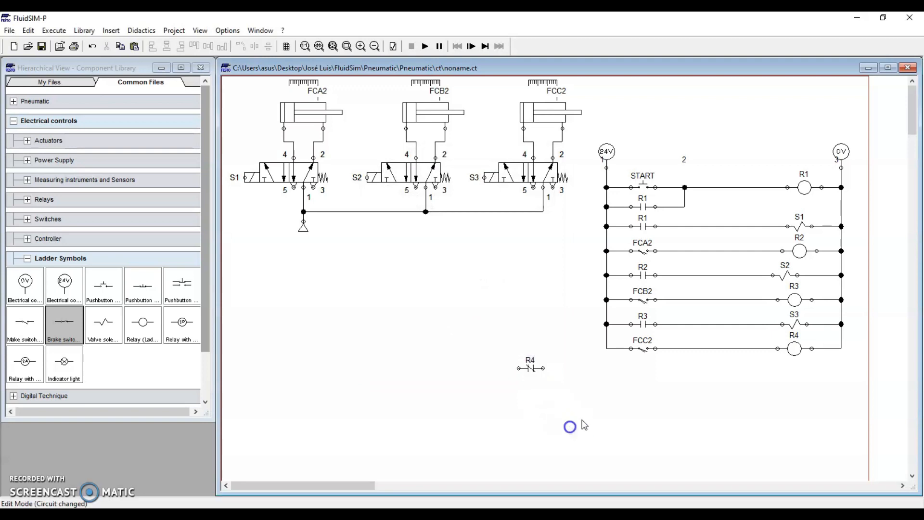
# Replace the wire between the FCB2 contact and relay R3 with the R4 break contact, wired in series
pyautogui.click(743, 301)
pyautogui.press('Delete')
pyautogui.moveTo(531, 368); pyautogui.dragTo(715, 297)
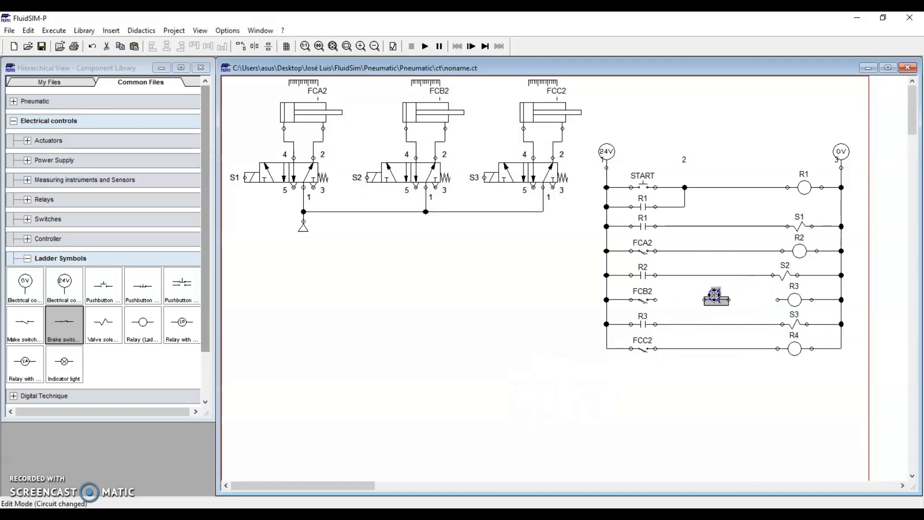
pyautogui.click(706, 301)
pyautogui.moveTo(658, 301); pyautogui.dragTo(656, 301)
pyautogui.moveTo(730, 301); pyautogui.dragTo(735, 302)
pyautogui.click(536, 328)
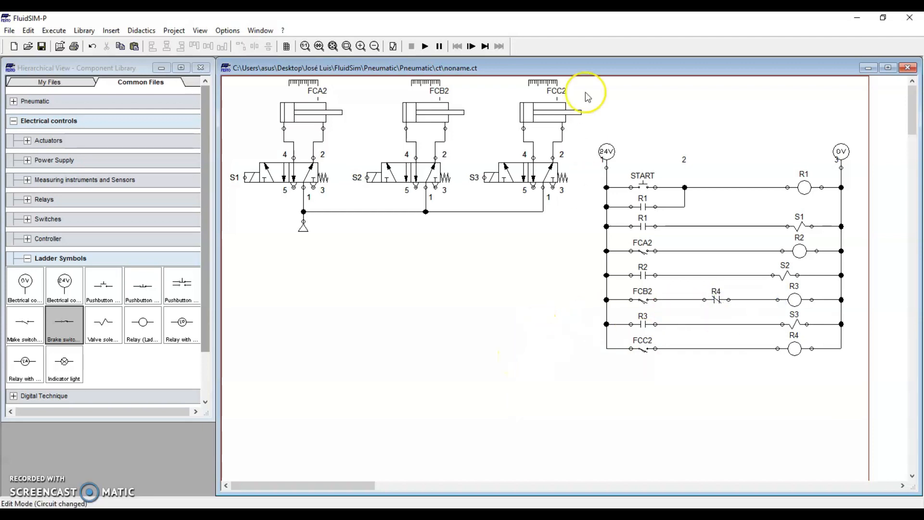
# Trace the signal path from the FCC2 limit switch through relay R4 and its break contact to relay R3 and solenoid S3
pyautogui.click(532, 119)
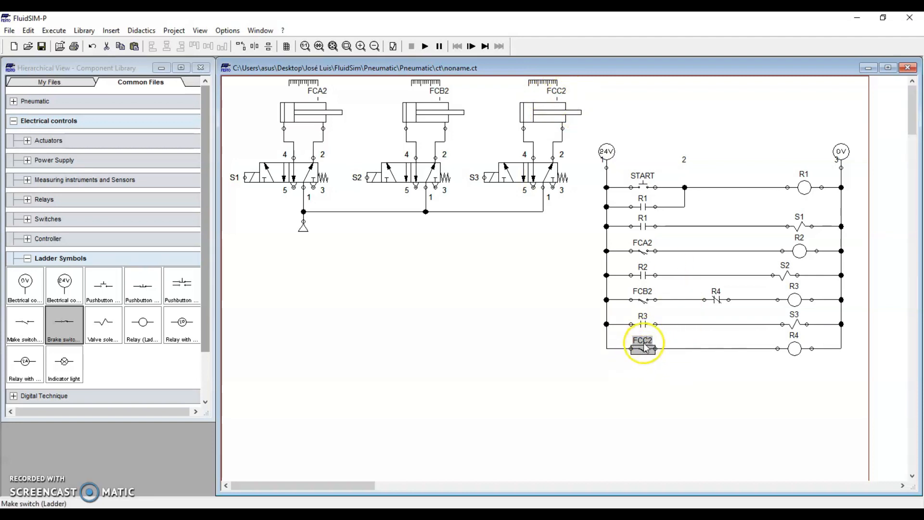
pyautogui.click(793, 349)
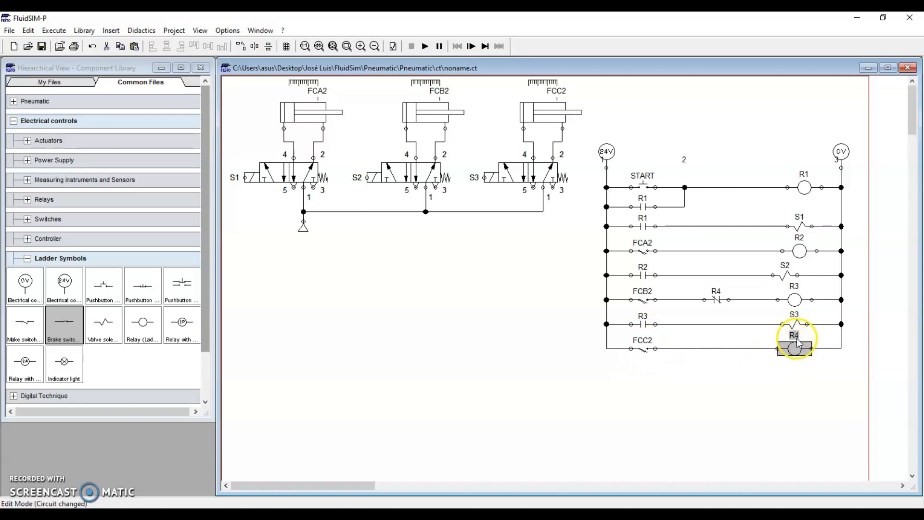
pyautogui.click(715, 298)
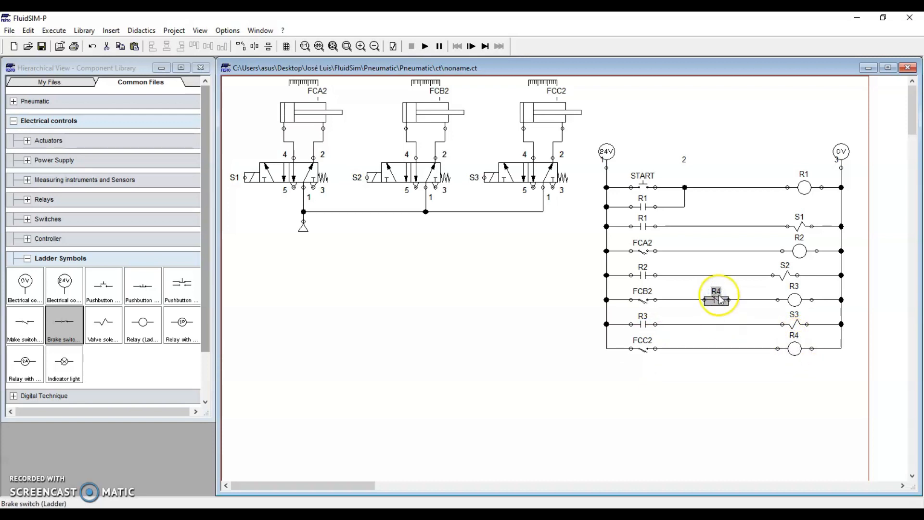
pyautogui.click(800, 299)
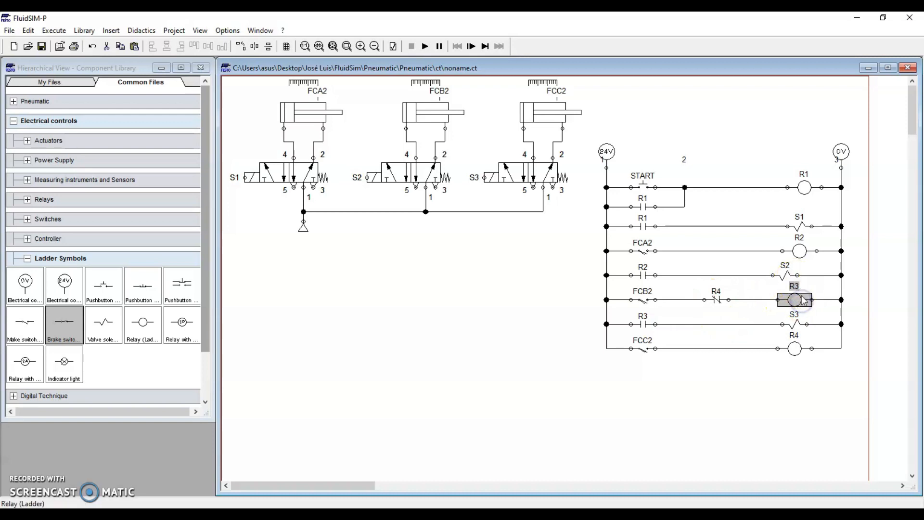
pyautogui.click(794, 292)
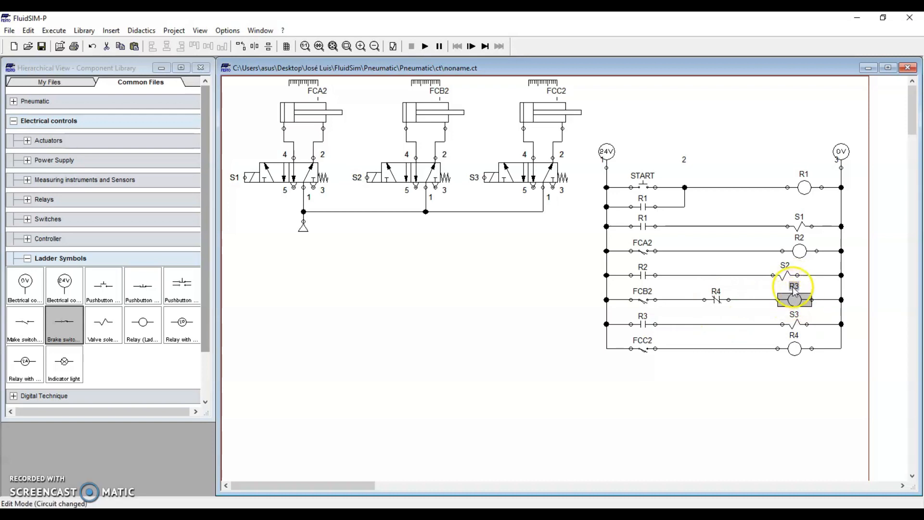
pyautogui.click(652, 326)
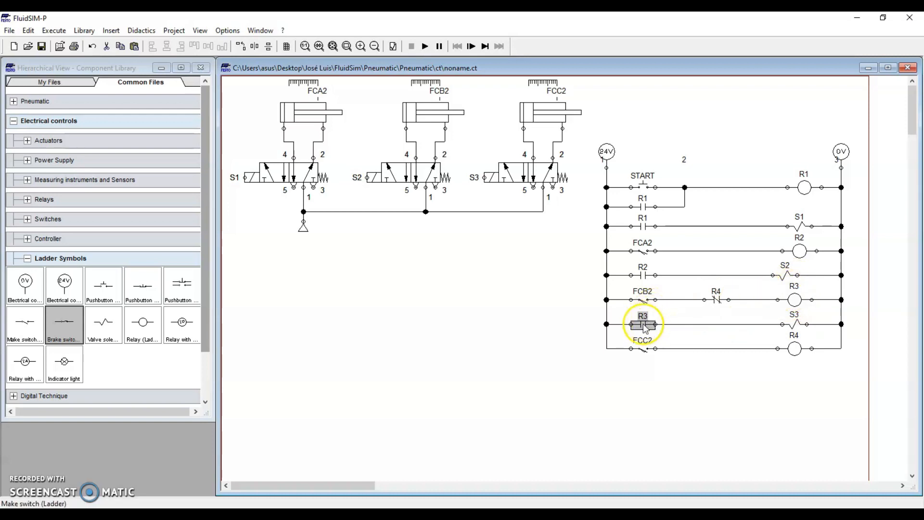
pyautogui.click(794, 324)
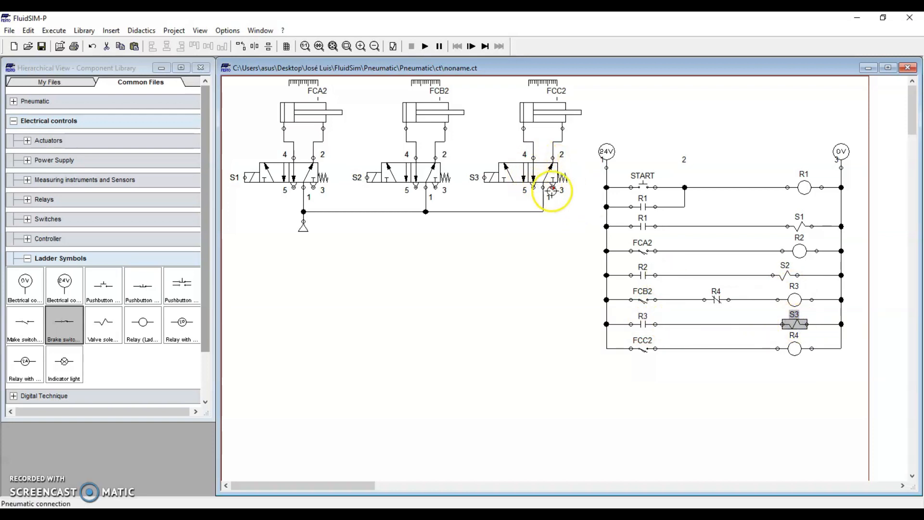
# Run the simulation, actuate the START pushbutton to observe the cylinder sequence, and stop the simulation
pyautogui.click(424, 47)
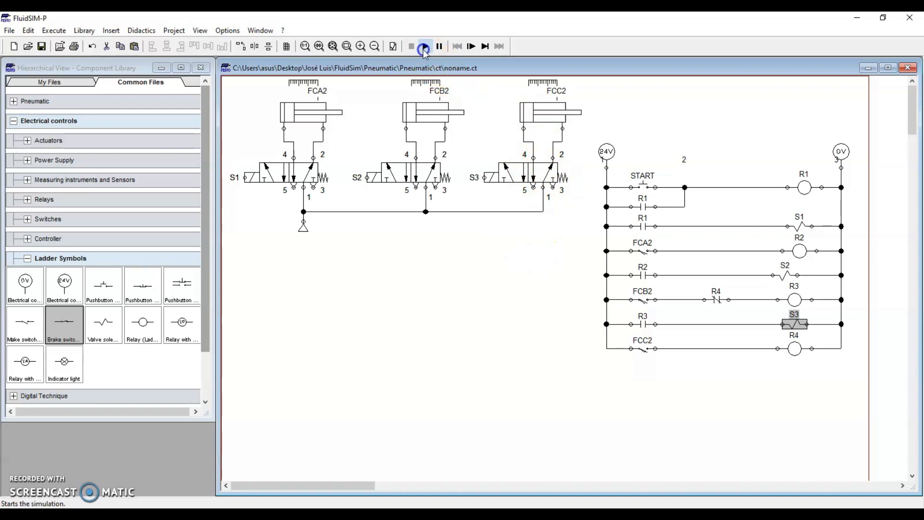
pyautogui.click(645, 182)
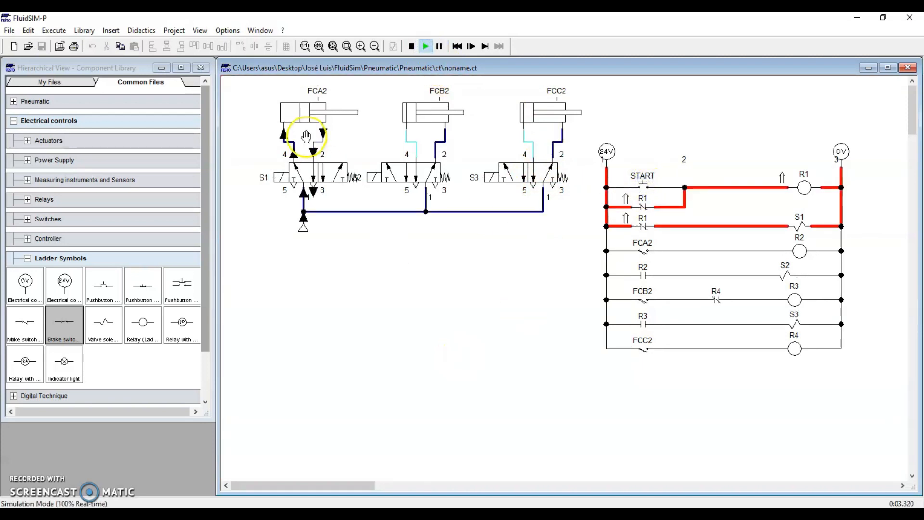
pyautogui.click(373, 186)
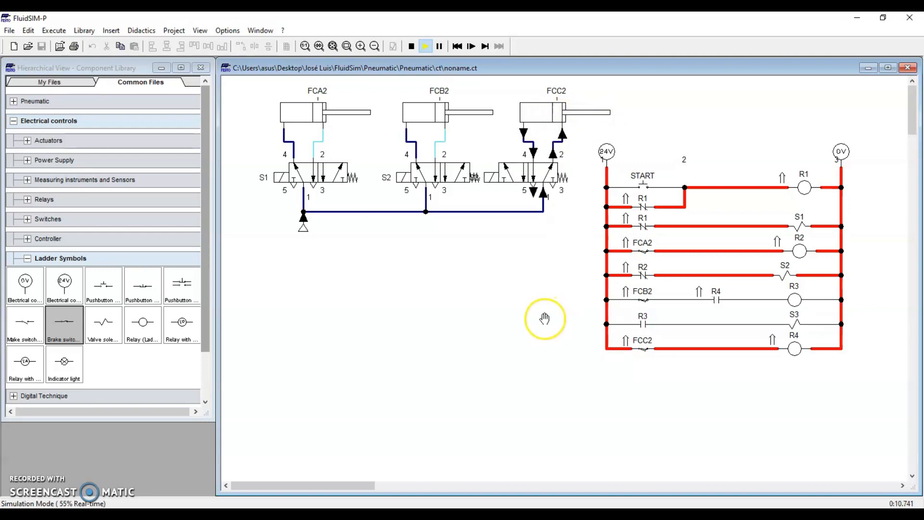
pyautogui.click(409, 49)
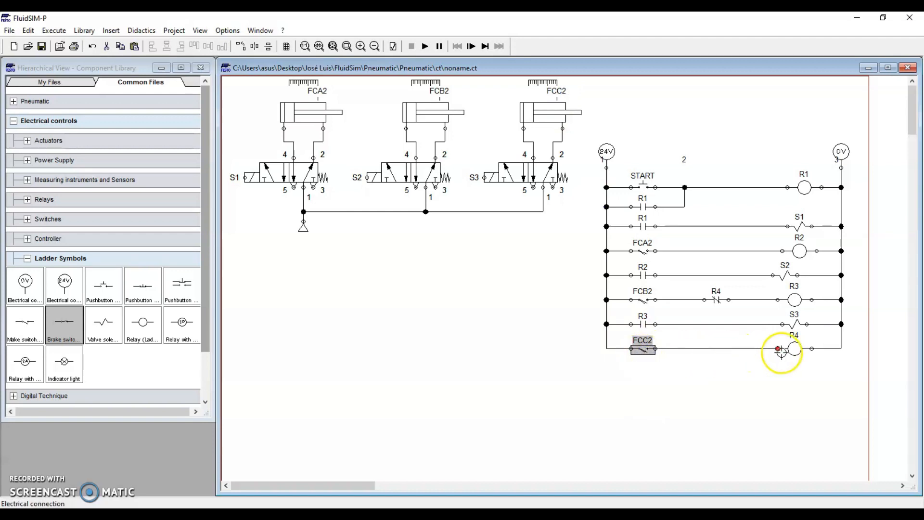
# Examine how the FCC2 rung's relay R4 relates to the R4 break contact in the FCB2 rung
pyautogui.click(794, 350)
pyautogui.click(716, 300)
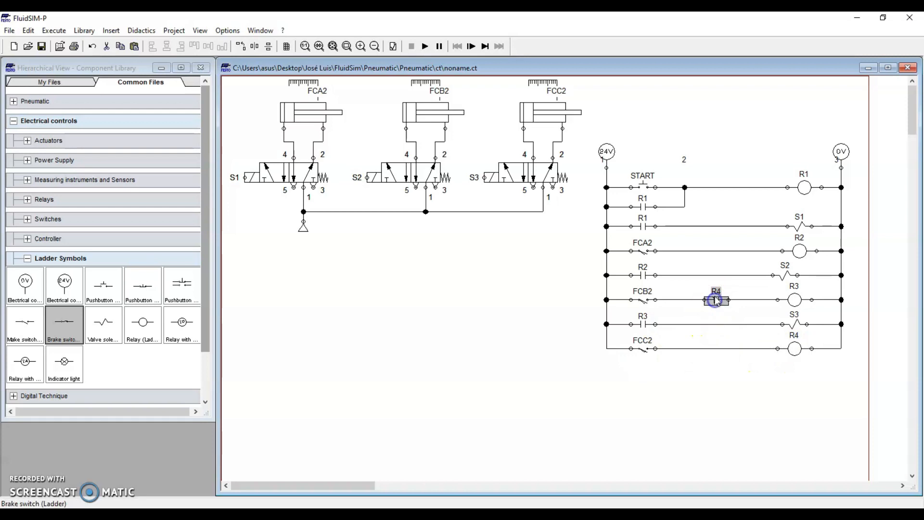
pyautogui.click(720, 301)
pyautogui.click(724, 314)
# Trace how FCB2 and the R4 break contact feed relay R3, its contact, solenoid S3 and the third cylinder
pyautogui.click(437, 114)
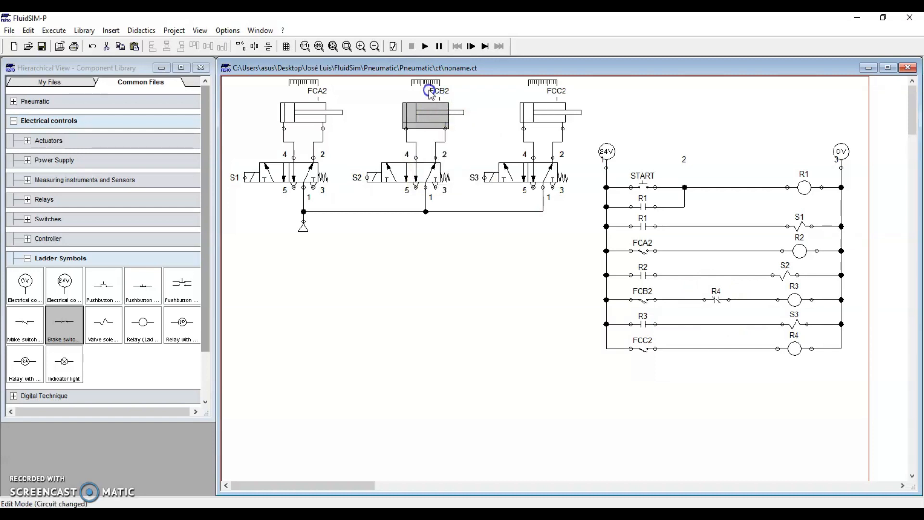
pyautogui.click(644, 300)
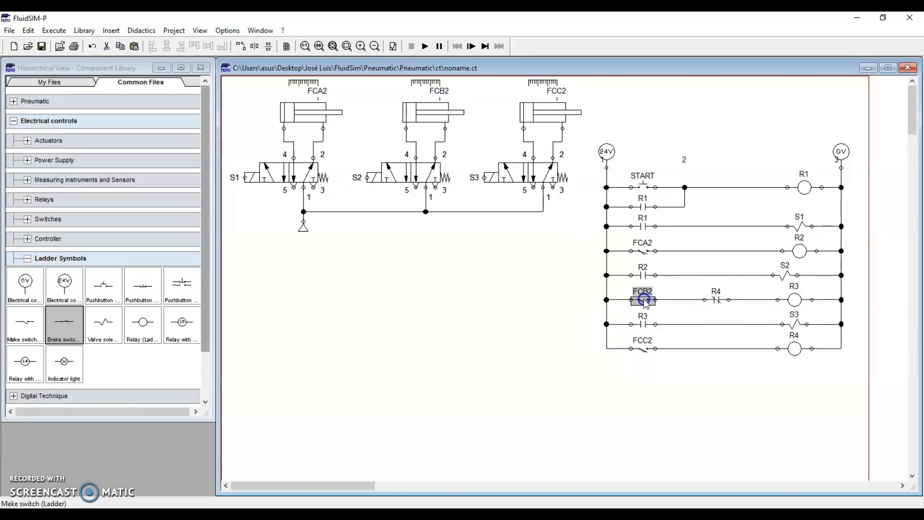
pyautogui.click(716, 300)
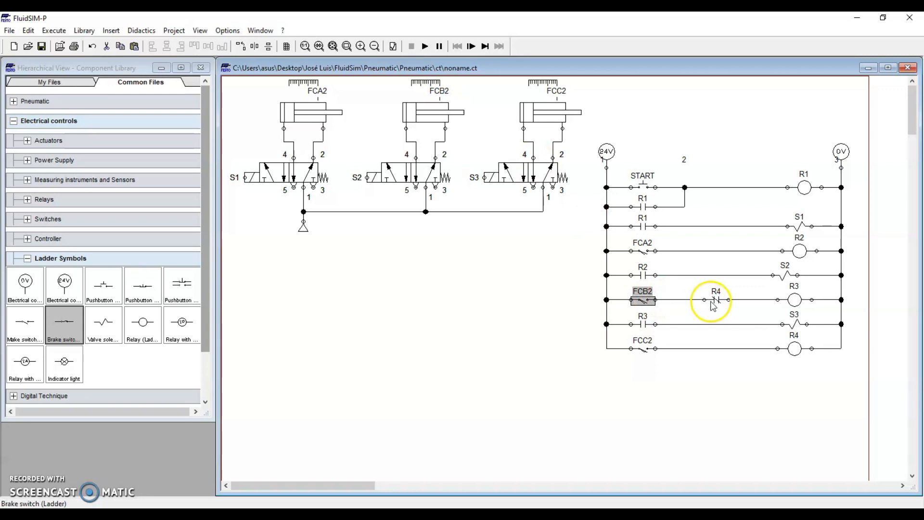
pyautogui.click(645, 300)
pyautogui.click(716, 301)
pyautogui.click(795, 300)
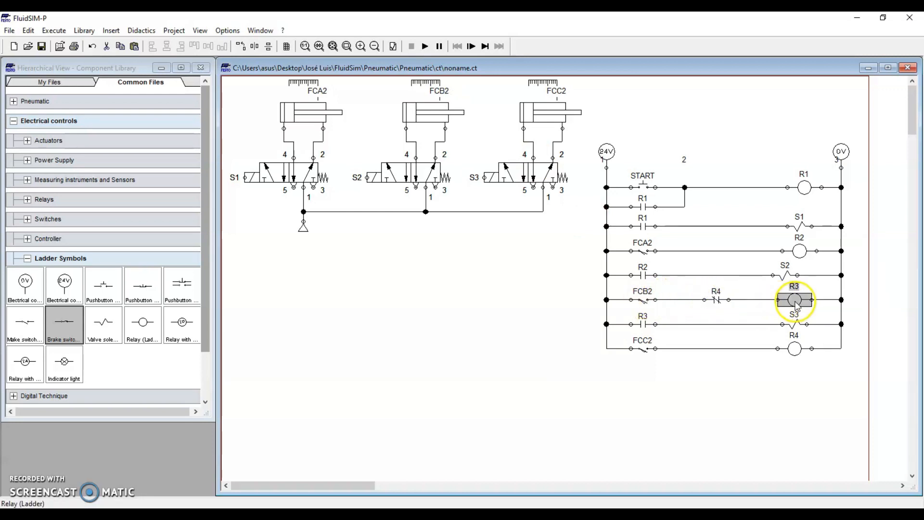
pyautogui.moveTo(655, 324)
pyautogui.mouseDown()
pyautogui.moveTo(678, 325)
pyautogui.moveTo(655, 324)
pyautogui.mouseUp()
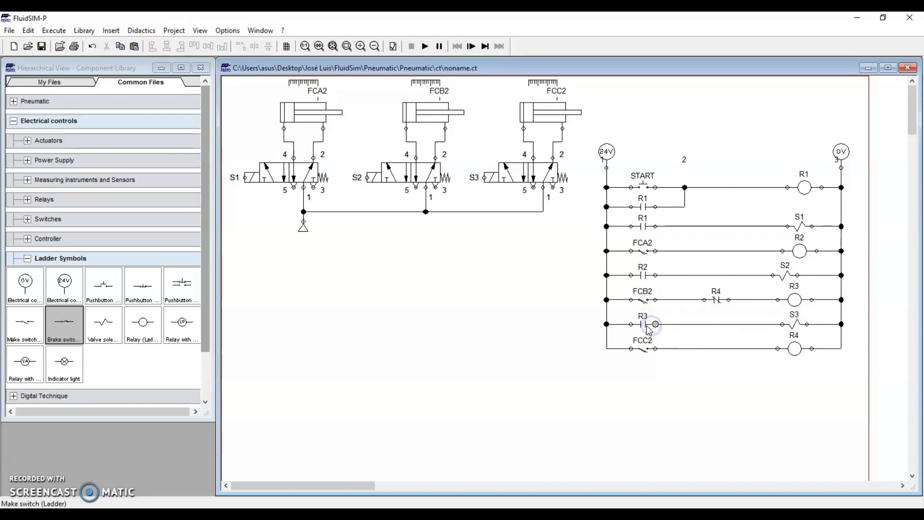
pyautogui.click(796, 324)
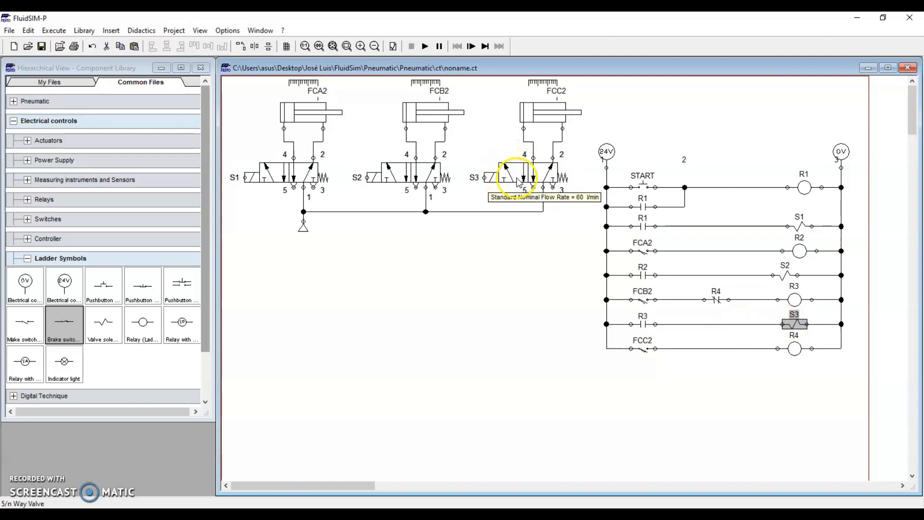
pyautogui.moveTo(555, 116)
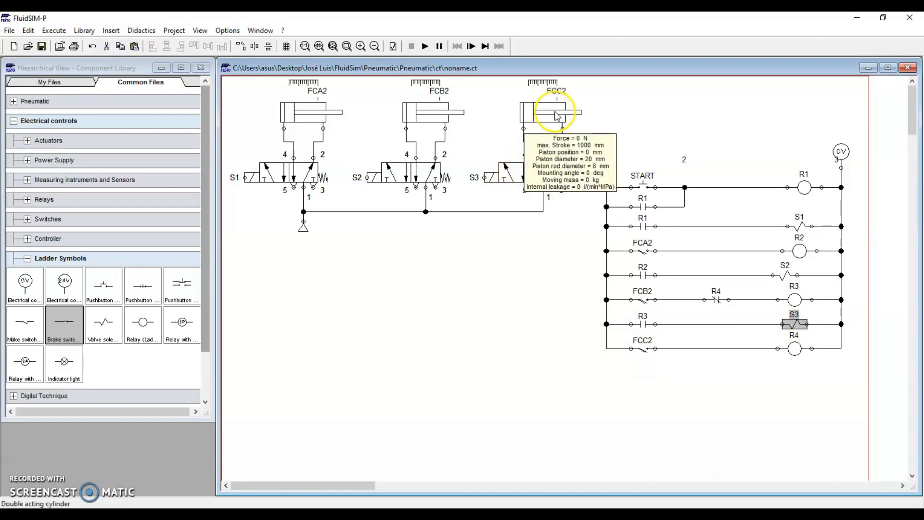
# Examine how the third cylinder's FCC2 switch energises R4 and affects relay R3 and solenoid S3 through the R4 break contact
pyautogui.click(546, 96)
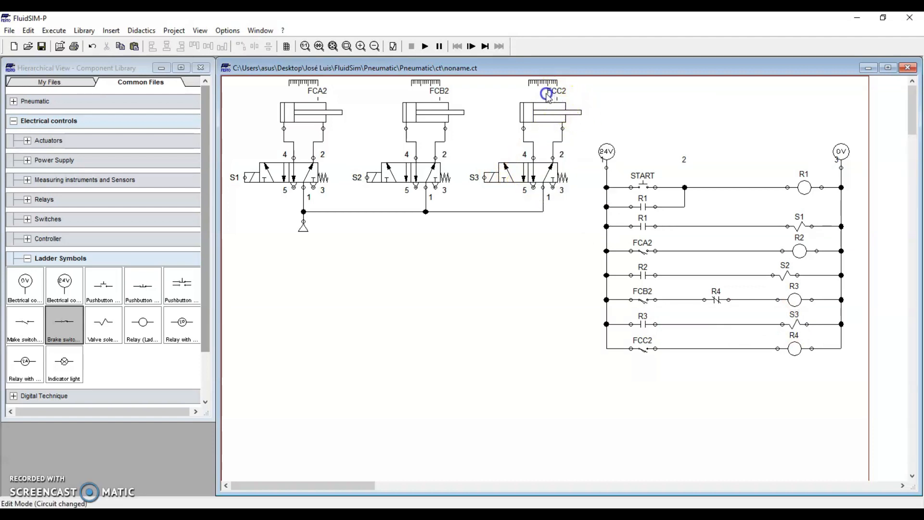
pyautogui.click(643, 348)
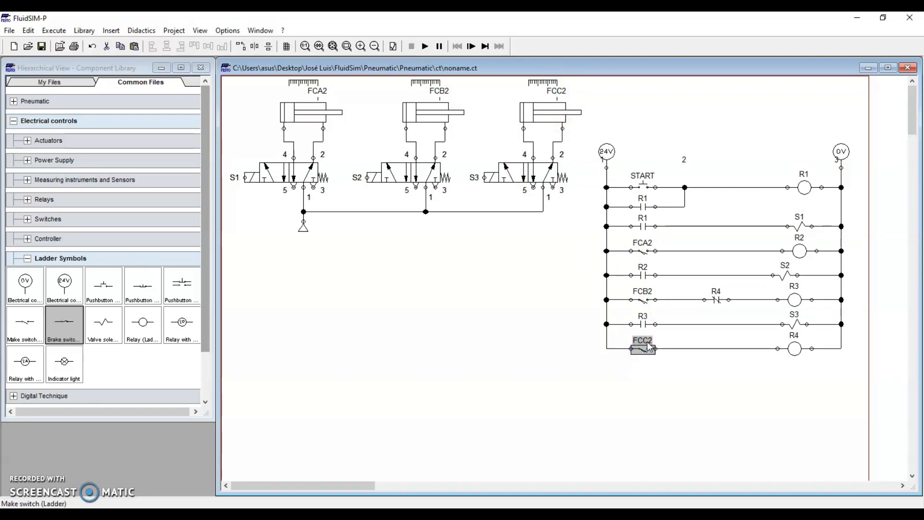
pyautogui.click(793, 355)
pyautogui.click(719, 300)
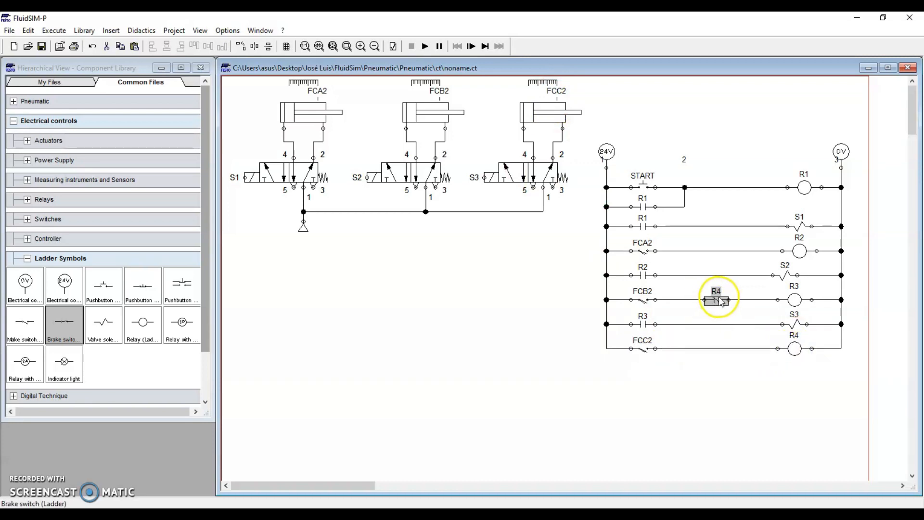
pyautogui.click(795, 299)
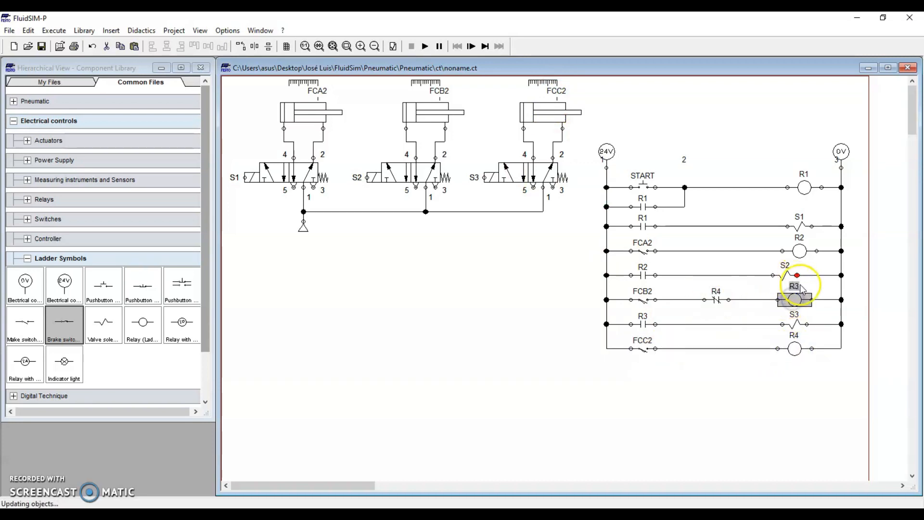
pyautogui.click(645, 322)
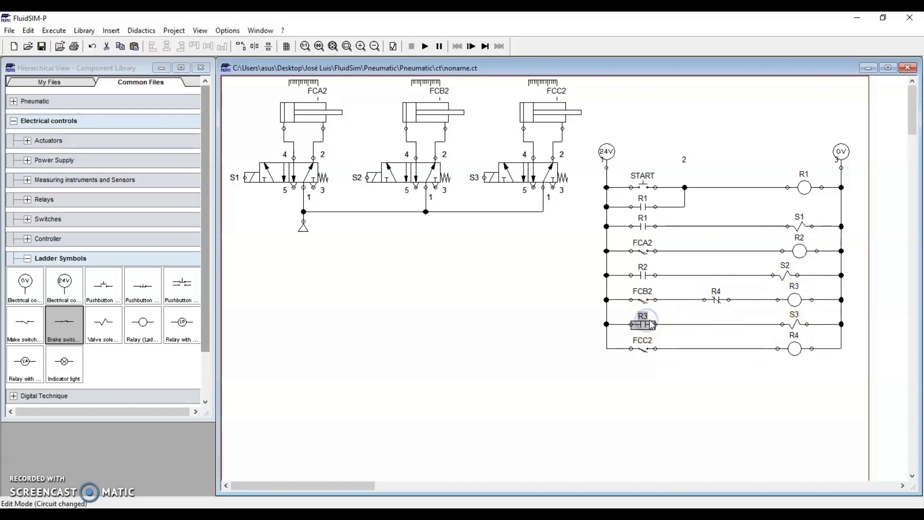
pyautogui.click(794, 322)
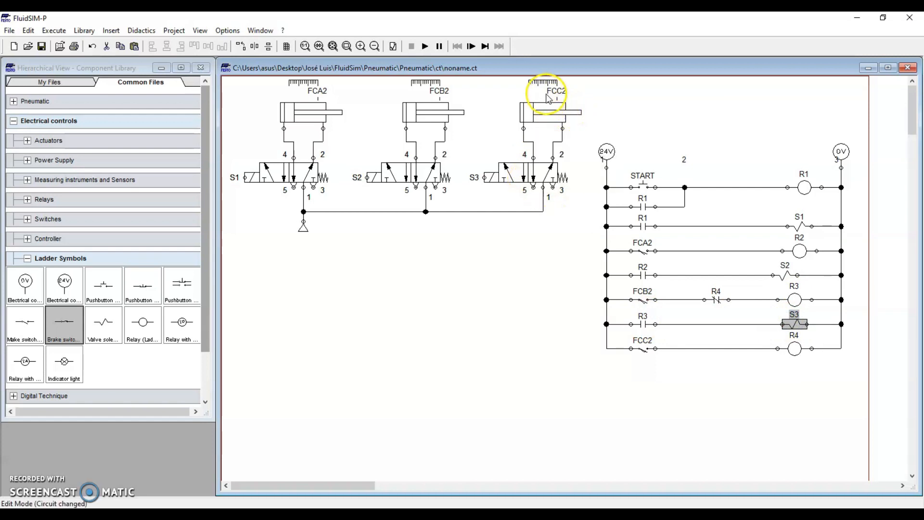
pyautogui.click(642, 350)
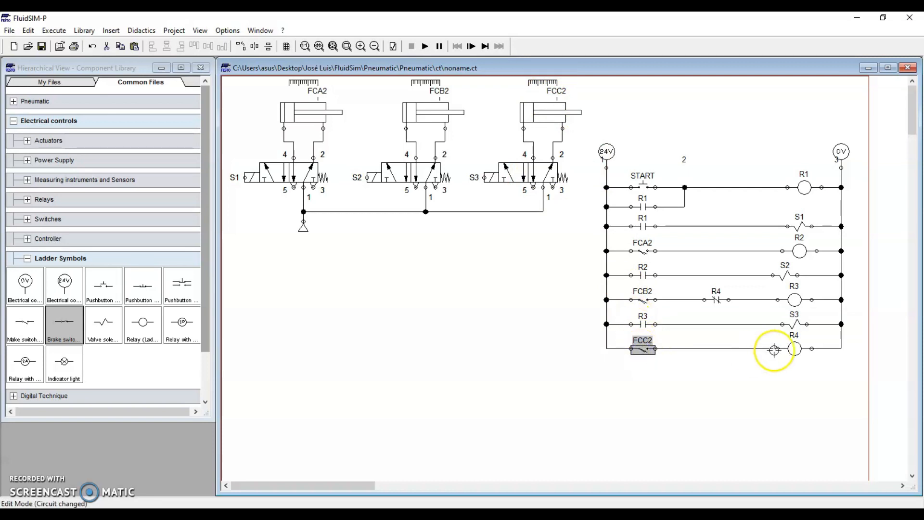
pyautogui.click(793, 349)
pyautogui.click(716, 299)
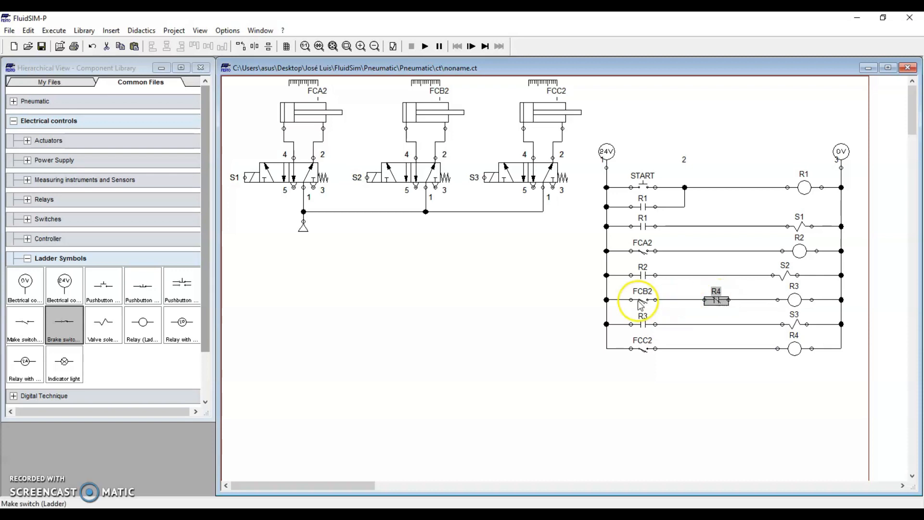
pyautogui.click(792, 301)
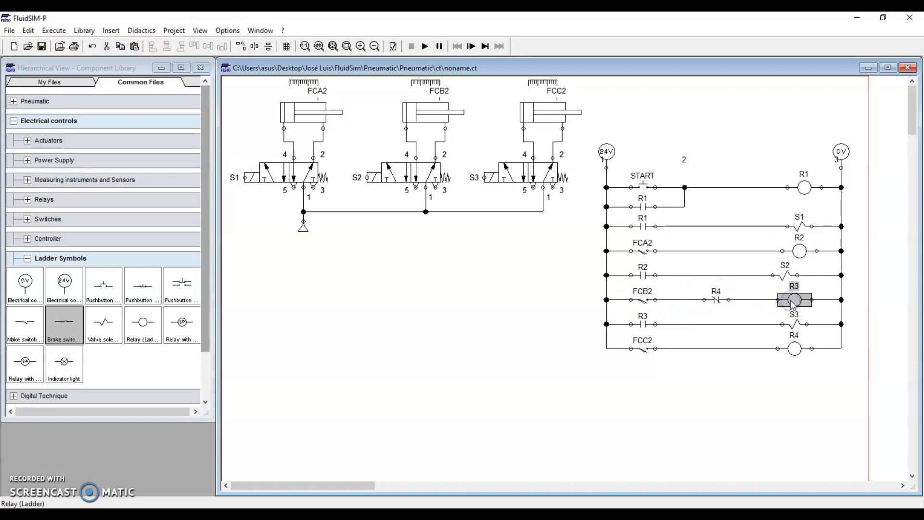
pyautogui.click(791, 325)
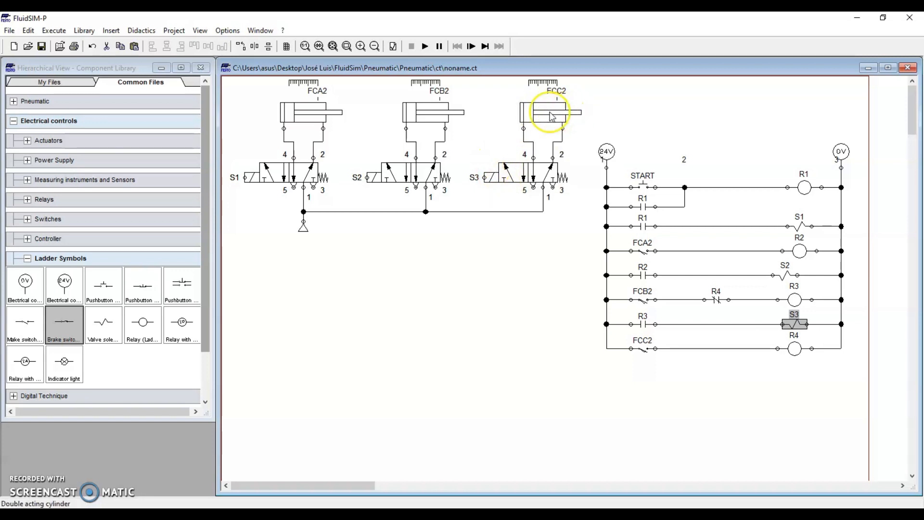
pyautogui.click(554, 356)
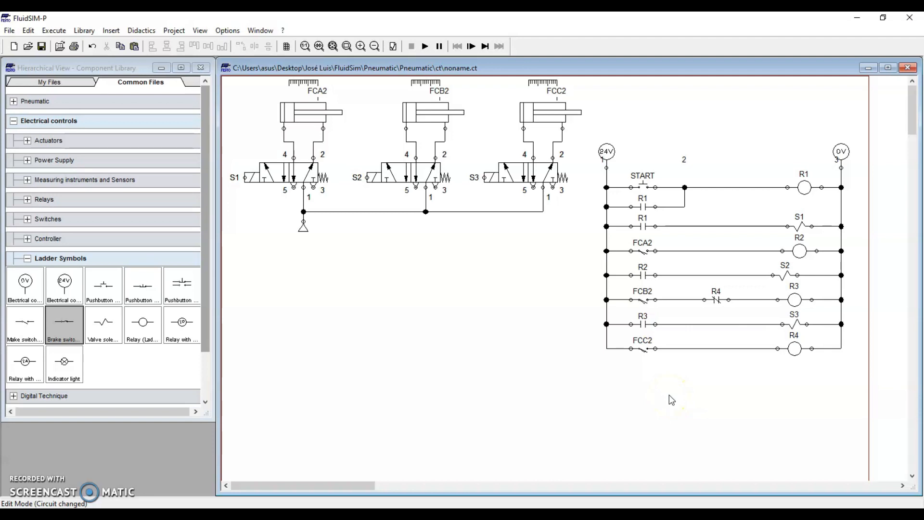
# Add a ladder make switch labelled R4 directly below the FCC2 contact
pyautogui.moveTo(852, 344); pyautogui.dragTo(593, 368)
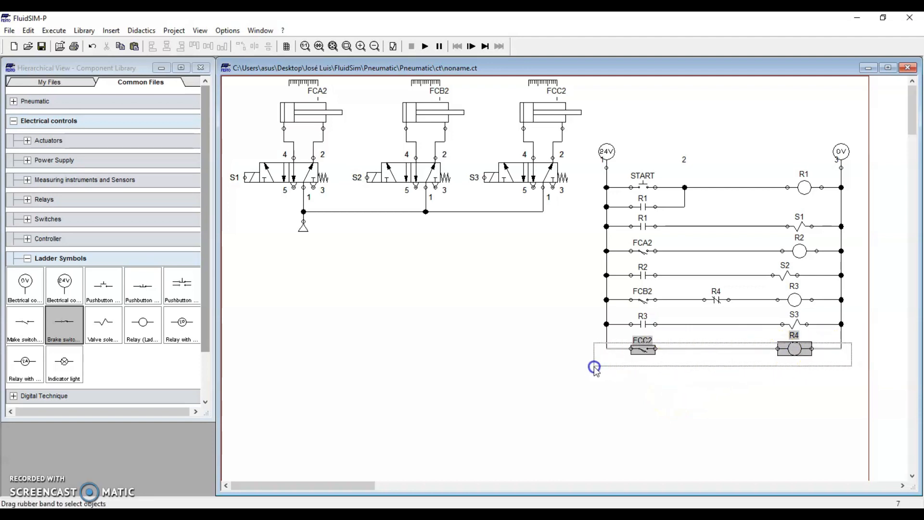
pyautogui.click(593, 367)
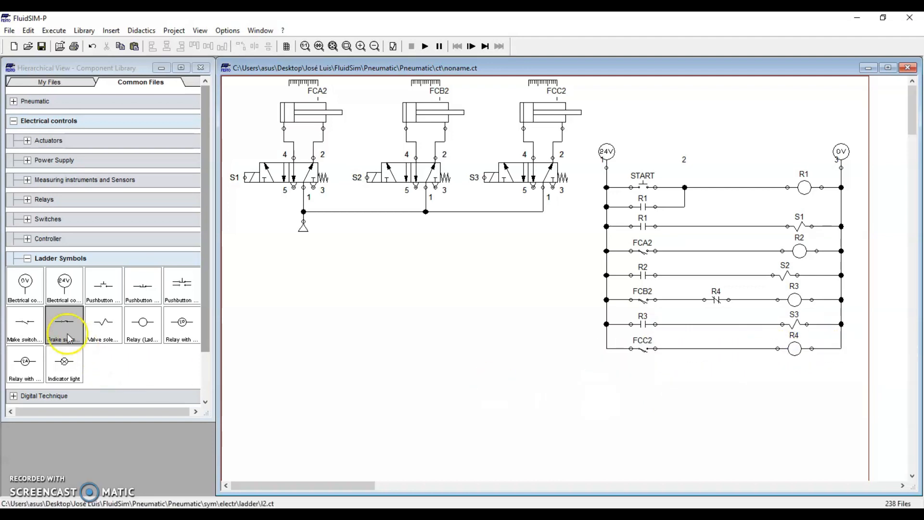
pyautogui.moveTo(28, 328); pyautogui.dragTo(646, 370)
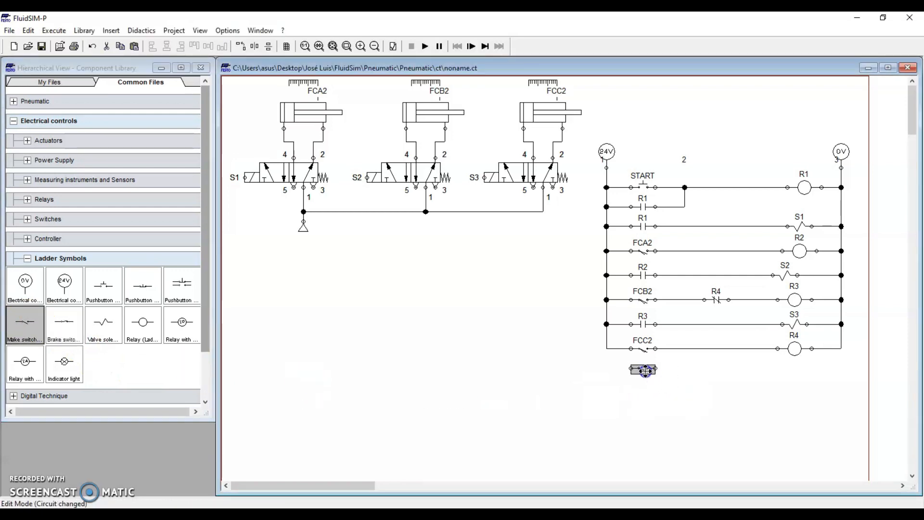
pyautogui.doubleClick(645, 371)
pyautogui.write('R4')
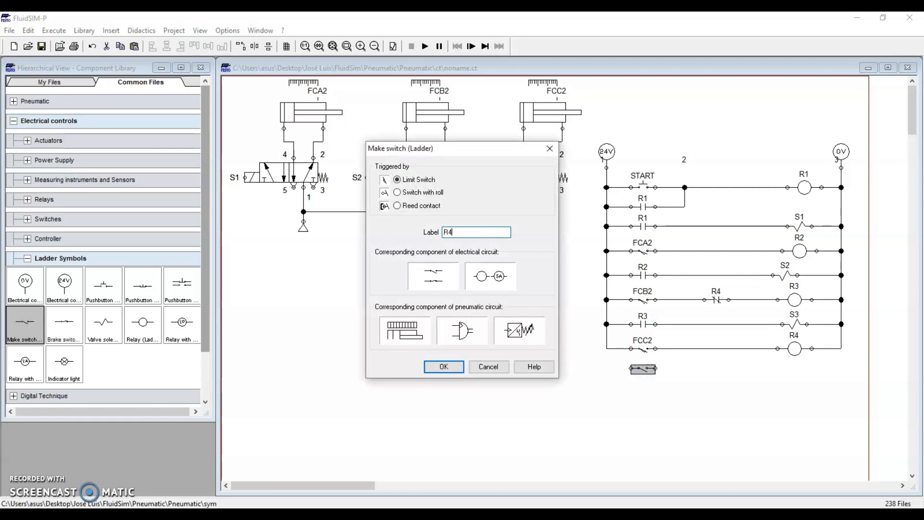
pyautogui.press('Return')
pyautogui.click(645, 395)
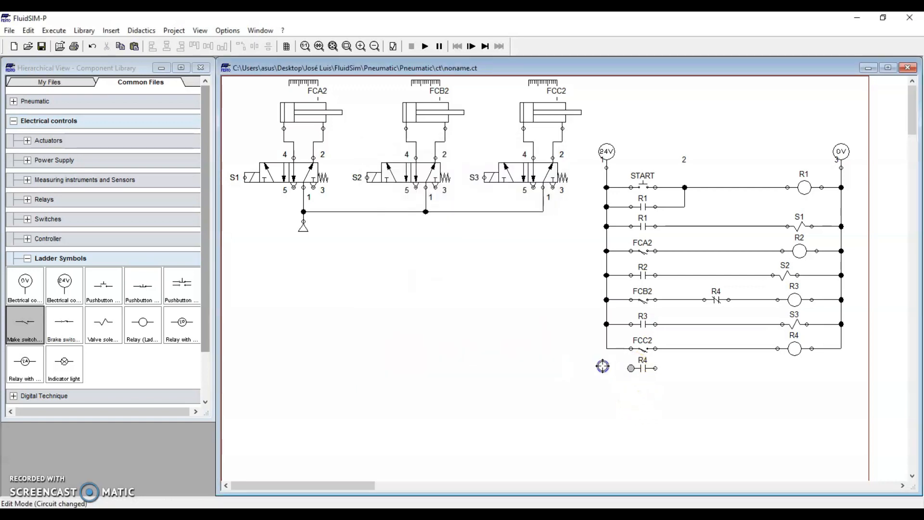
# Wire the lower R4 make contact in parallel with the FCC2 contact, from the 24V rail to the line feeding relay R4
pyautogui.moveTo(607, 349); pyautogui.dragTo(607, 349)
pyautogui.moveTo(655, 368); pyautogui.dragTo(677, 349)
pyautogui.click(688, 387)
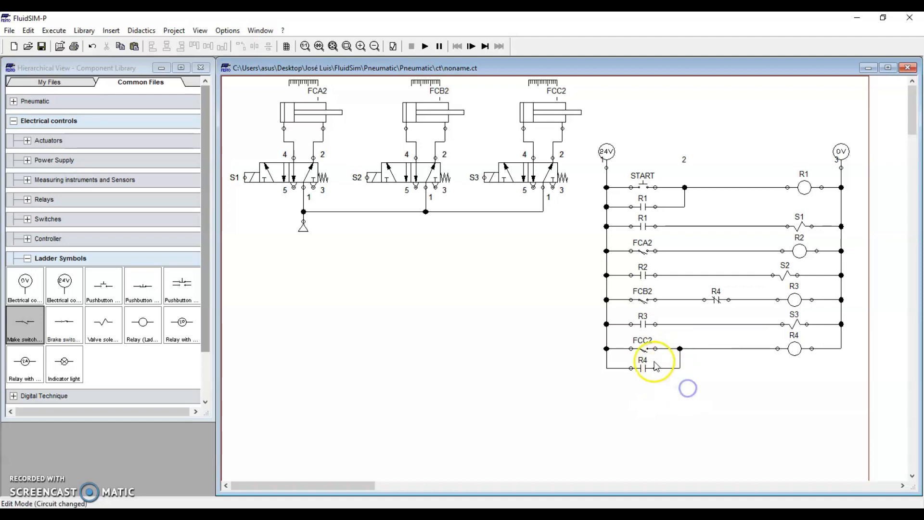
# Trace how FCC2 and relay R4 act through the R4 break contact on relay R3 and solenoid S3
pyautogui.click(647, 345)
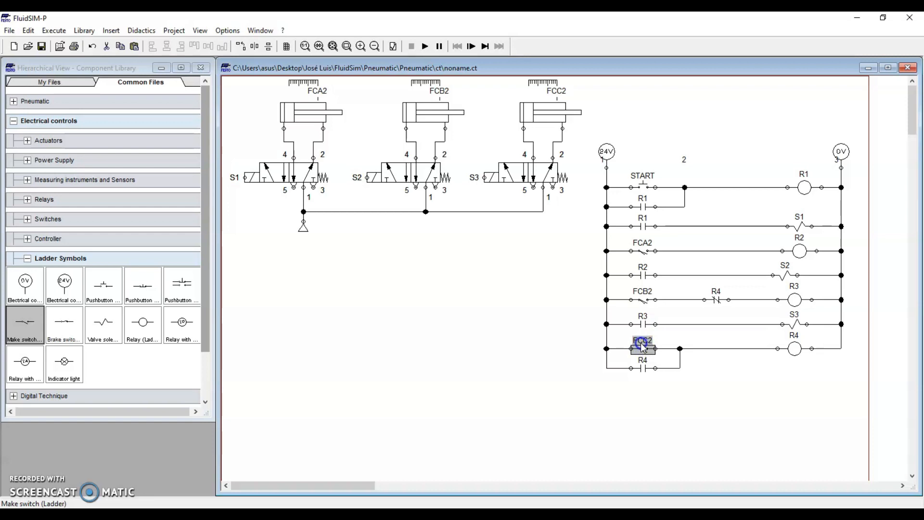
pyautogui.click(793, 348)
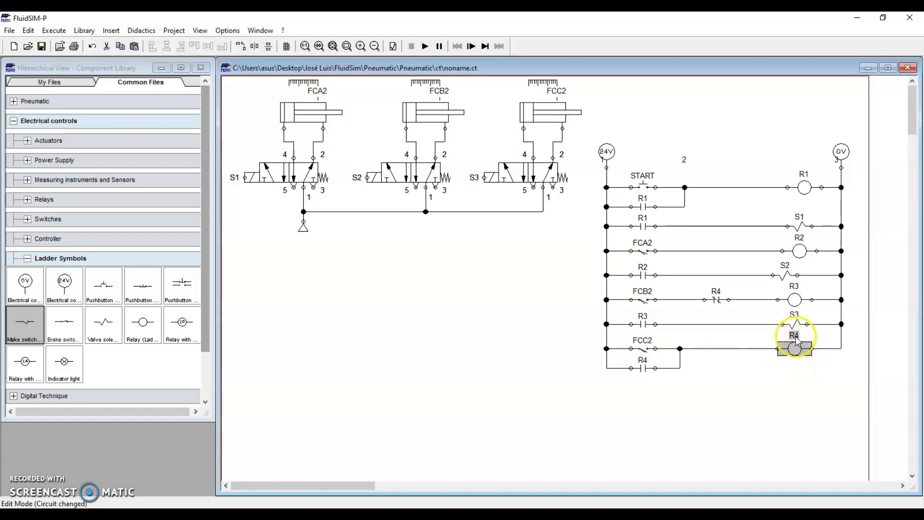
pyautogui.click(716, 300)
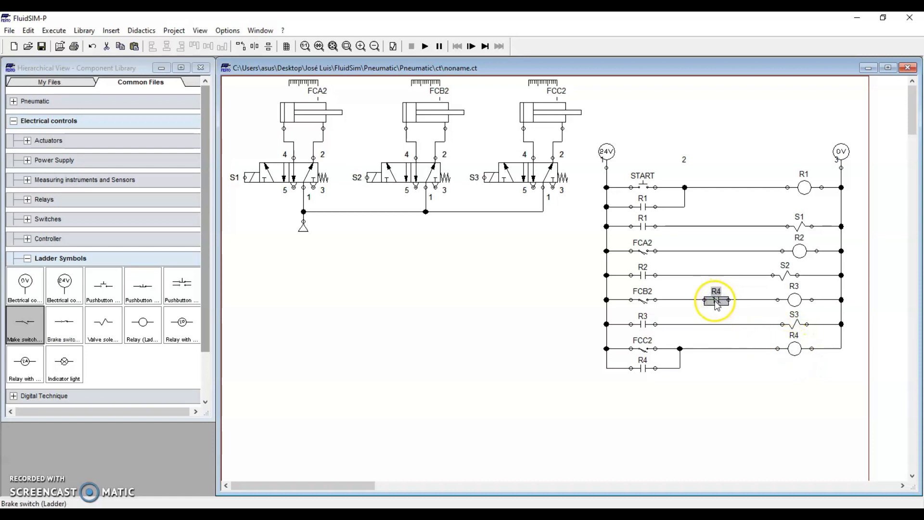
pyautogui.click(794, 298)
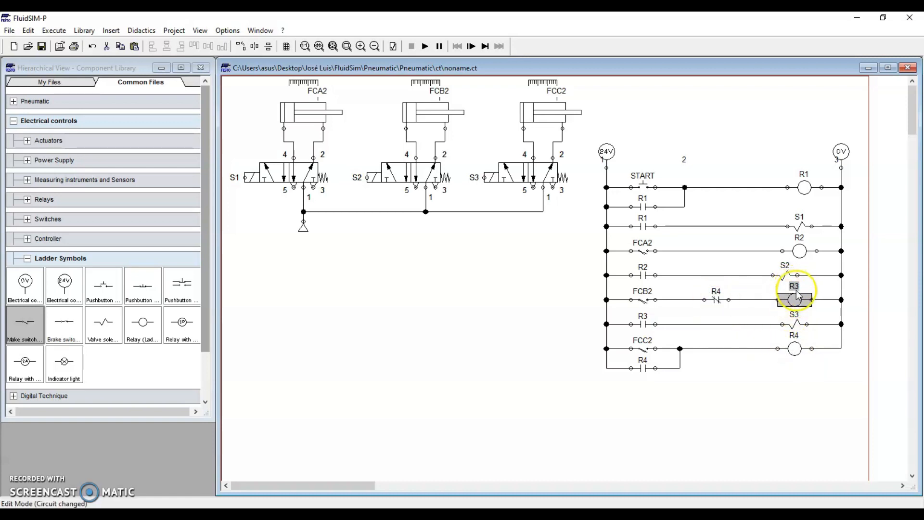
pyautogui.click(791, 320)
pyautogui.click(522, 287)
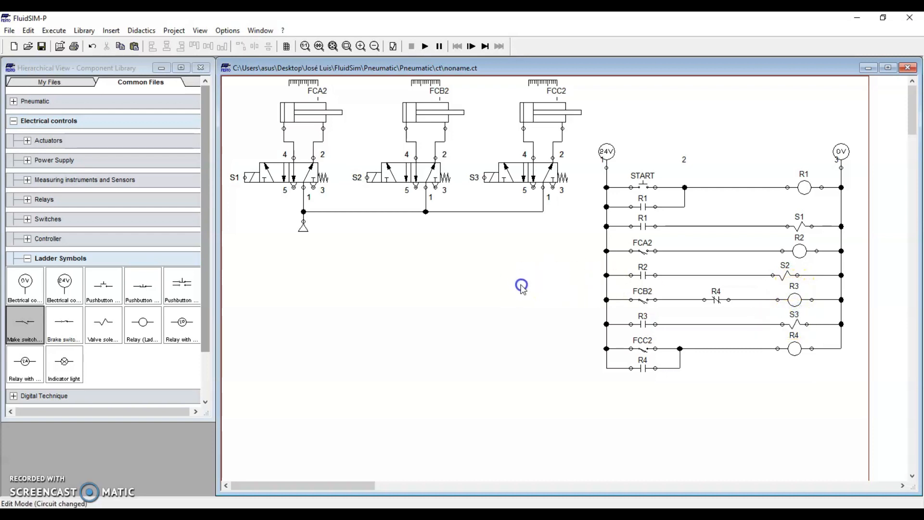
# Simulate the circuit, actuate START to check the cylinder sequence with the R4 holding contact, and stop the simulation
pyautogui.click(423, 44)
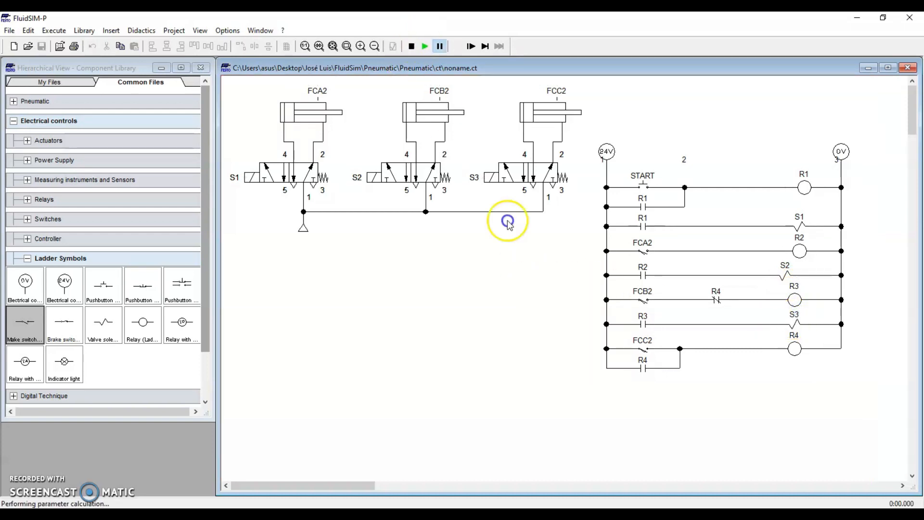
pyautogui.click(647, 181)
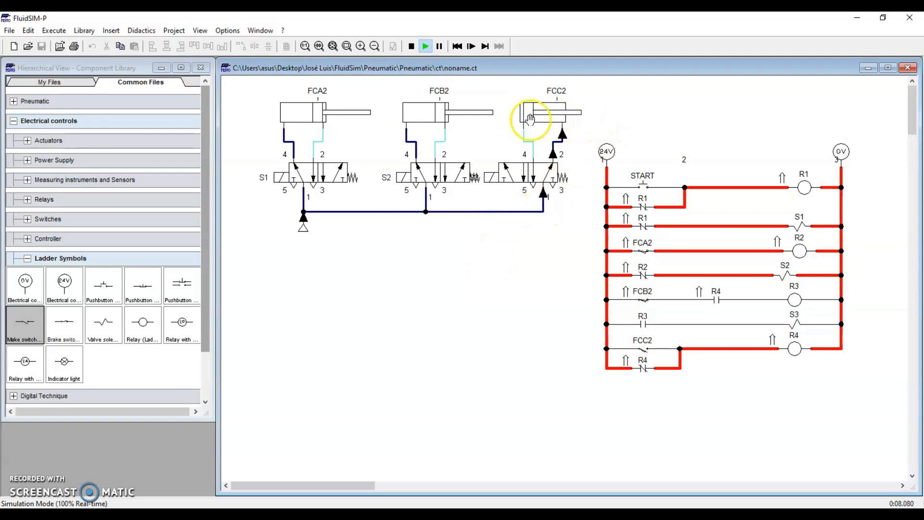
pyautogui.click(412, 46)
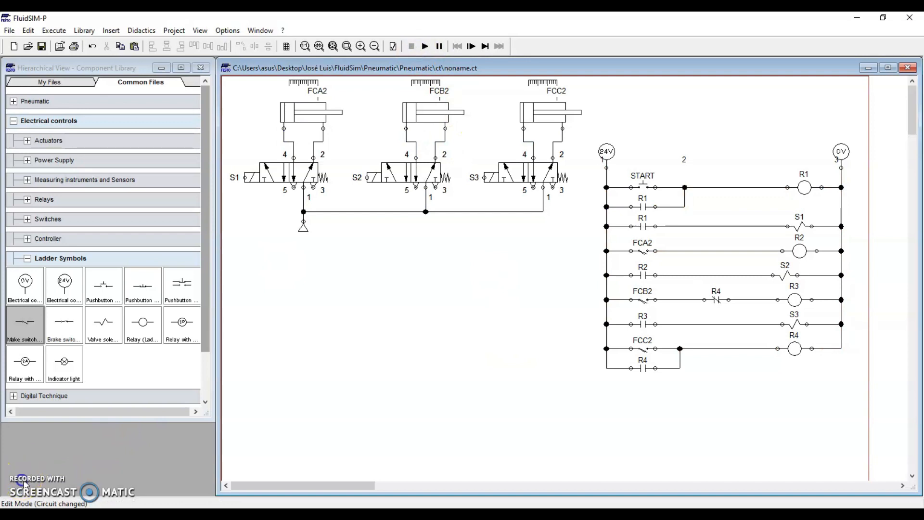
pyautogui.click(23, 481)
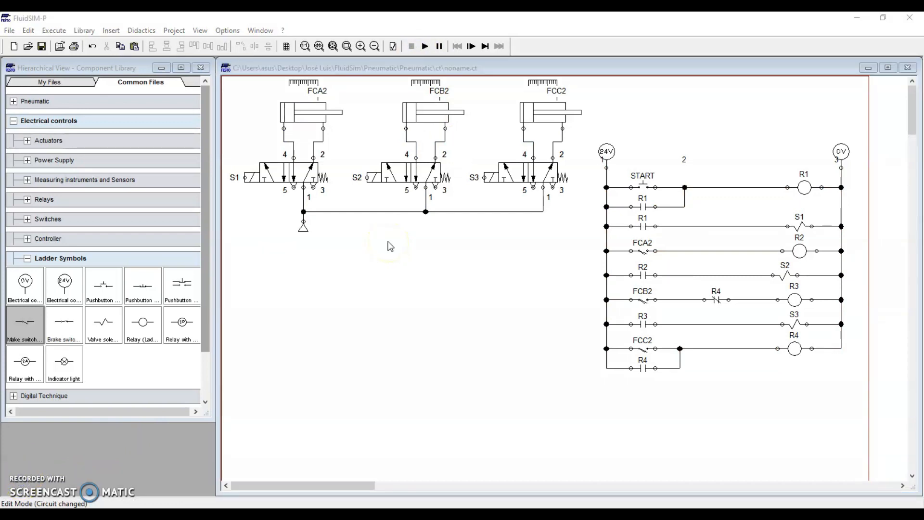
# Add an actuating label FCC1 to the third cylinder with begin and end positions of 0 mm
pyautogui.click(424, 111)
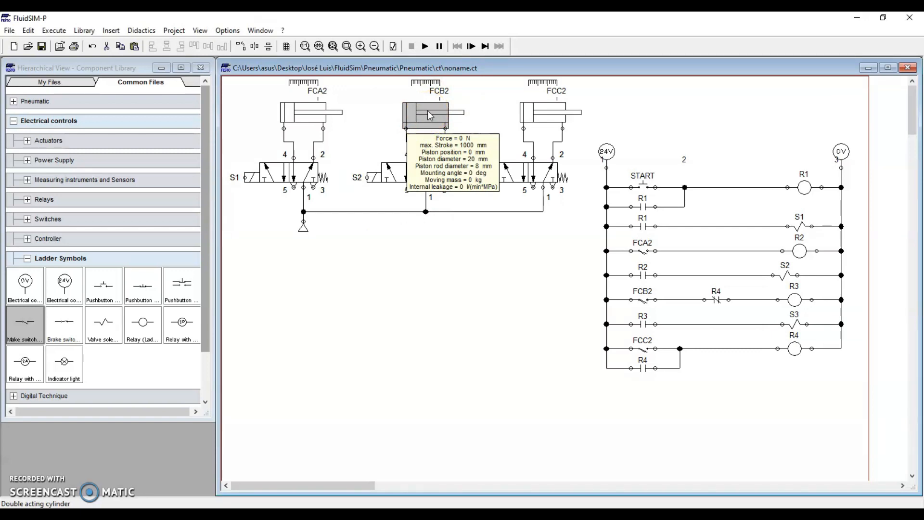
pyautogui.click(547, 116)
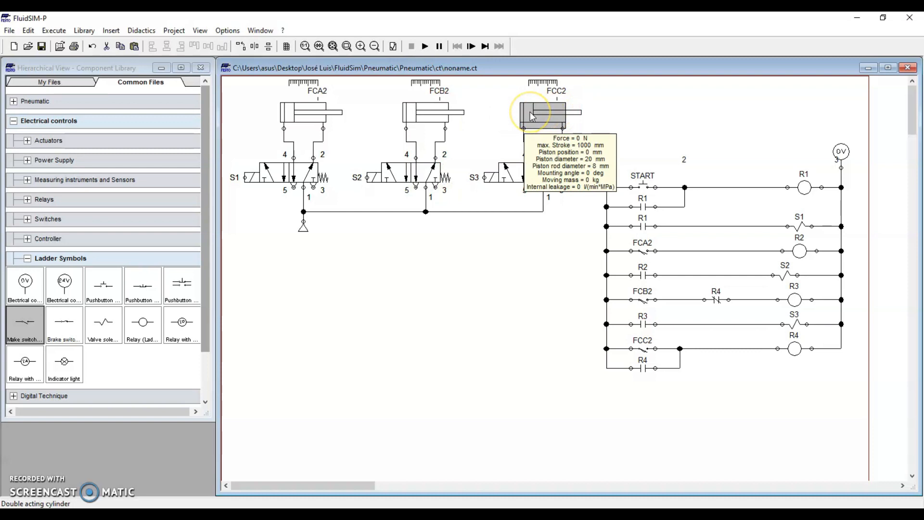
pyautogui.doubleClick(530, 112)
pyautogui.click(399, 214)
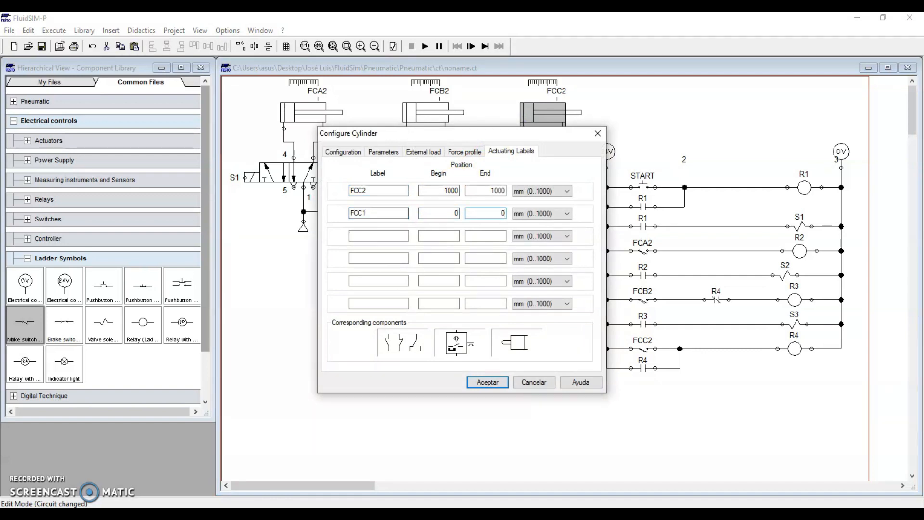
pyautogui.press('Return')
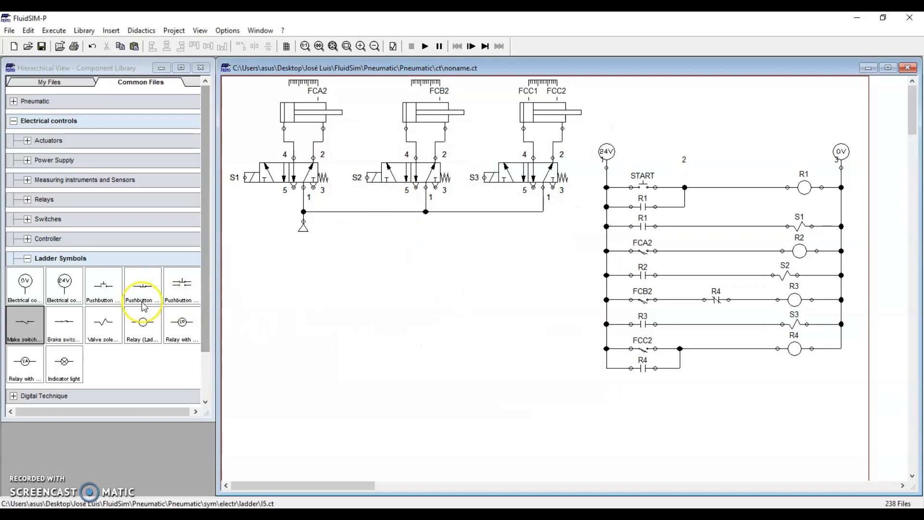
# Add a ladder make switch labelled FCC1 below the R4 holding contact
pyautogui.moveTo(26, 321); pyautogui.dragTo(651, 405)
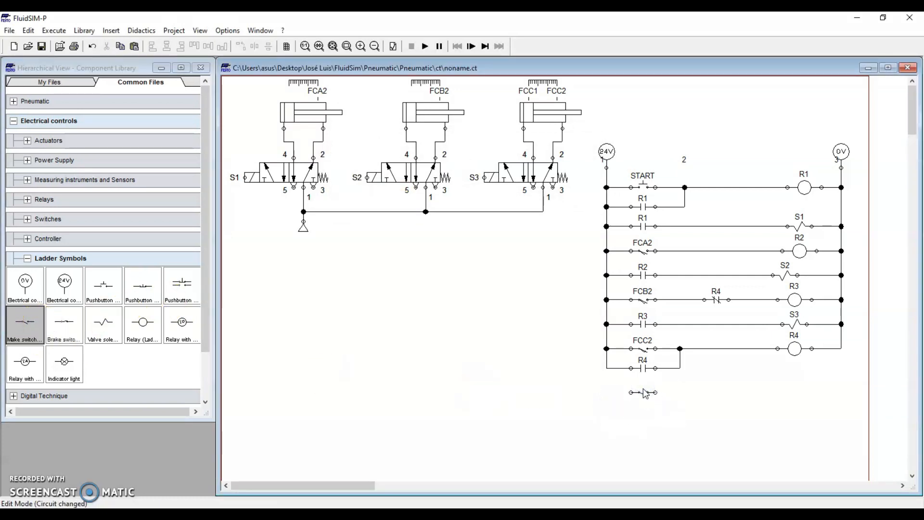
pyautogui.doubleClick(643, 390)
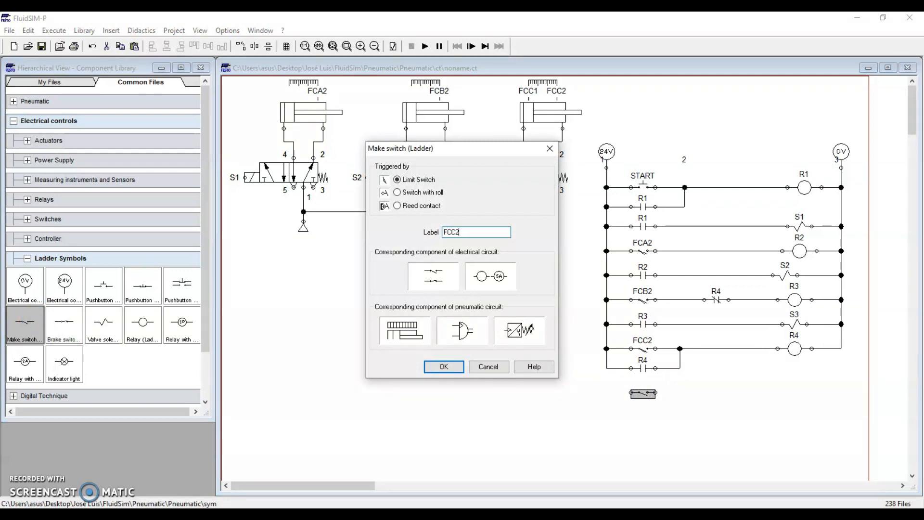
pyautogui.press('Return')
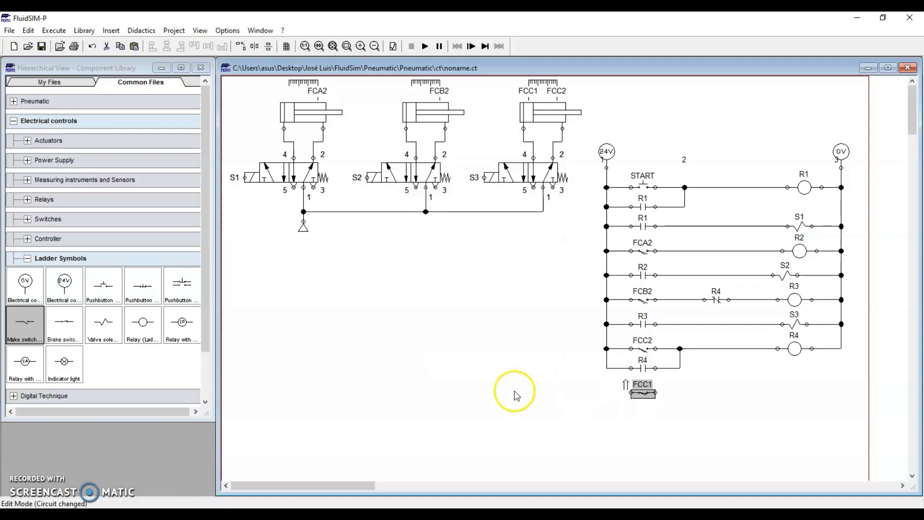
# Add a ladder relay labelled R5 below relay R4, in line with the FCC1 contact
pyautogui.moveTo(140, 327); pyautogui.dragTo(773, 393)
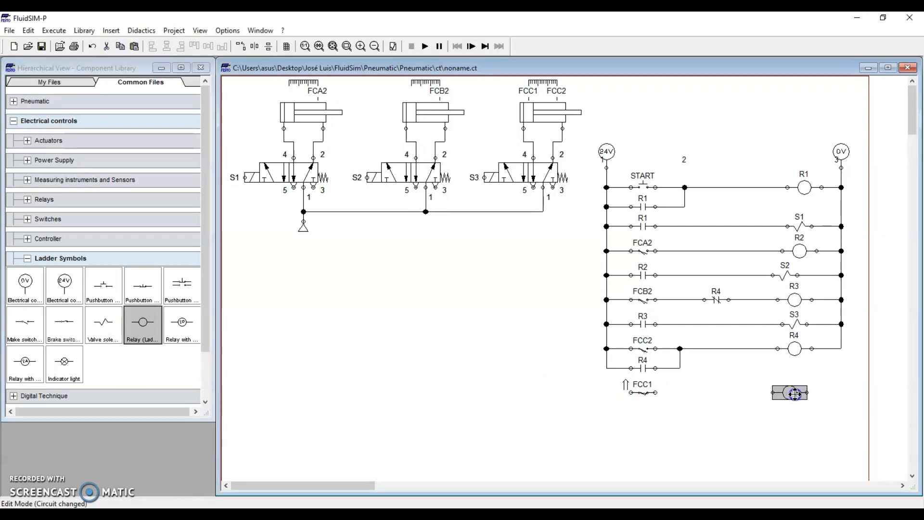
pyautogui.doubleClick(795, 393)
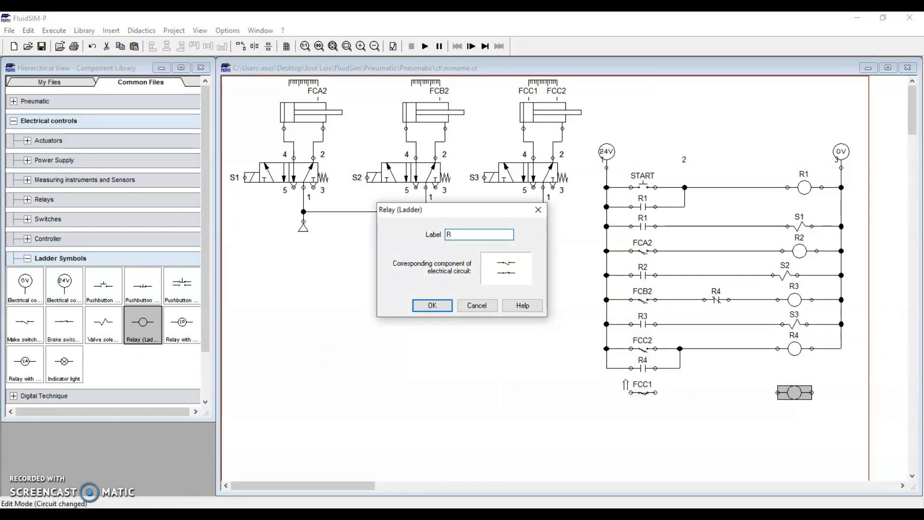
pyautogui.press('Return')
pyautogui.click(687, 438)
# Try to wire the FCC1 contact directly to relay R5
pyautogui.click(643, 392)
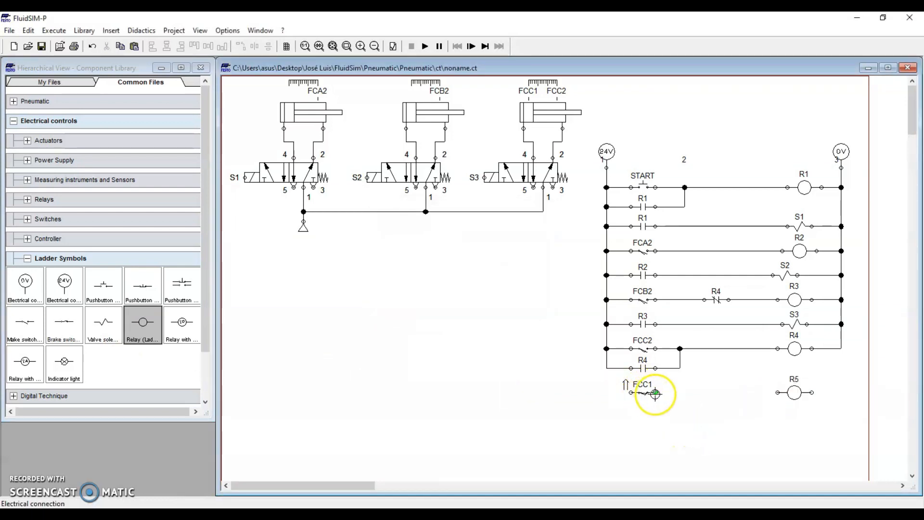
pyautogui.moveTo(656, 392); pyautogui.dragTo(777, 392)
pyautogui.click(731, 393)
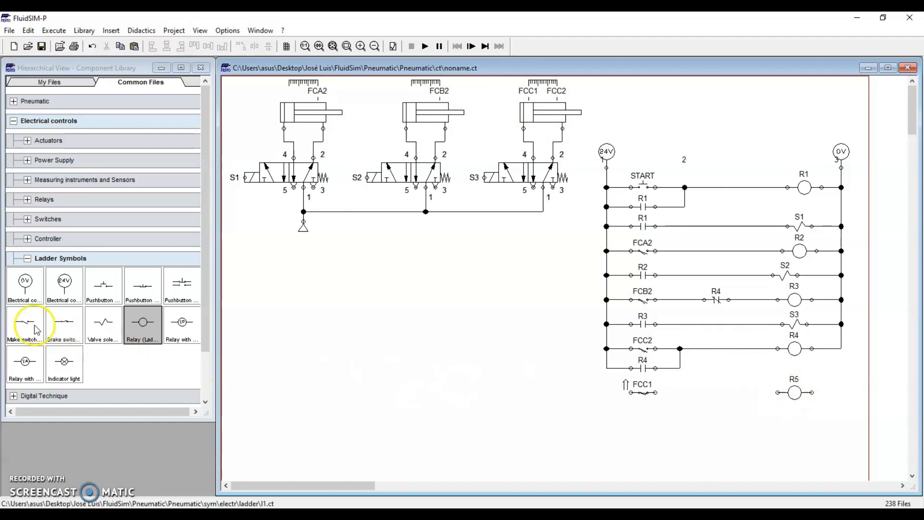
# Add a ladder make switch labelled R4 between the FCC1 contact and relay R5
pyautogui.moveTo(34, 330); pyautogui.dragTo(693, 391)
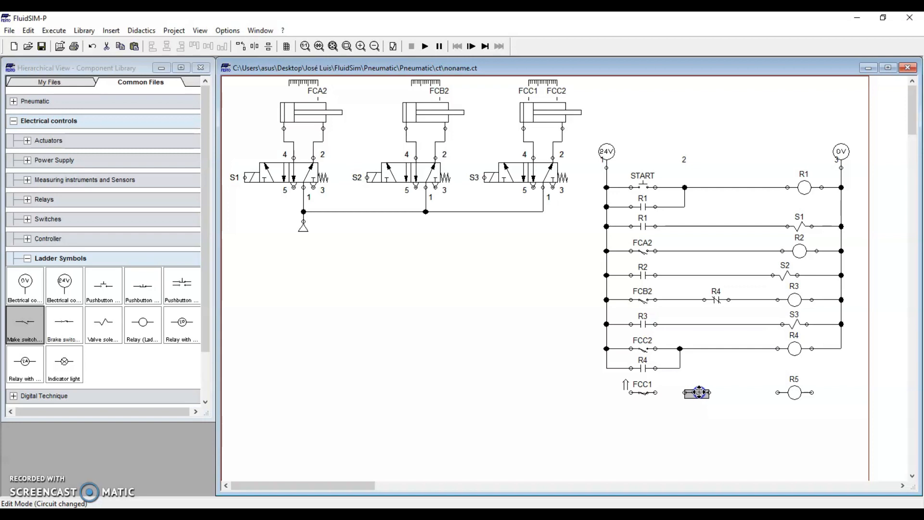
pyautogui.click(713, 420)
pyautogui.click(708, 391)
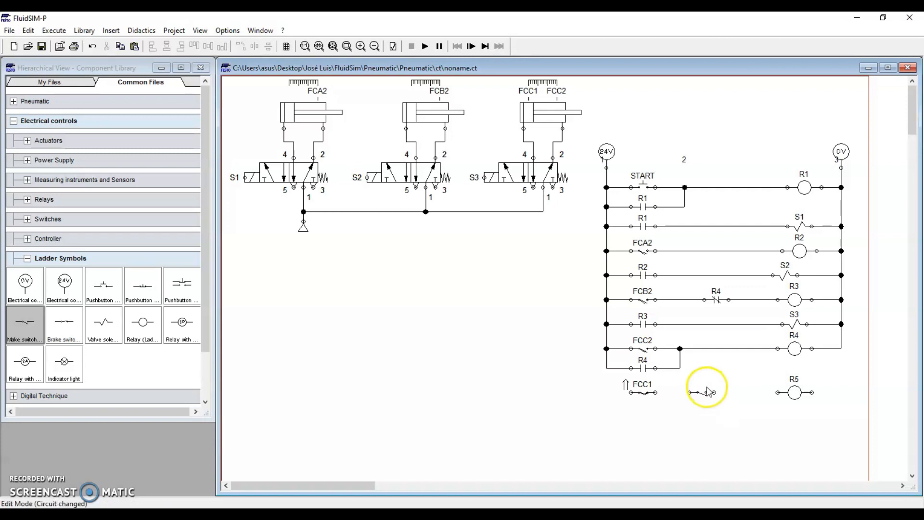
pyautogui.click(799, 345)
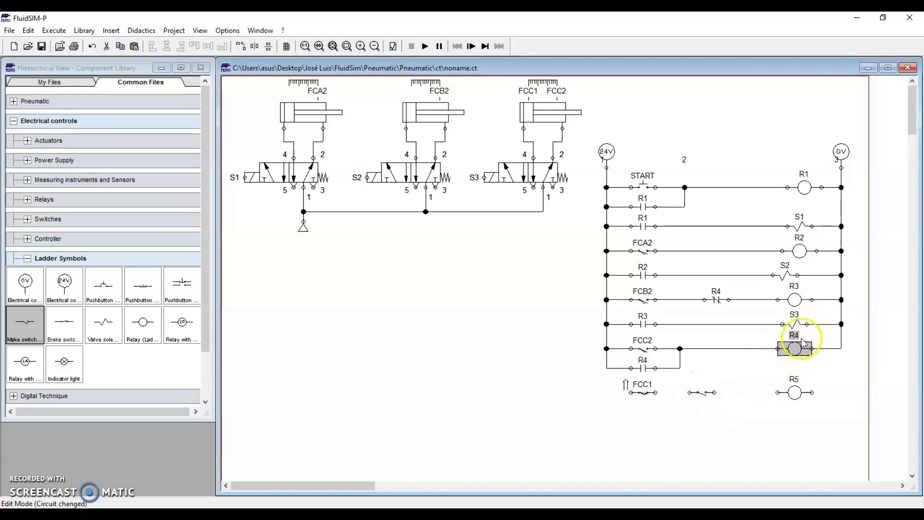
pyautogui.click(702, 392)
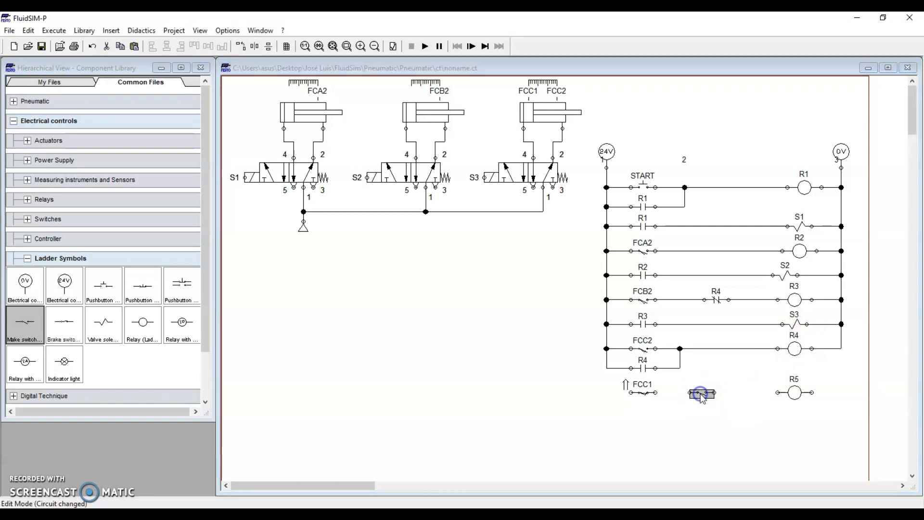
pyautogui.doubleClick(701, 394)
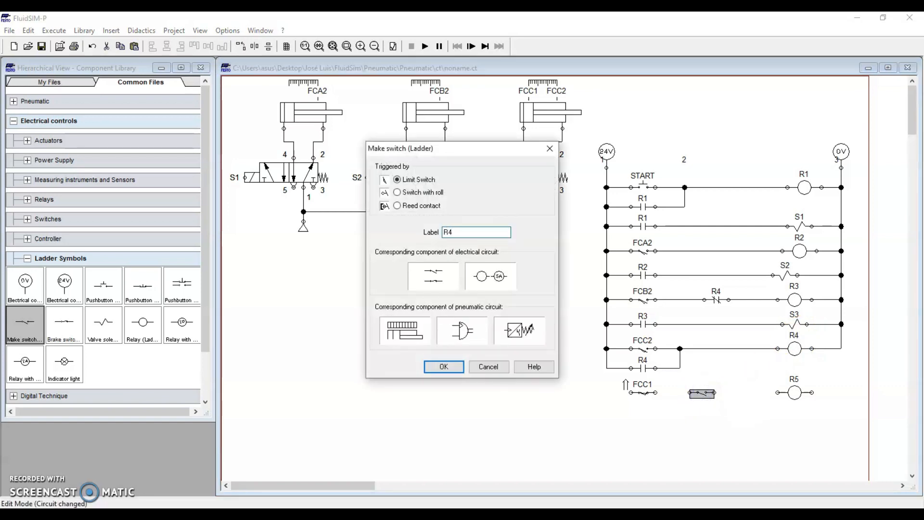
pyautogui.press('Return')
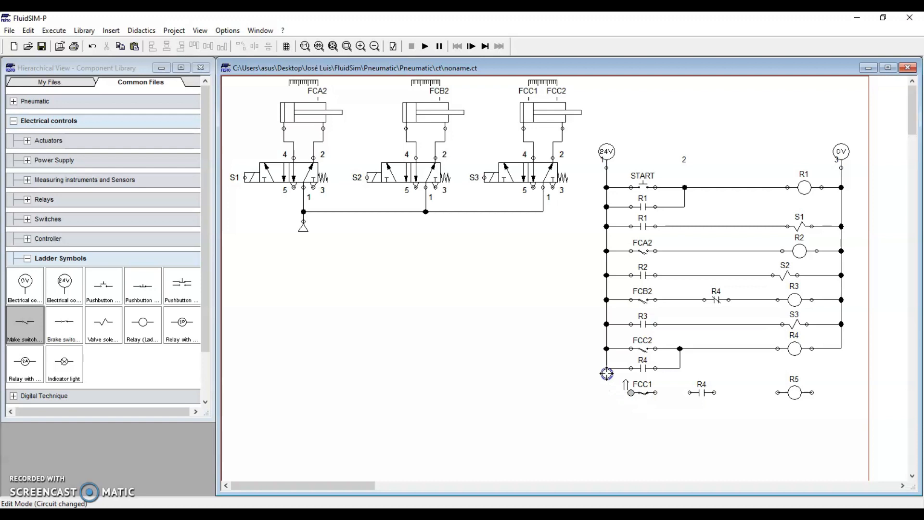
# Wire FCC1, the R4 make contact and relay R5 in series between the 24V and 0V rails
pyautogui.moveTo(606, 369); pyautogui.dragTo(689, 392)
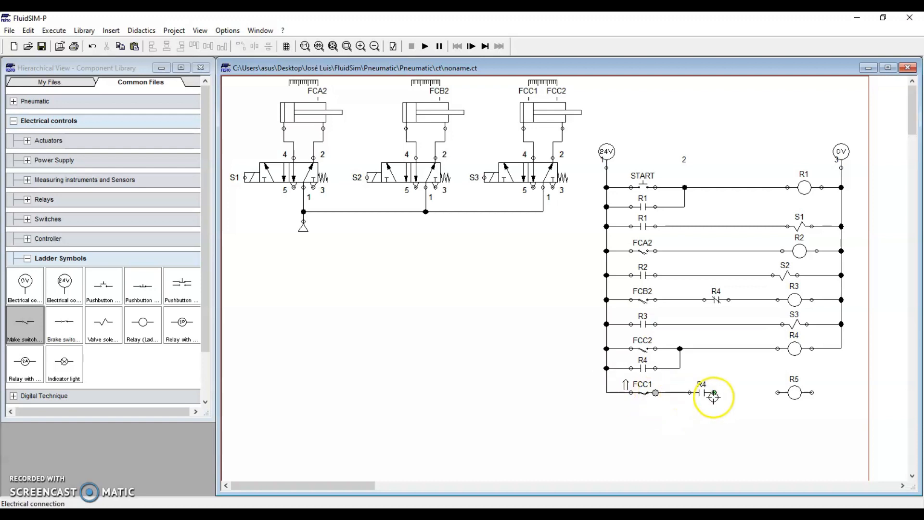
pyautogui.moveTo(785, 395); pyautogui.dragTo(778, 392)
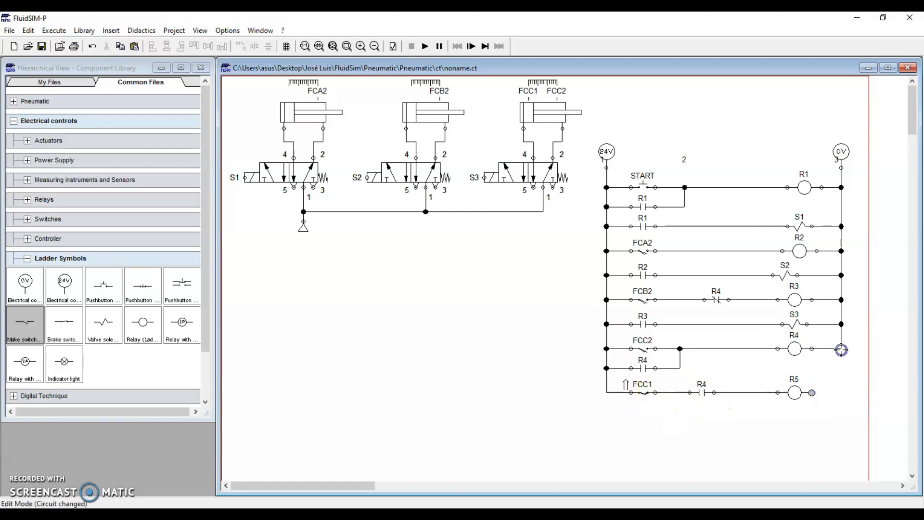
pyautogui.click(530, 367)
# Trace how the second cylinder's valve solenoid S2 depends on the R2 contact and relay R2
pyautogui.click(434, 115)
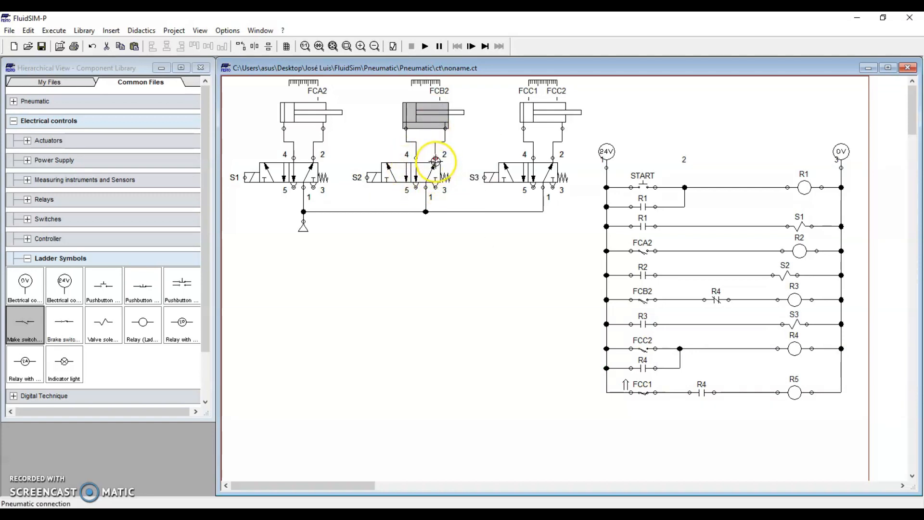
pyautogui.click(355, 177)
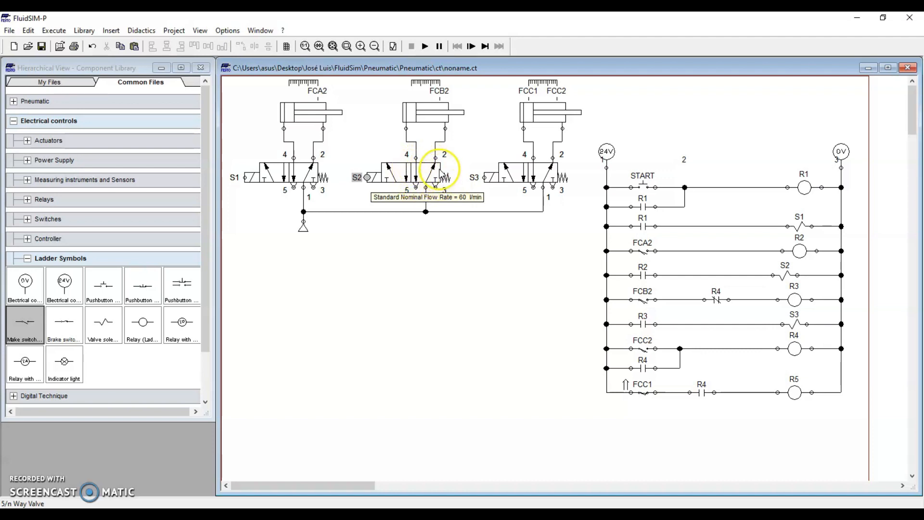
pyautogui.click(787, 276)
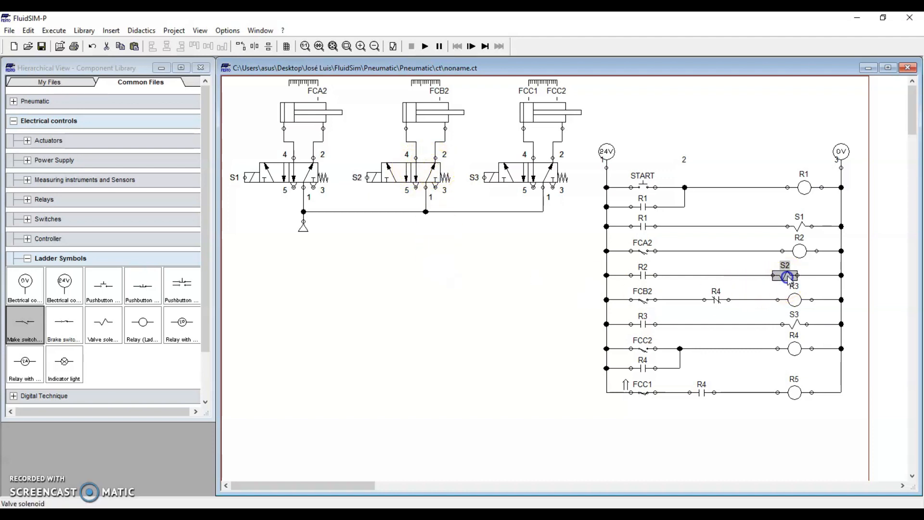
pyautogui.click(645, 276)
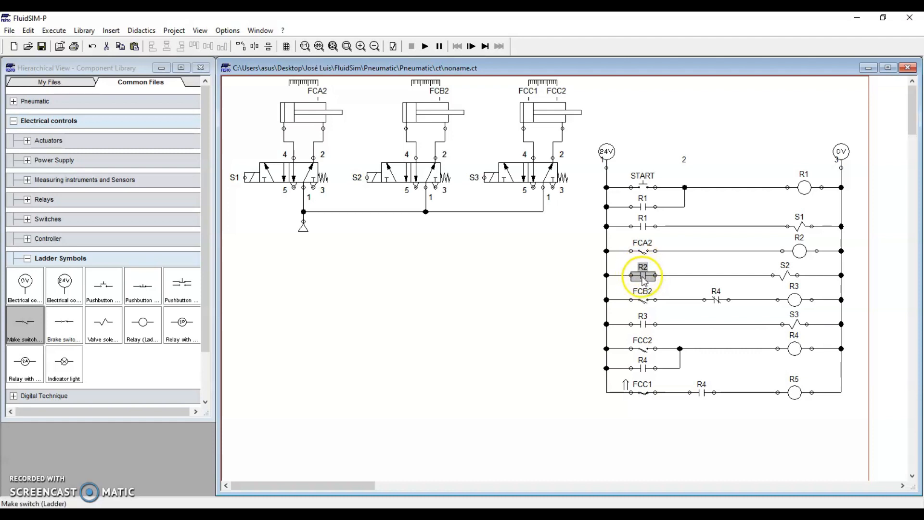
pyautogui.click(801, 251)
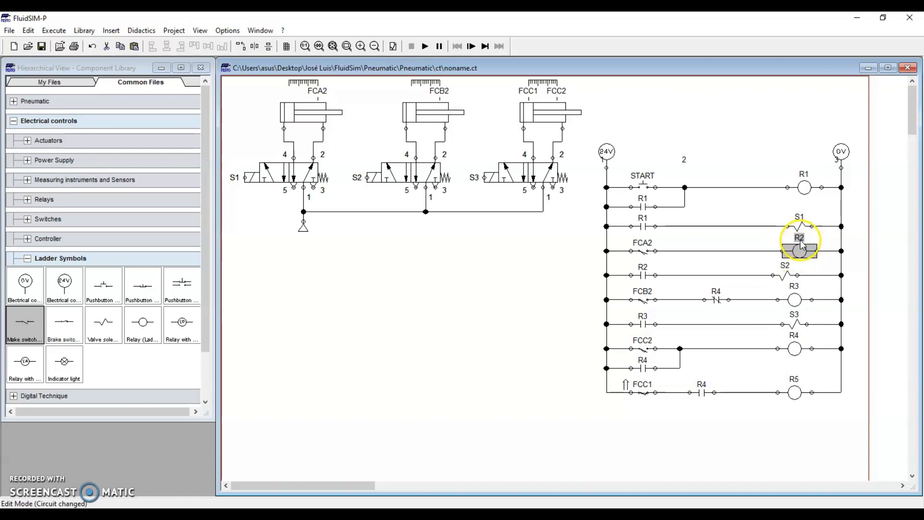
# Add a ladder break switch labelled R5 in the free area beside the 24V rail
pyautogui.moveTo(64, 323); pyautogui.dragTo(535, 355)
pyautogui.doubleClick(541, 349)
pyautogui.write('R5')
pyautogui.press('Return')
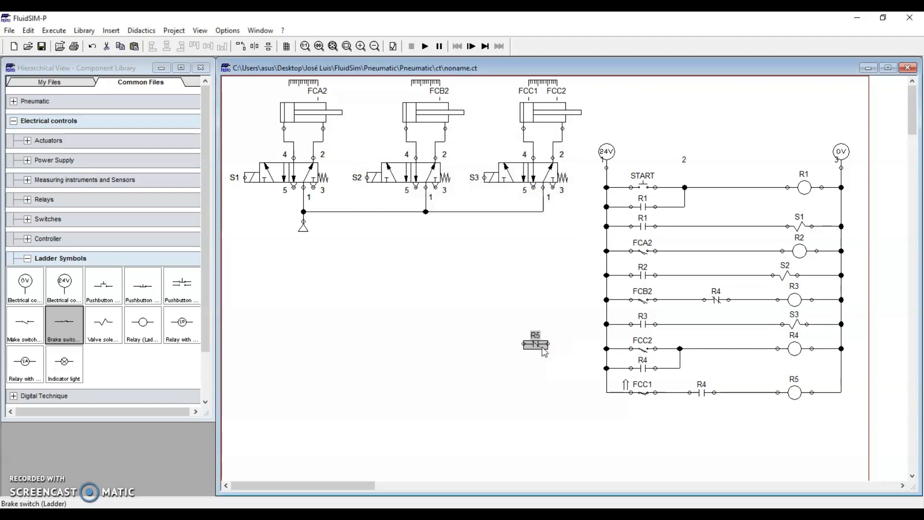
# Replace the line between the FCA2 contact and relay R2 with the R5 break switch, connected in series
pyautogui.click(539, 376)
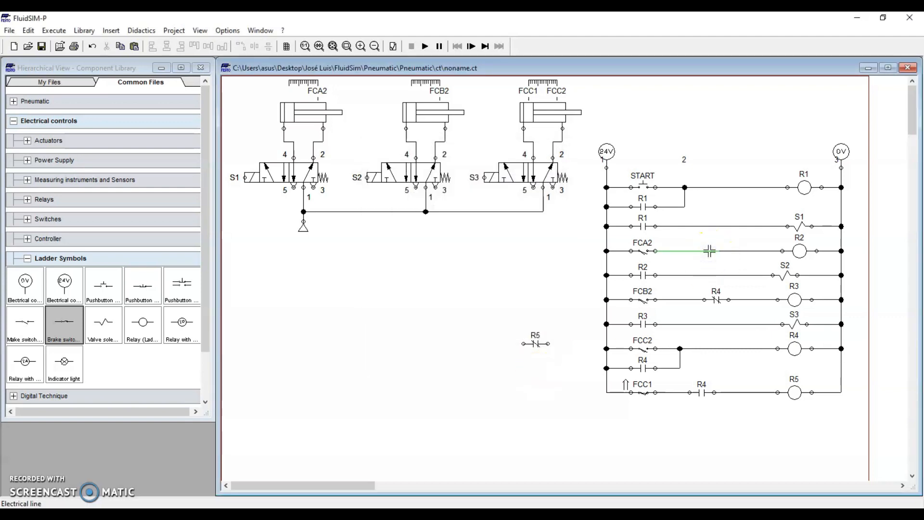
pyautogui.click(710, 251)
pyautogui.press('Delete')
pyautogui.moveTo(535, 344); pyautogui.dragTo(655, 251)
pyautogui.moveTo(781, 251); pyautogui.dragTo(781, 250)
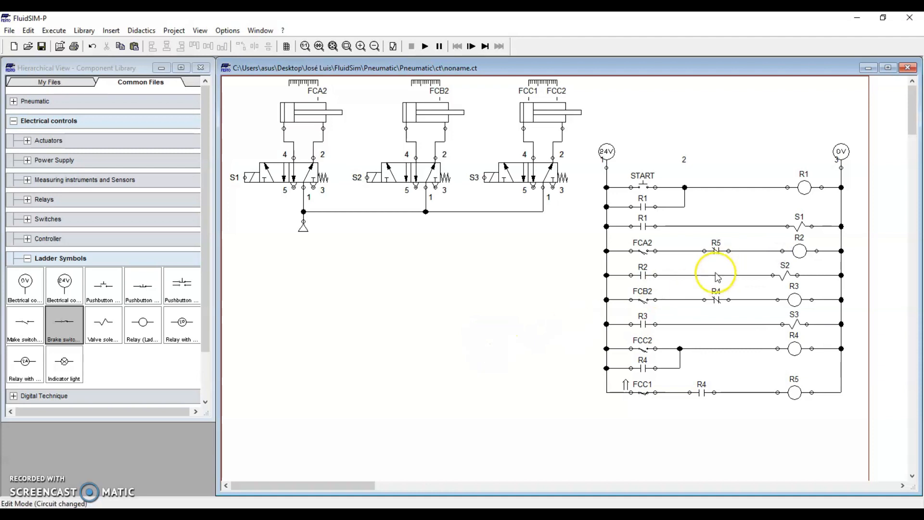
# Trace the second cylinder's retraction logic from FCC1, R4 and relay R5 through the R5 break contact and relay R2 to solenoid S2
pyautogui.click(553, 113)
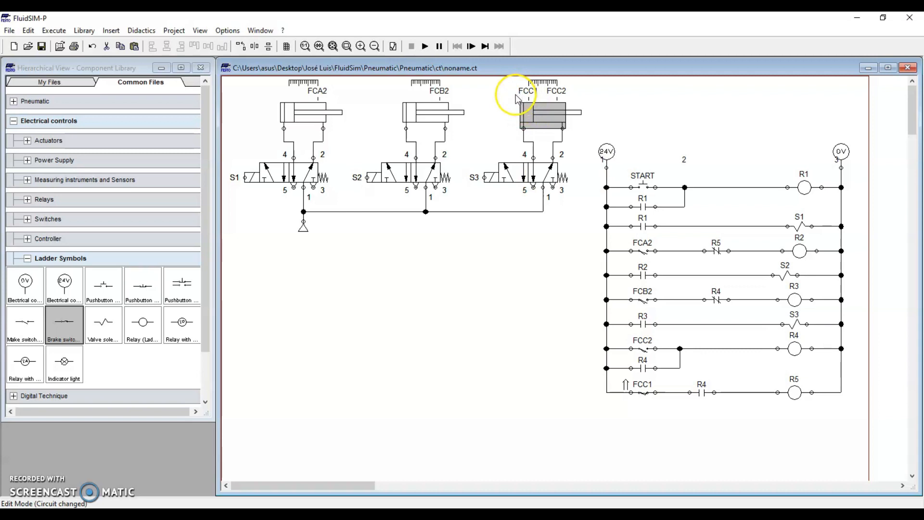
pyautogui.click(644, 393)
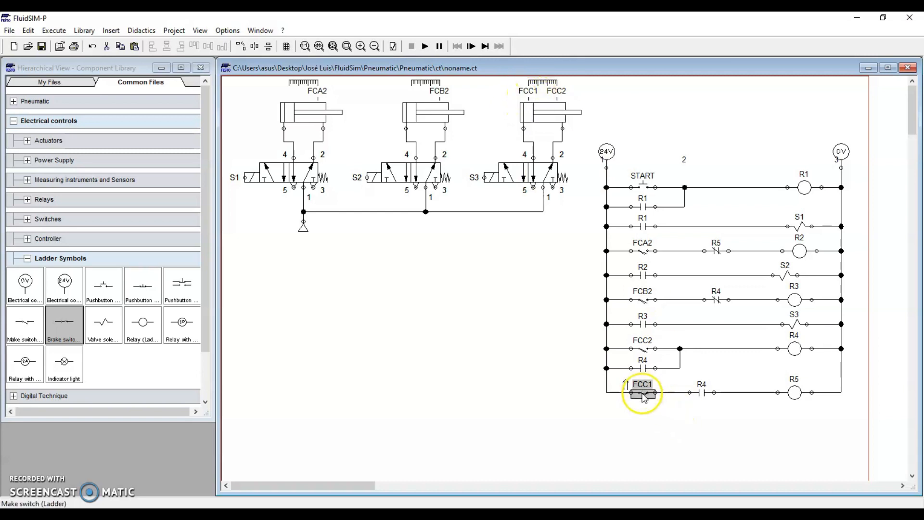
pyautogui.click(702, 392)
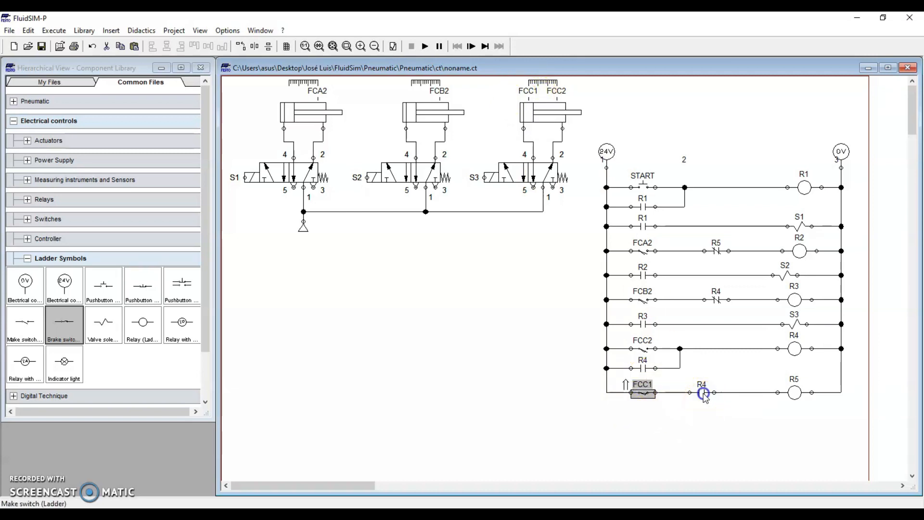
pyautogui.click(796, 349)
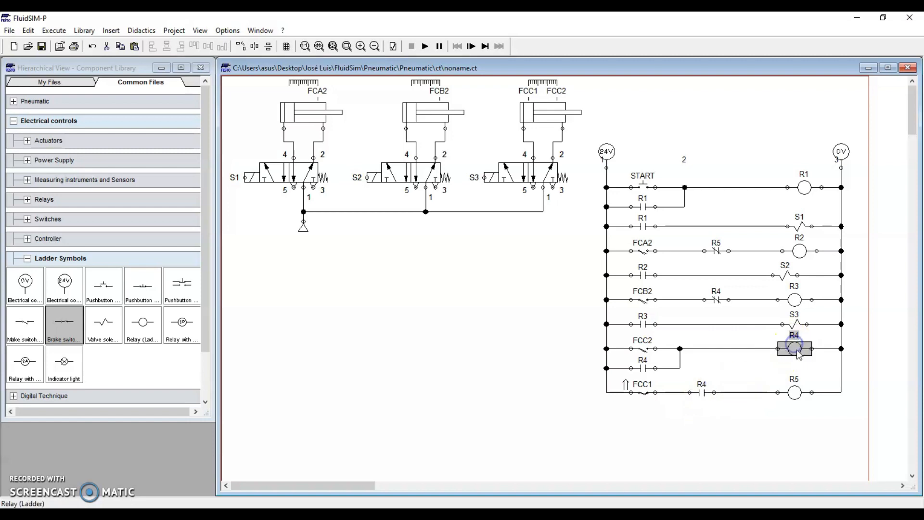
pyautogui.click(795, 394)
pyautogui.click(803, 388)
pyautogui.click(795, 393)
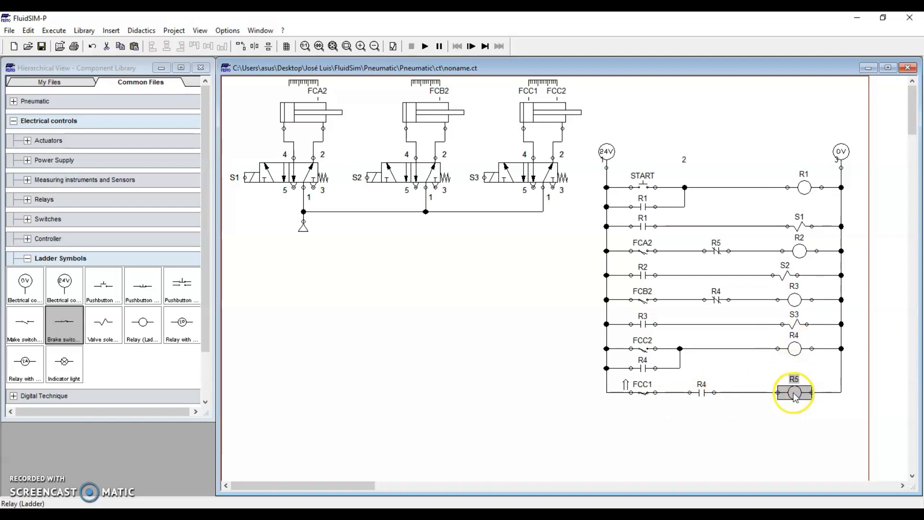
pyautogui.click(717, 251)
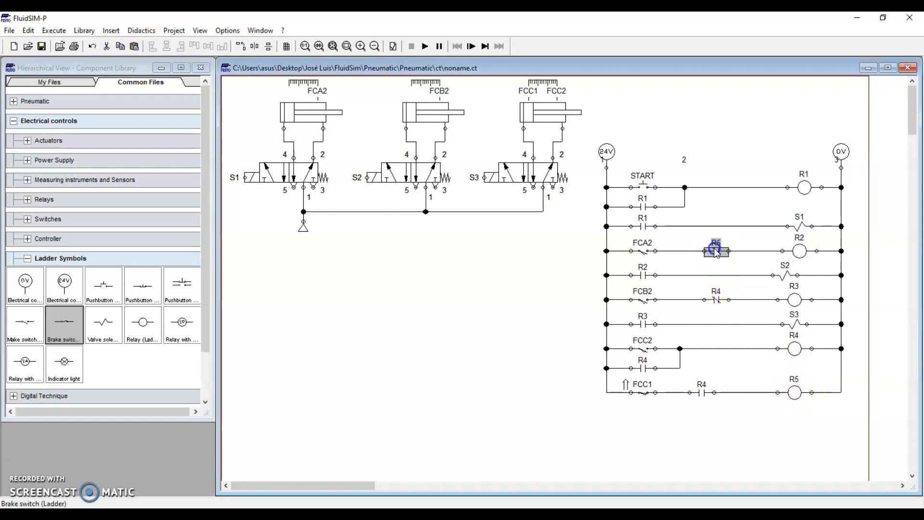
pyautogui.click(800, 250)
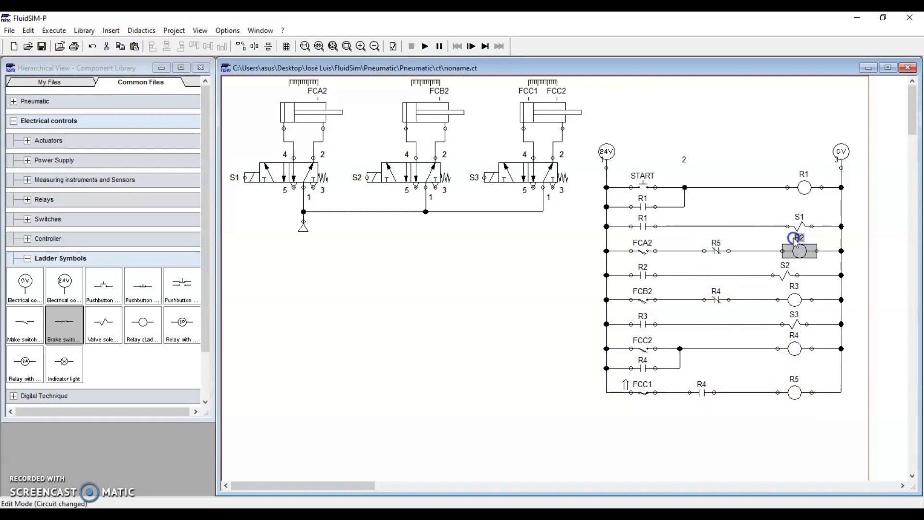
pyautogui.click(644, 275)
pyautogui.click(784, 274)
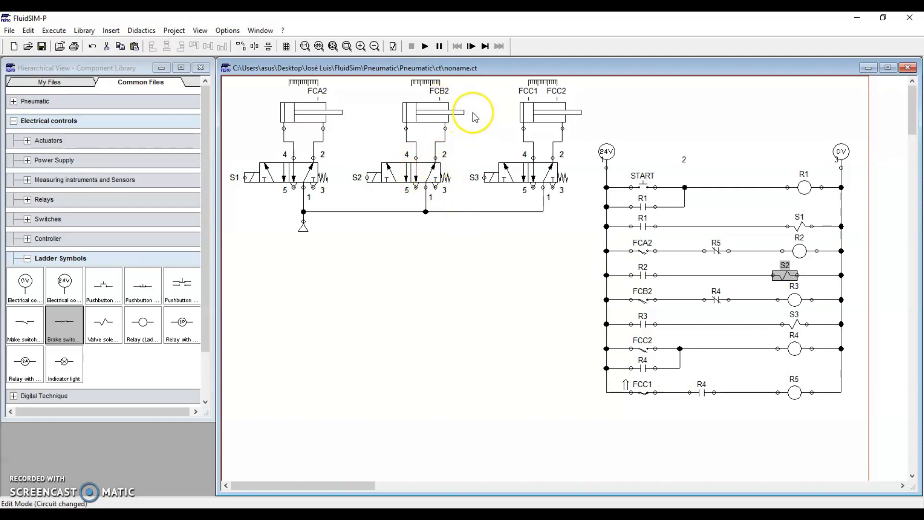
pyautogui.click(414, 115)
pyautogui.click(453, 278)
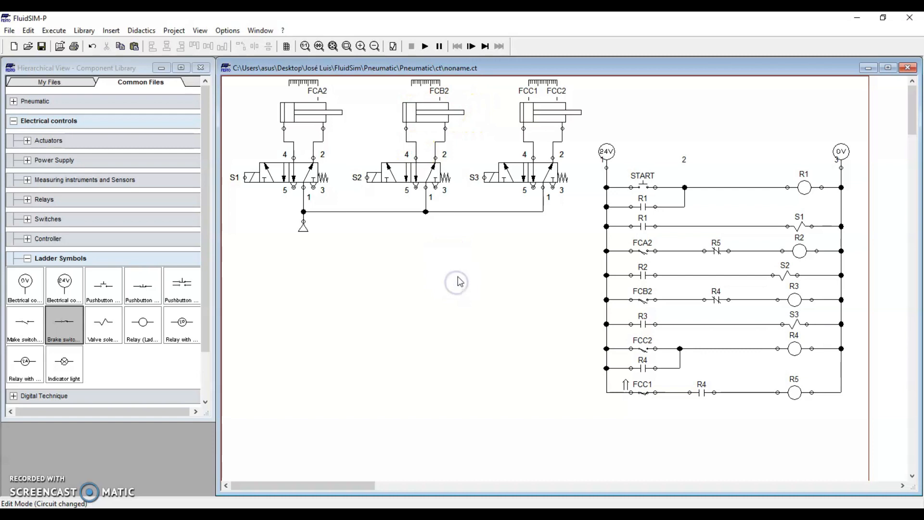
# Simulate the circuit by actuating START, watch the cylinder sequence, and stop the simulation
pyautogui.click(443, 47)
pyautogui.click(425, 46)
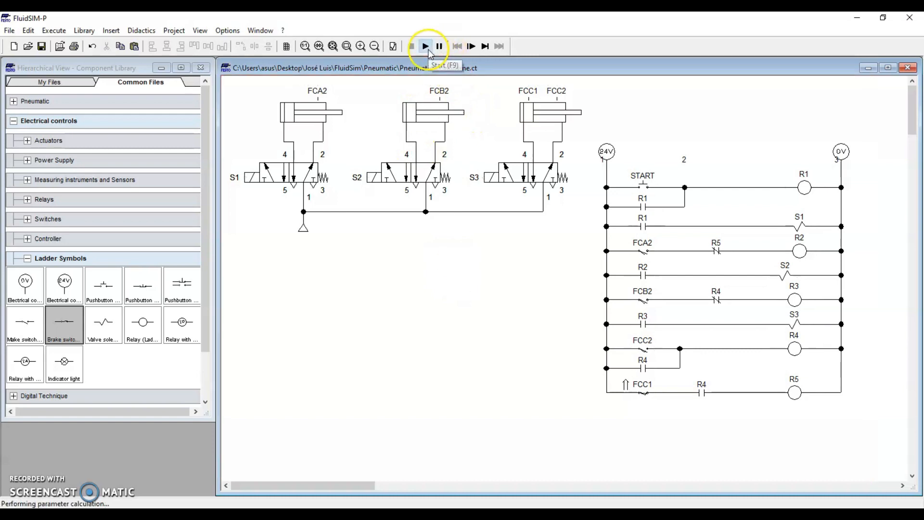
pyautogui.click(641, 182)
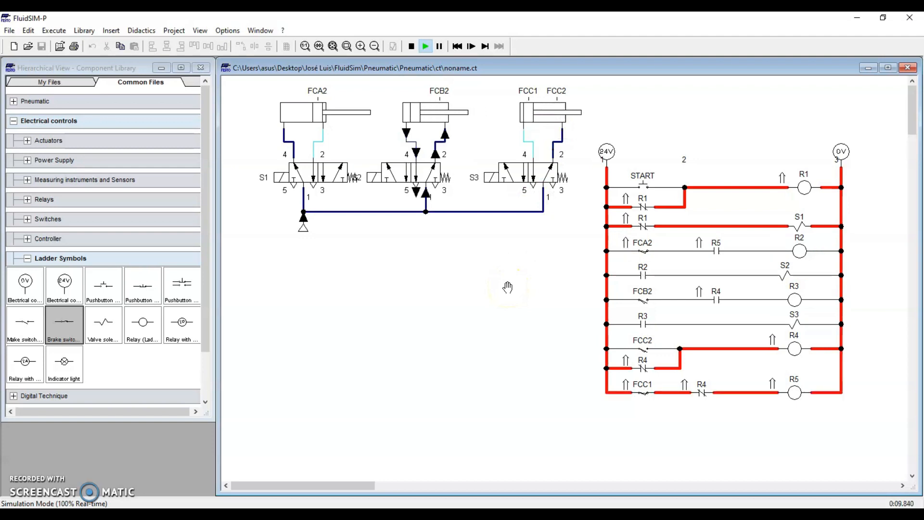
pyautogui.click(412, 47)
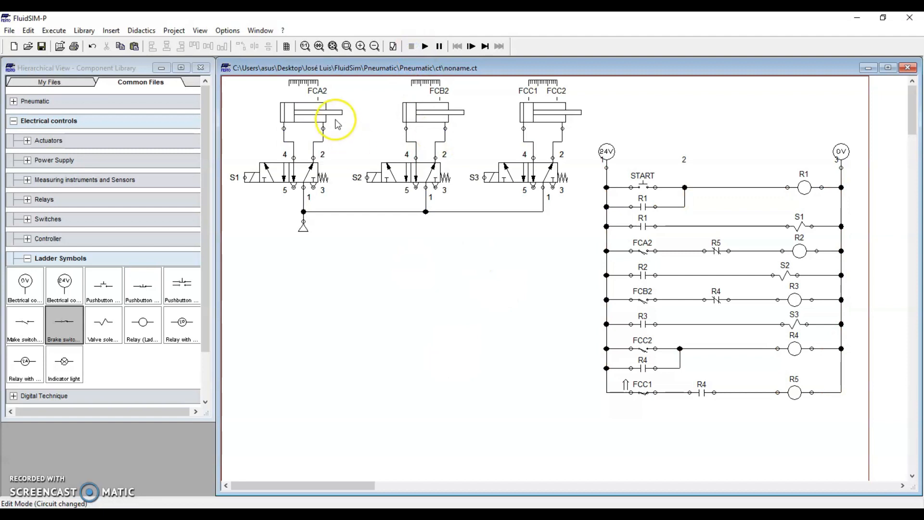
pyautogui.click(431, 336)
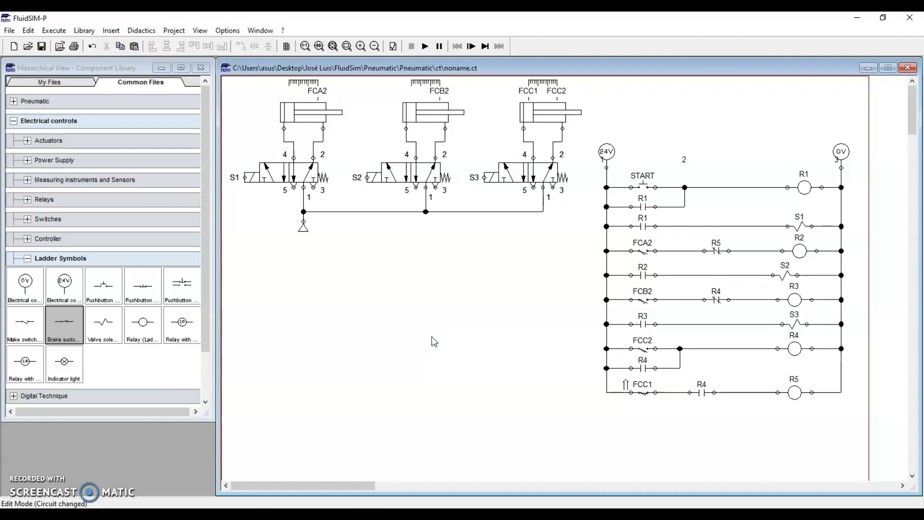
# Add an actuating label FCB1 at position 0 mm to the second cylinder
pyautogui.moveTo(431, 116)
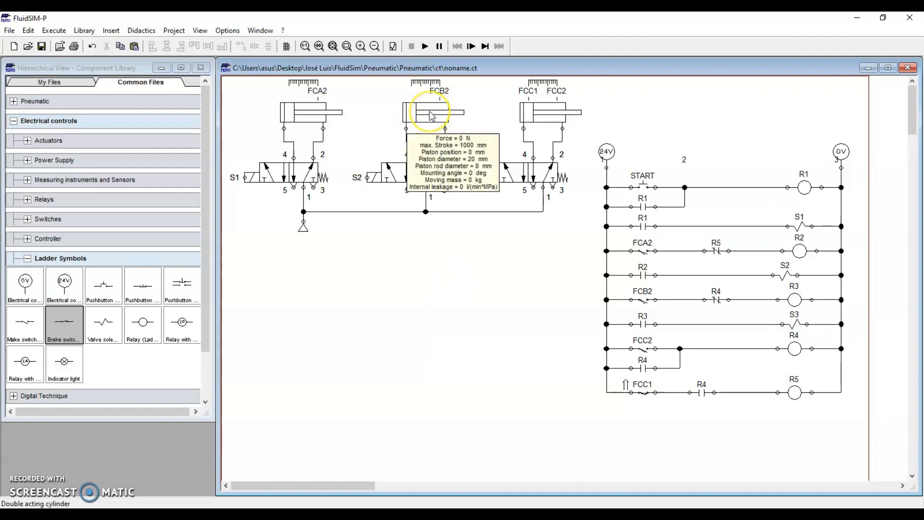
pyautogui.doubleClick(431, 115)
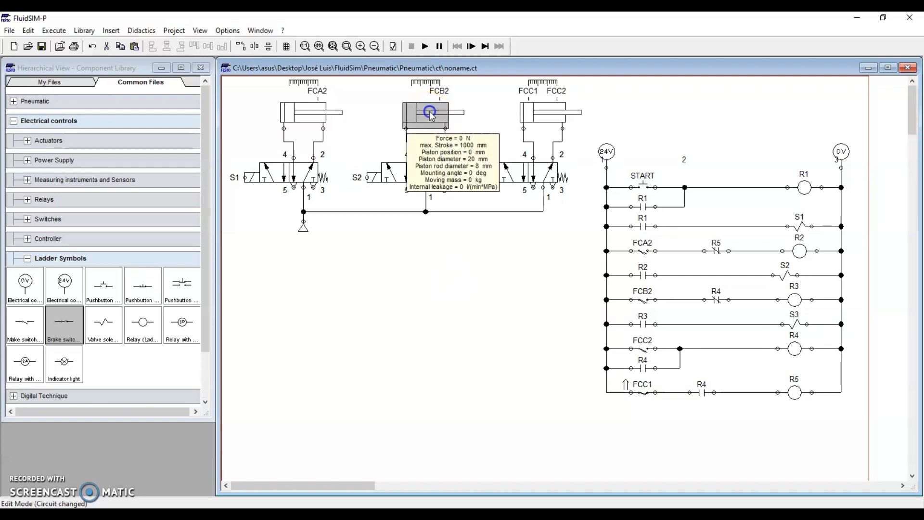
pyautogui.click(382, 212)
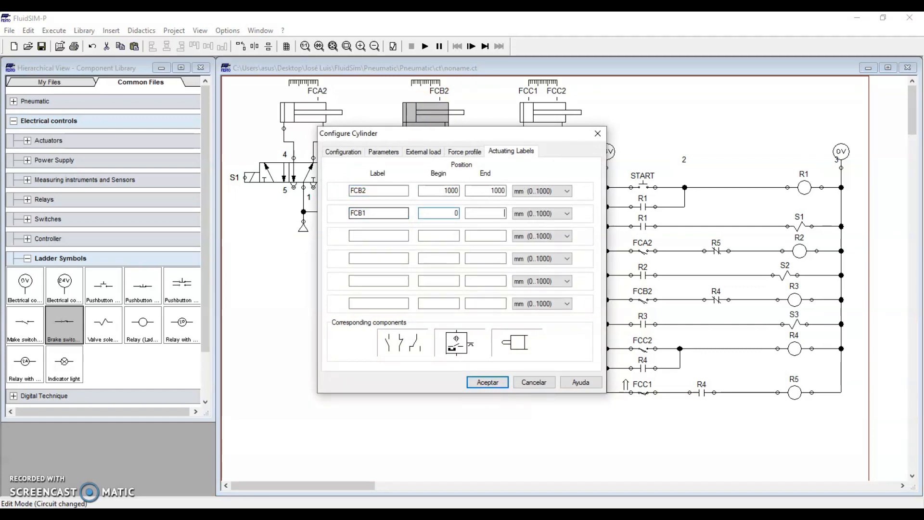
pyautogui.press('Return')
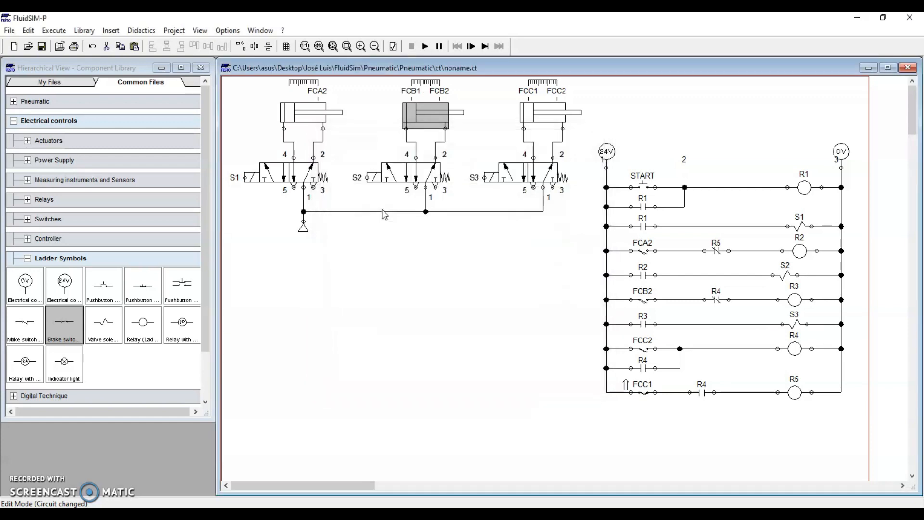
# Add a ladder make switch labelled FCB1 below the FCC1 contact
pyautogui.moveTo(35, 326); pyautogui.dragTo(646, 419)
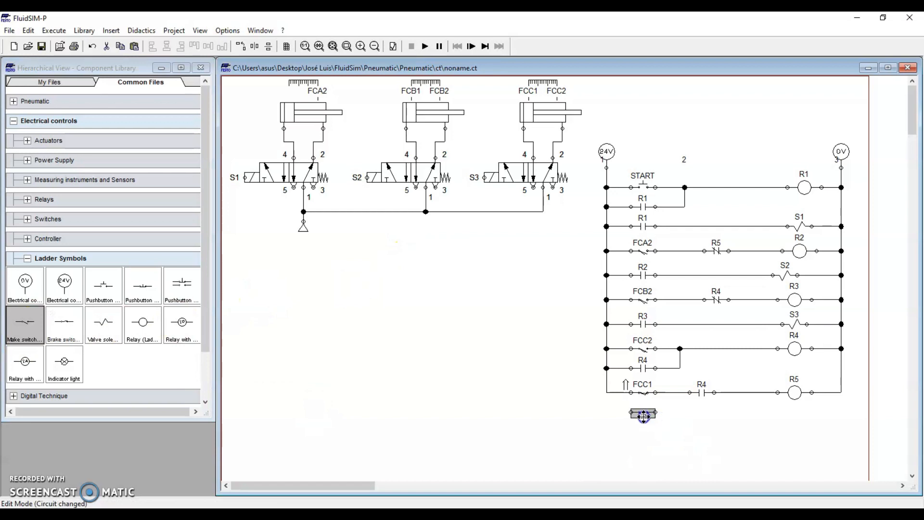
pyautogui.doubleClick(644, 417)
pyautogui.write('FCB1')
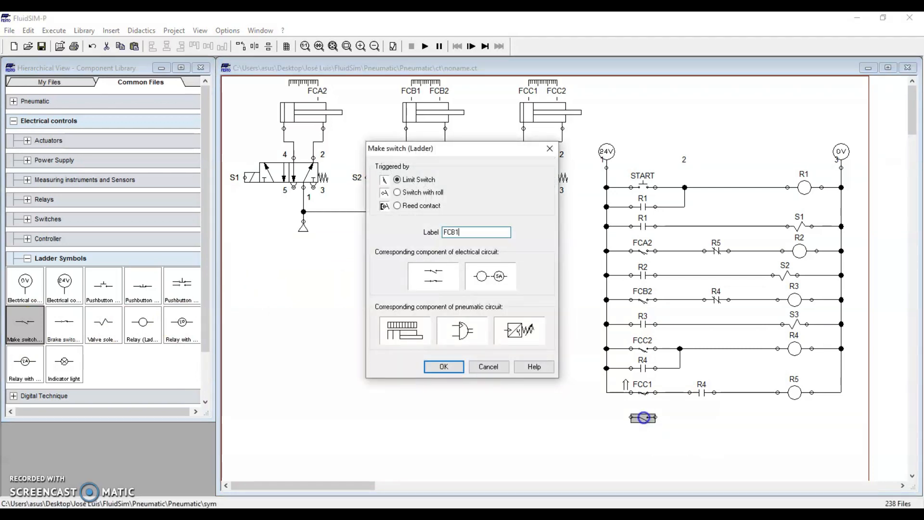
pyautogui.press('Return')
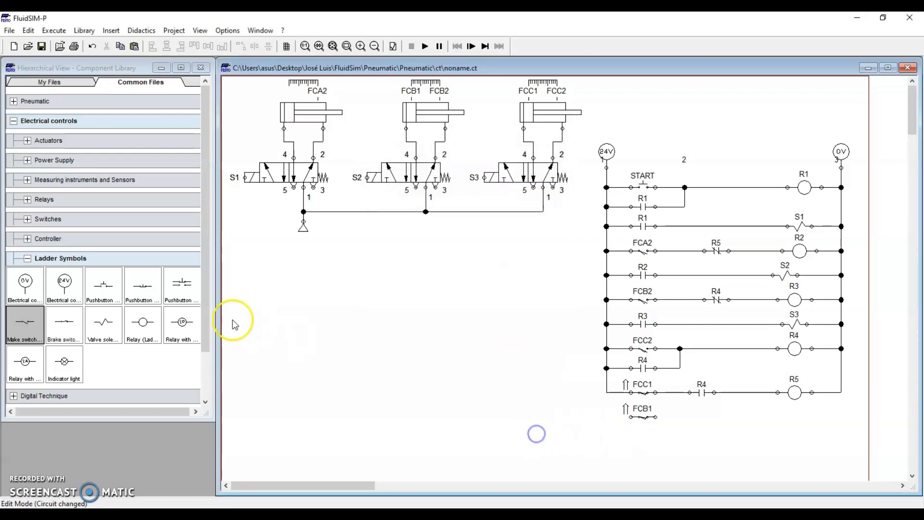
# Add a ladder relay labelled R6 below relay R5, and shift it and the FCB1 contact slightly downward
pyautogui.click(163, 325)
pyautogui.moveTo(163, 325); pyautogui.dragTo(795, 419)
pyautogui.doubleClick(797, 420)
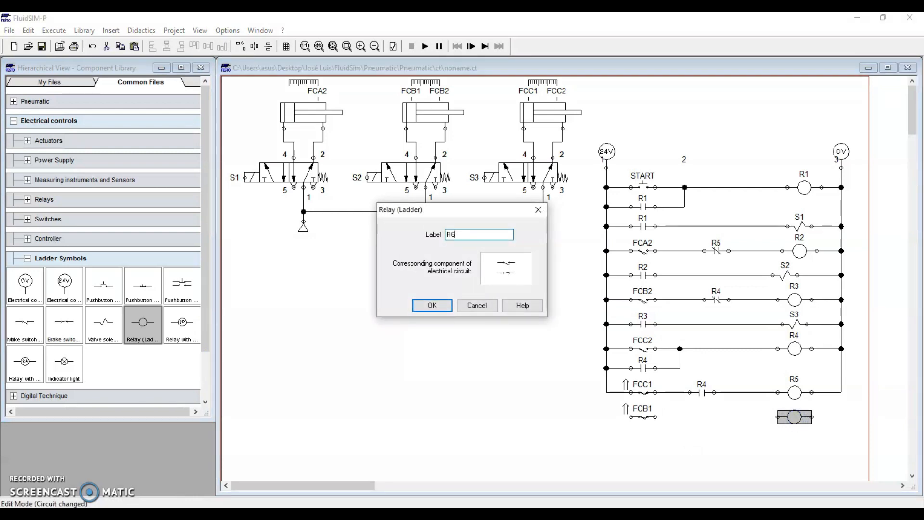
pyautogui.press('Return')
pyautogui.moveTo(606, 411); pyautogui.dragTo(813, 467)
pyautogui.press('Down')
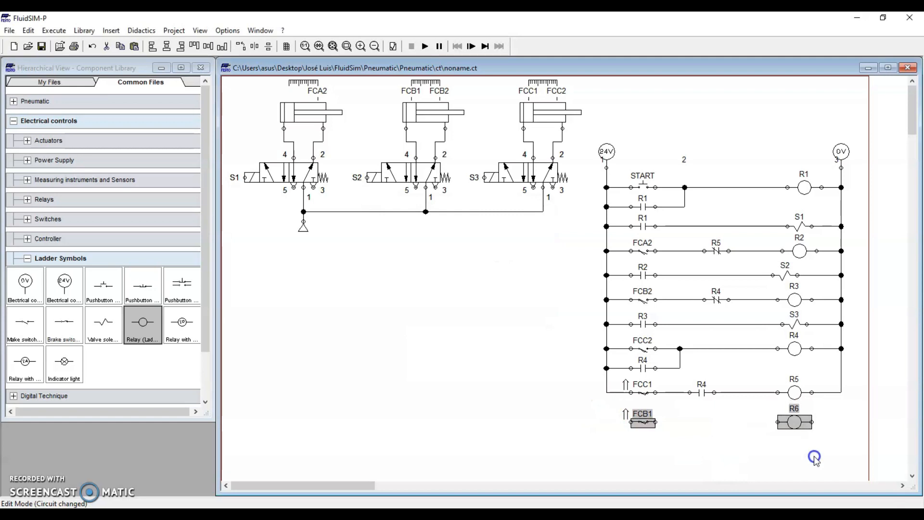
pyautogui.click(814, 459)
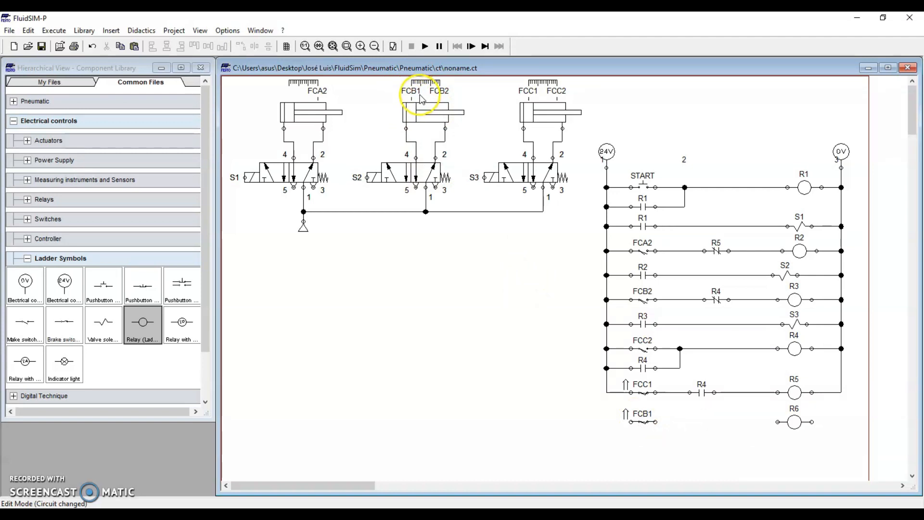
# Add a ladder make switch labelled R5 between the FCB1 contact and relay R6
pyautogui.moveTo(27, 327); pyautogui.dragTo(702, 418)
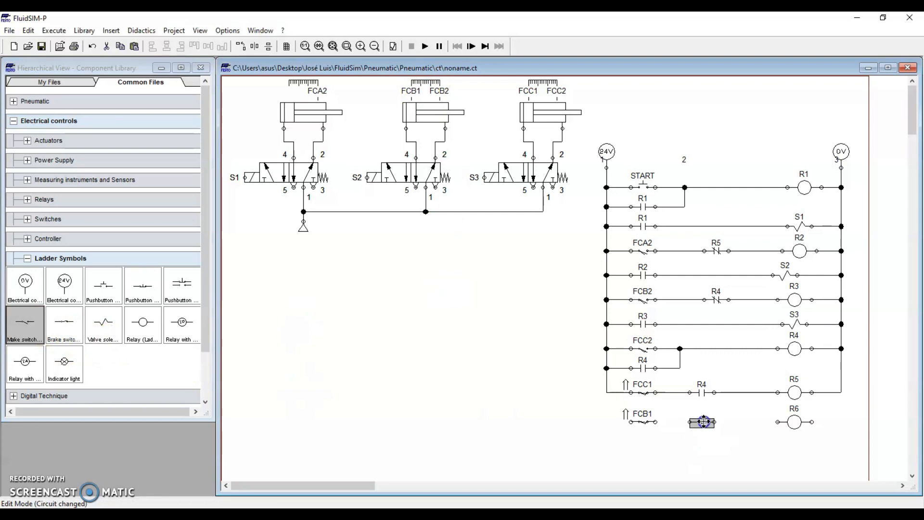
pyautogui.click(703, 422)
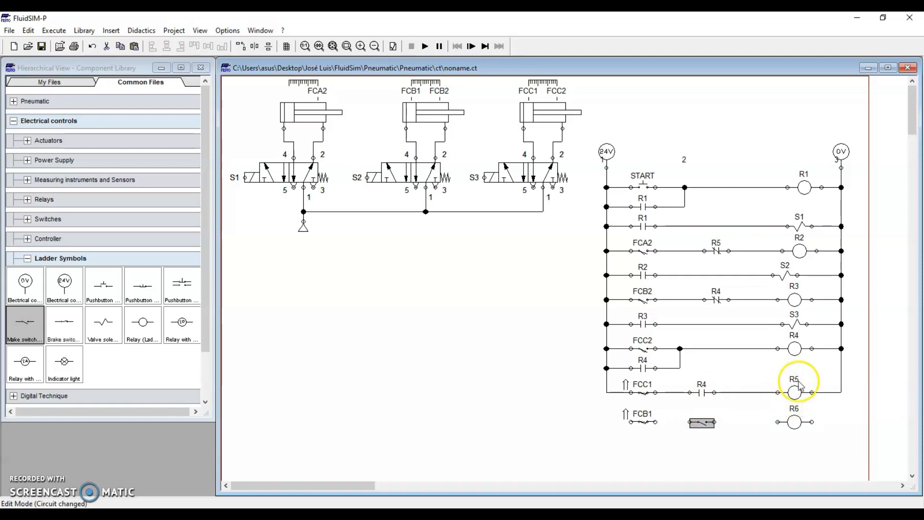
pyautogui.doubleClick(695, 430)
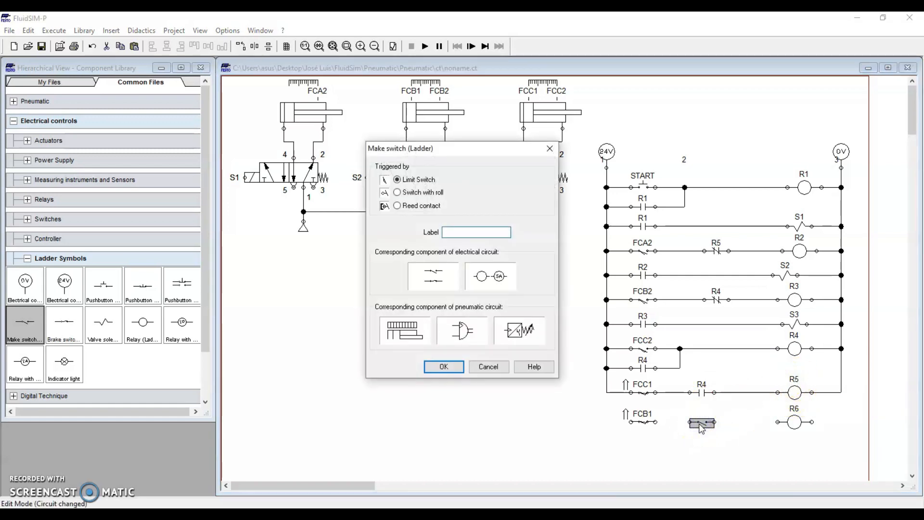
pyautogui.press('Return')
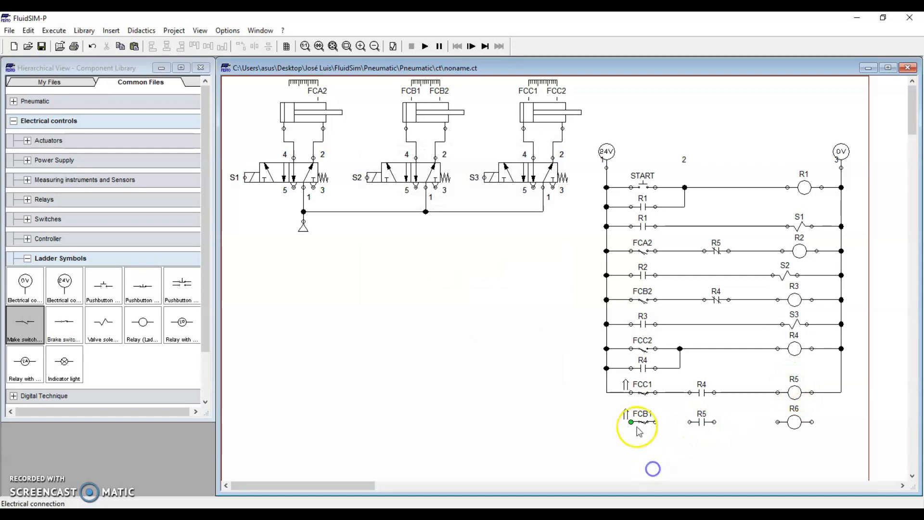
# Wire FCB1, the R5 make contact and relay R6 in series between the 24V and 0V rails
pyautogui.moveTo(630, 422); pyautogui.dragTo(606, 392)
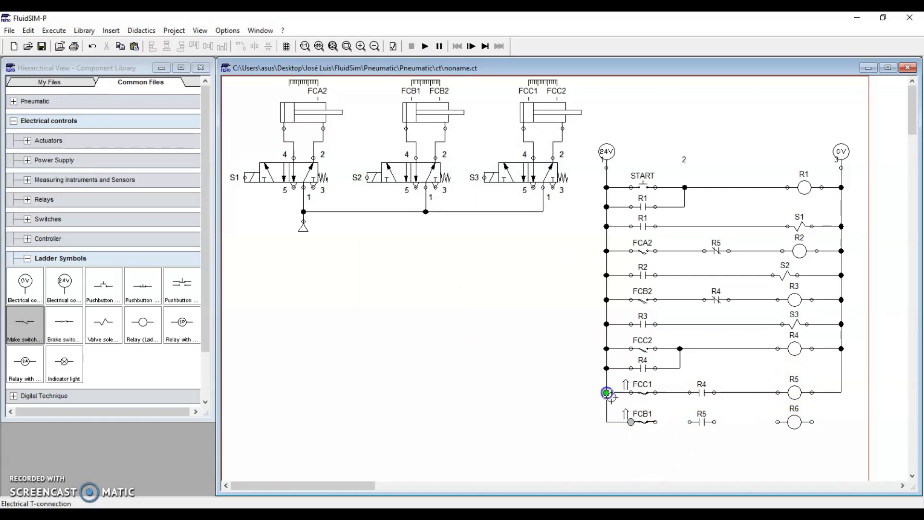
pyautogui.moveTo(656, 422); pyautogui.dragTo(689, 421)
pyautogui.moveTo(783, 422); pyautogui.dragTo(842, 393)
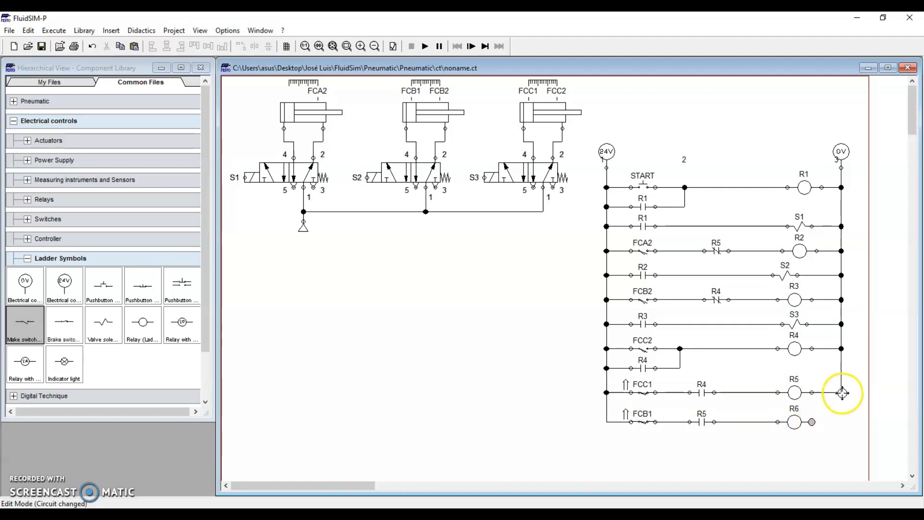
pyautogui.moveTo(813, 422); pyautogui.dragTo(841, 393)
pyautogui.click(336, 266)
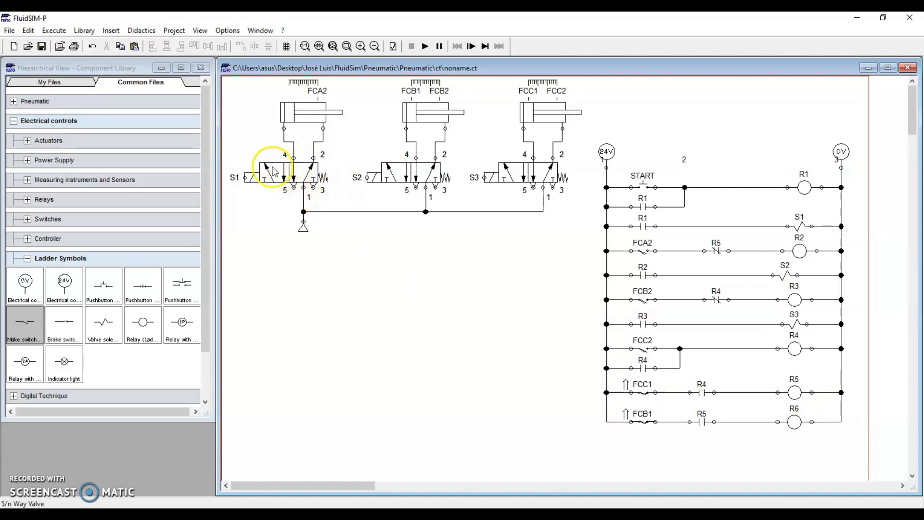
# Trace how the first cylinder's valve solenoid S1 depends on the R1 contact and relay R1
pyautogui.click(230, 181)
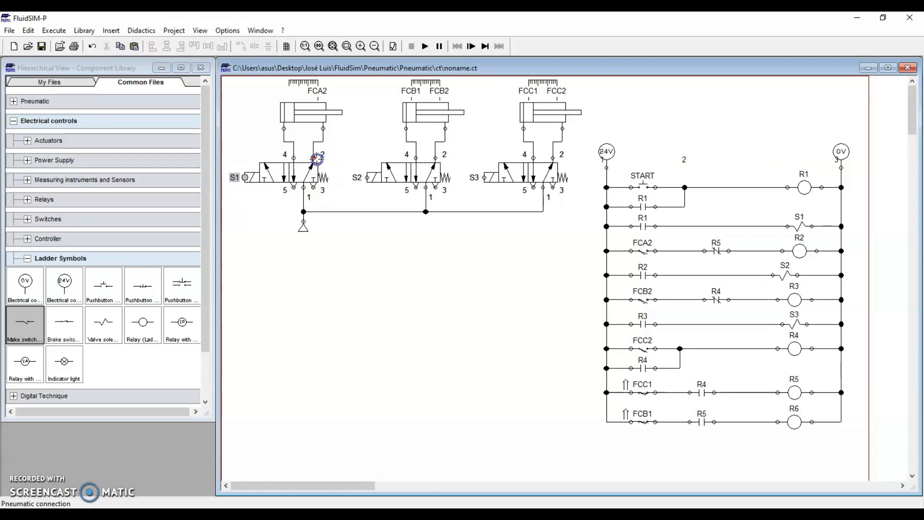
pyautogui.click(803, 227)
pyautogui.click(645, 227)
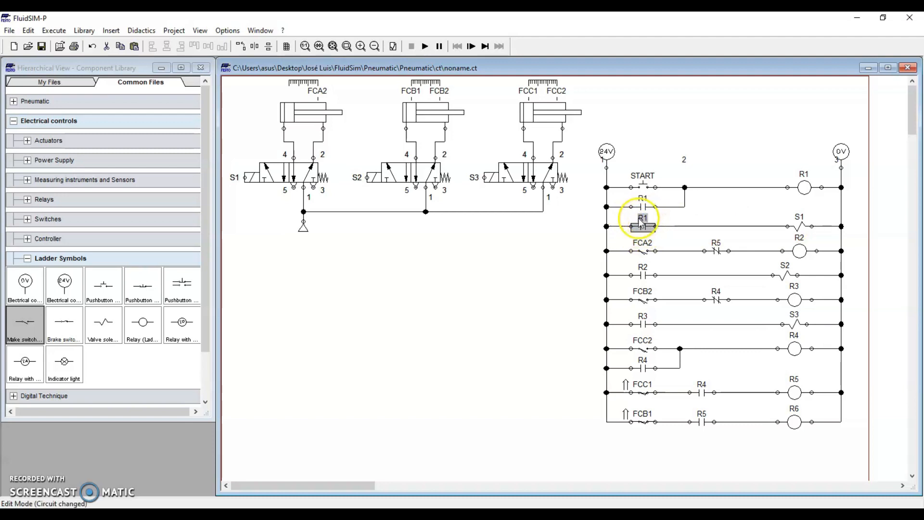
pyautogui.click(806, 188)
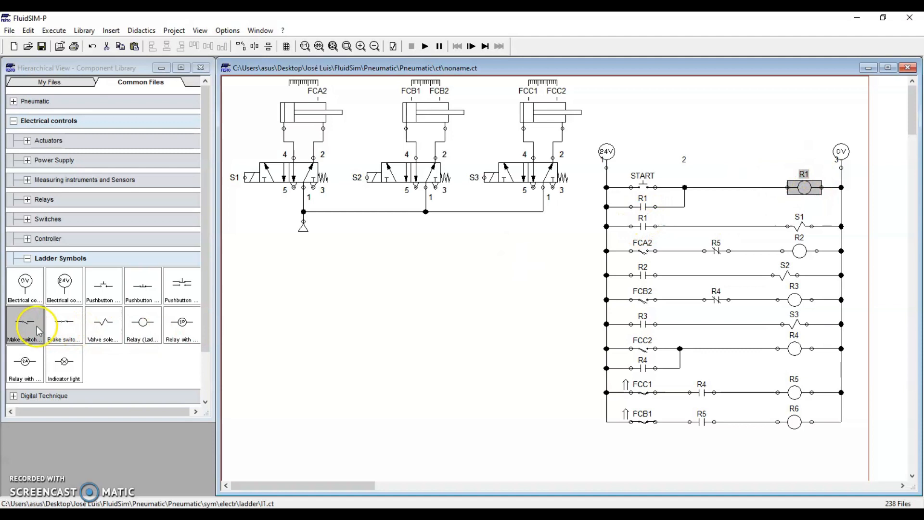
# Add a ladder brake switch labelled R6 and insert it in series between the START branch junction and relay R1
pyautogui.moveTo(65, 323); pyautogui.dragTo(512, 348)
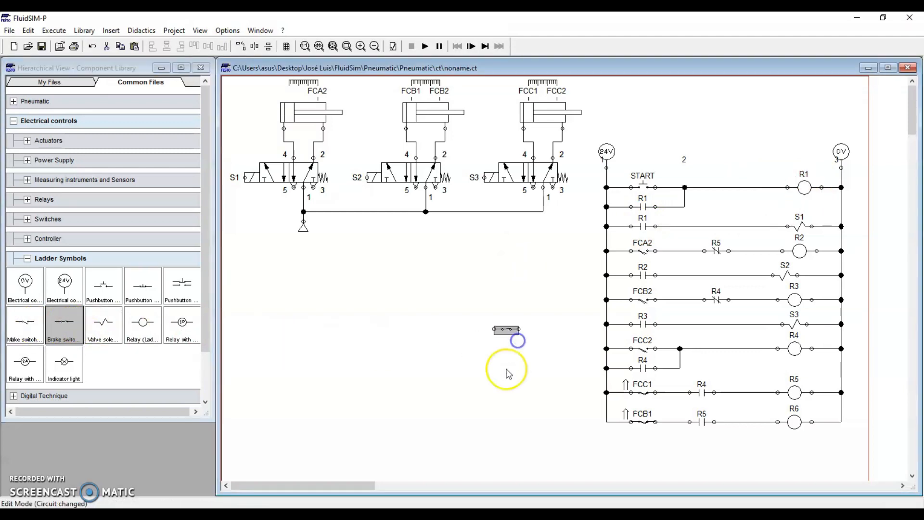
pyautogui.doubleClick(505, 332)
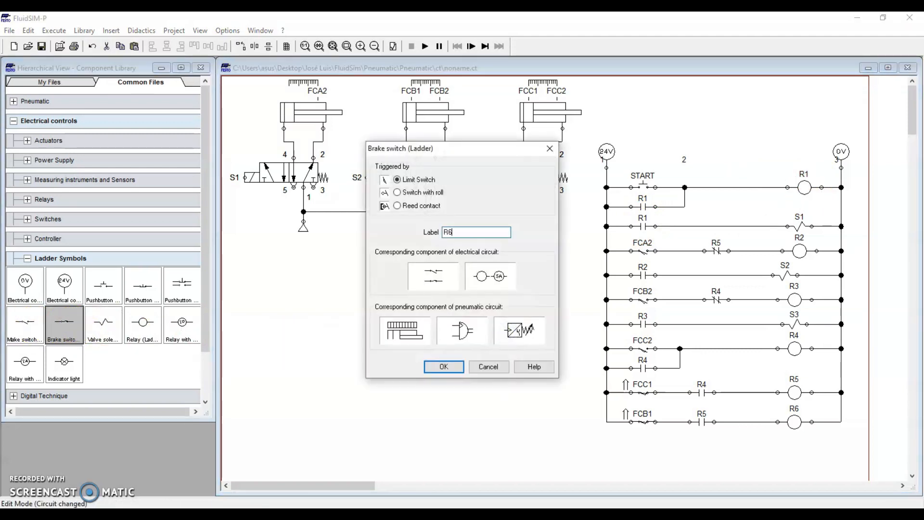
pyautogui.press('Return')
pyautogui.click(511, 313)
pyautogui.click(739, 187)
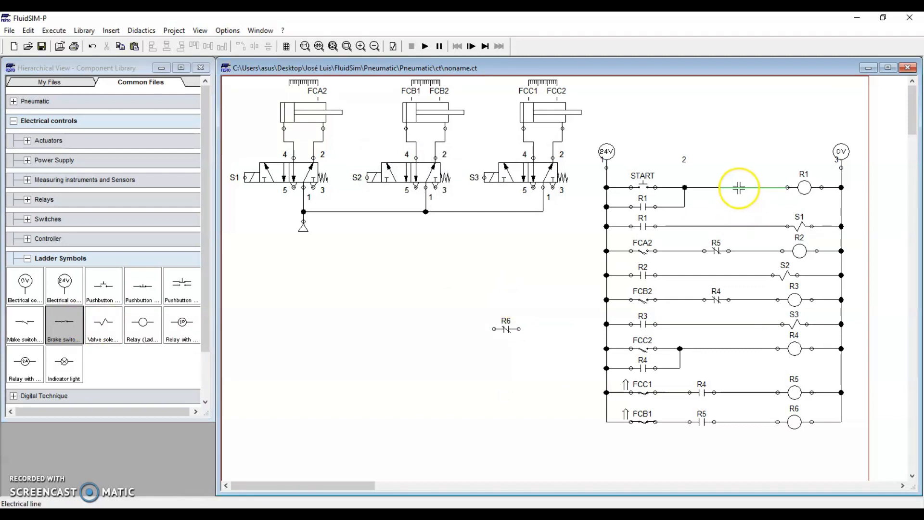
pyautogui.press('Delete')
pyautogui.moveTo(515, 329); pyautogui.dragTo(786, 190)
pyautogui.click(729, 207)
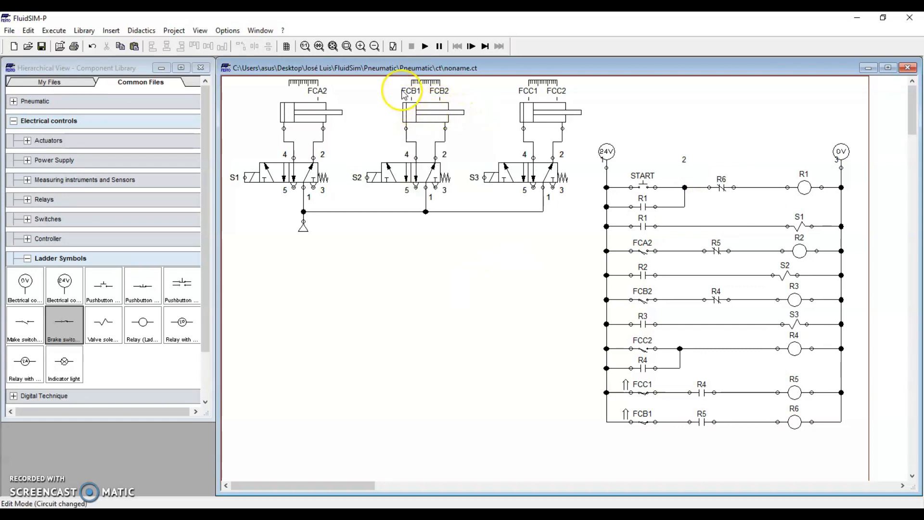
# Trace how the FCB1 and R5 contacts energise relay R6 and how its break contact controls relay R1
pyautogui.click(638, 430)
pyautogui.click(646, 424)
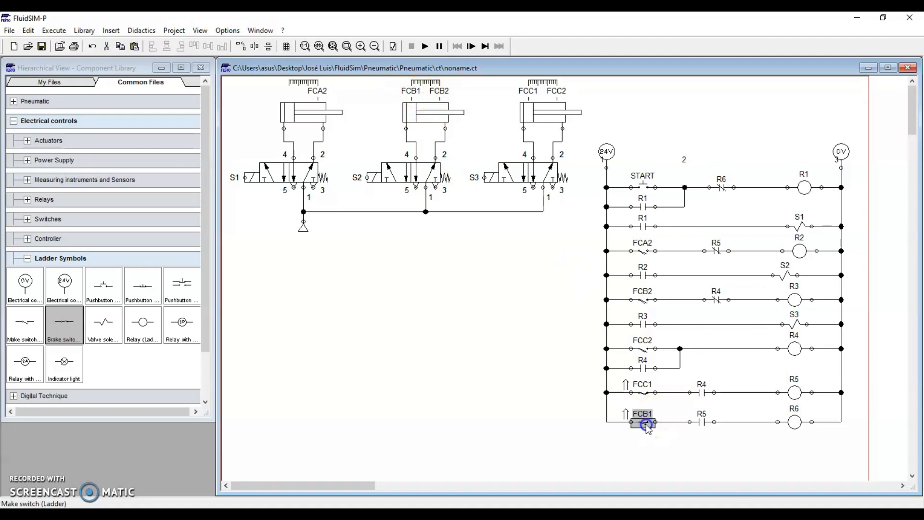
pyautogui.click(699, 423)
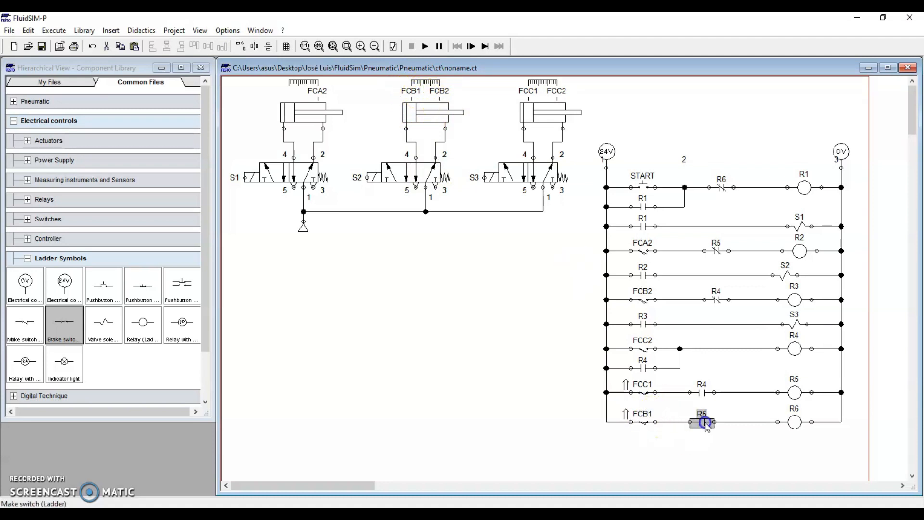
pyautogui.click(794, 393)
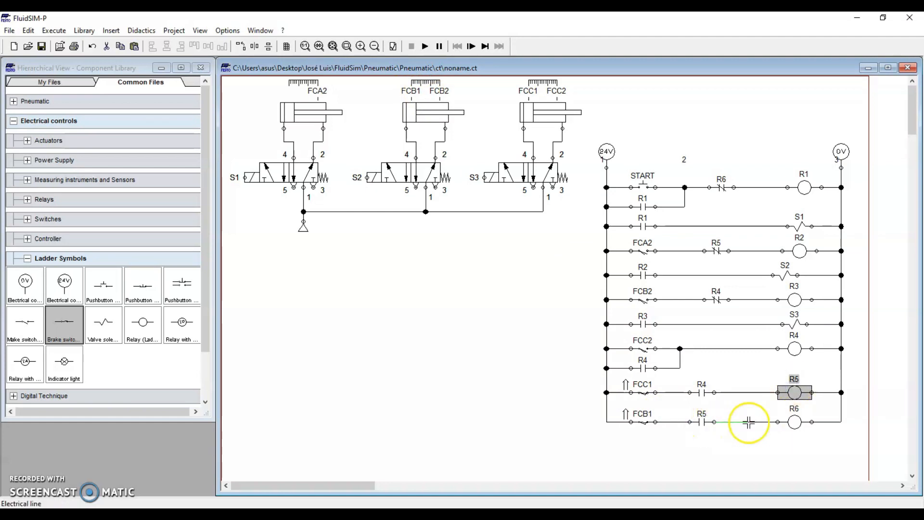
pyautogui.click(794, 422)
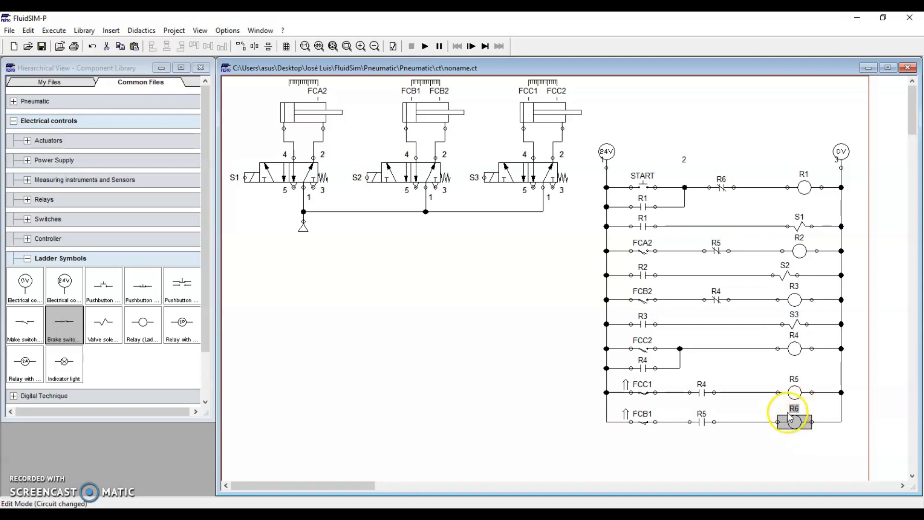
pyautogui.click(720, 187)
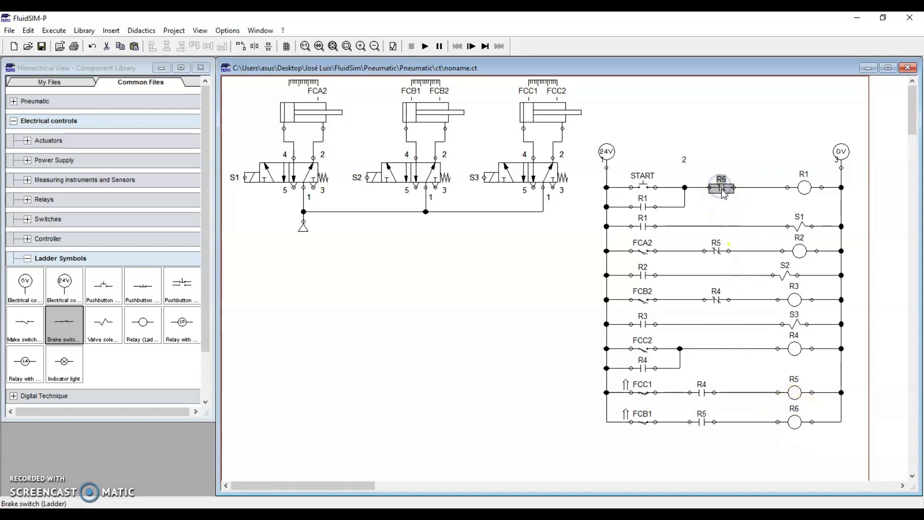
pyautogui.click(804, 188)
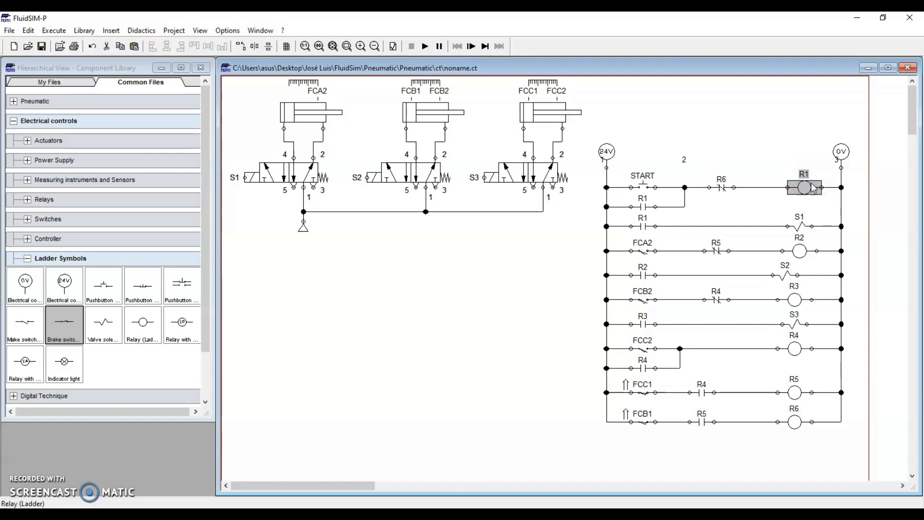
# Trace how the R1 contacts control valve solenoid S1 and the first cylinder
pyautogui.click(643, 207)
pyautogui.click(644, 226)
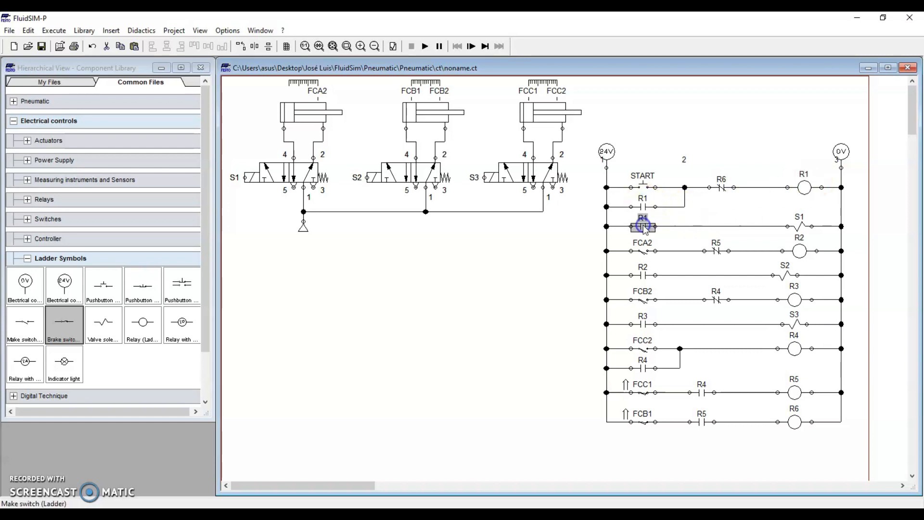
pyautogui.click(686, 215)
pyautogui.click(644, 226)
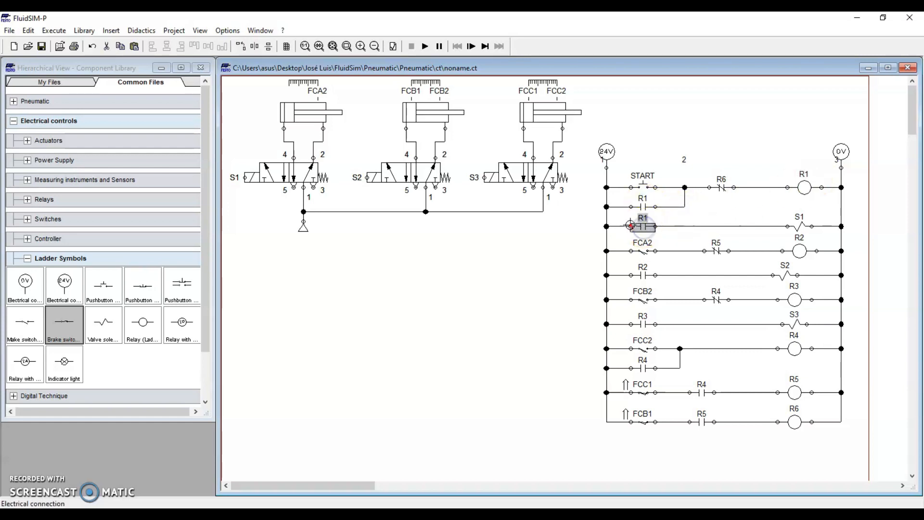
pyautogui.click(799, 226)
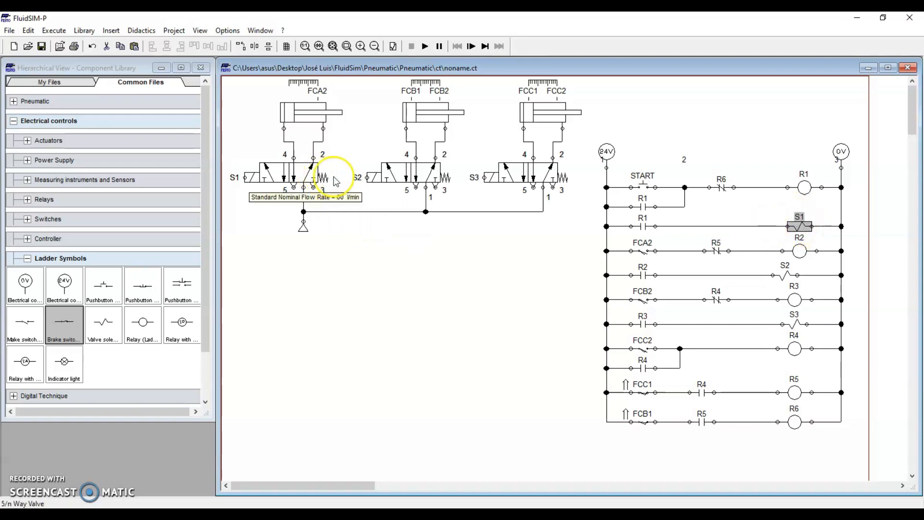
pyautogui.click(311, 123)
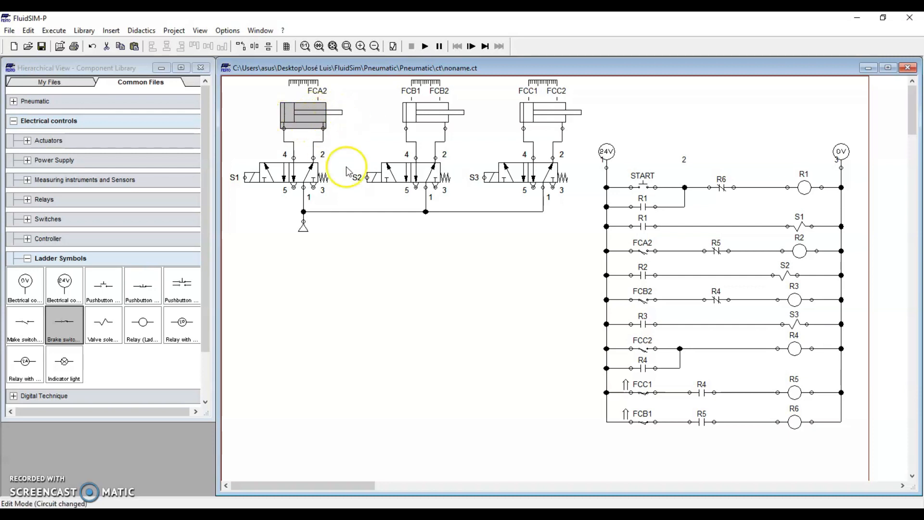
pyautogui.click(378, 261)
# Simulate the circuit twice, actuating START each time to check the extend and retract sequence, and stop each run
pyautogui.click(424, 47)
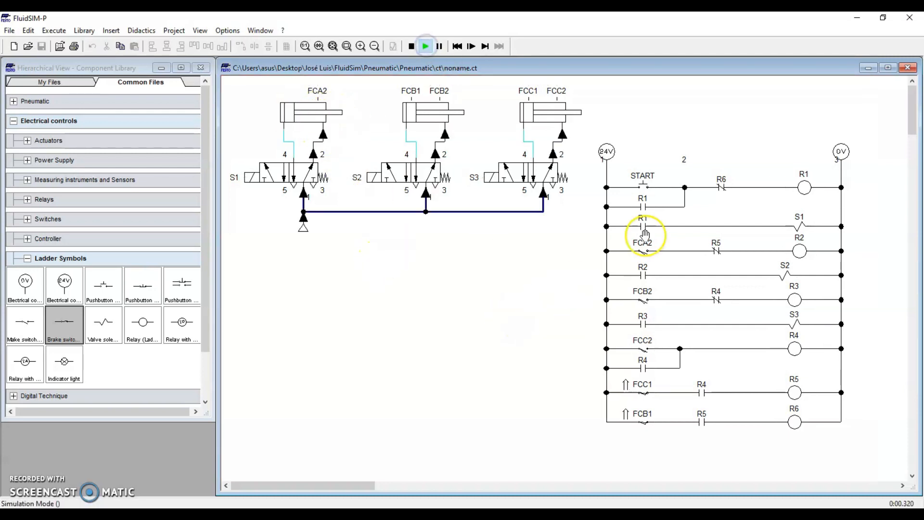
pyautogui.click(645, 185)
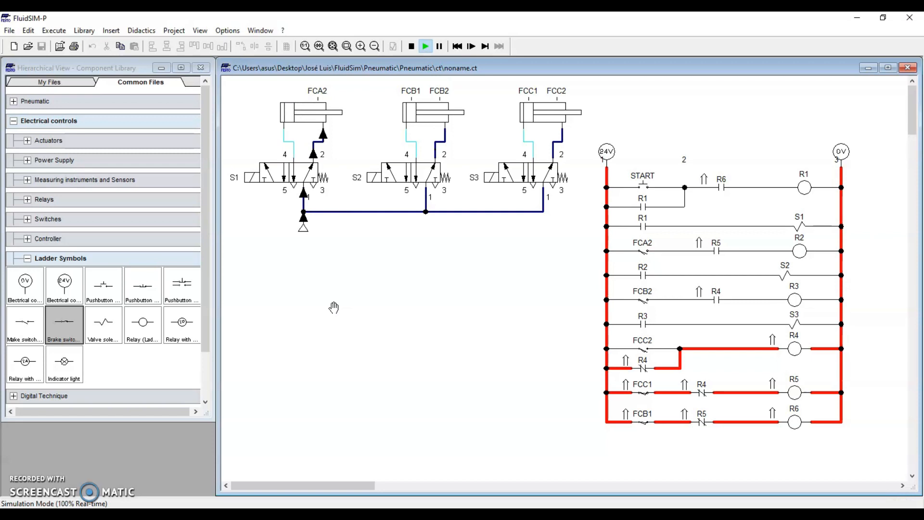
pyautogui.click(411, 45)
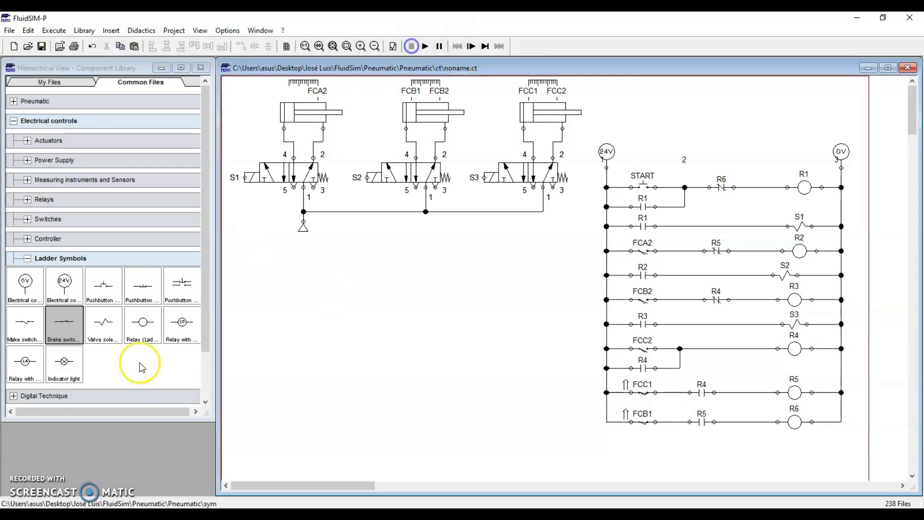
pyautogui.click(426, 46)
pyautogui.click(643, 185)
pyautogui.click(643, 186)
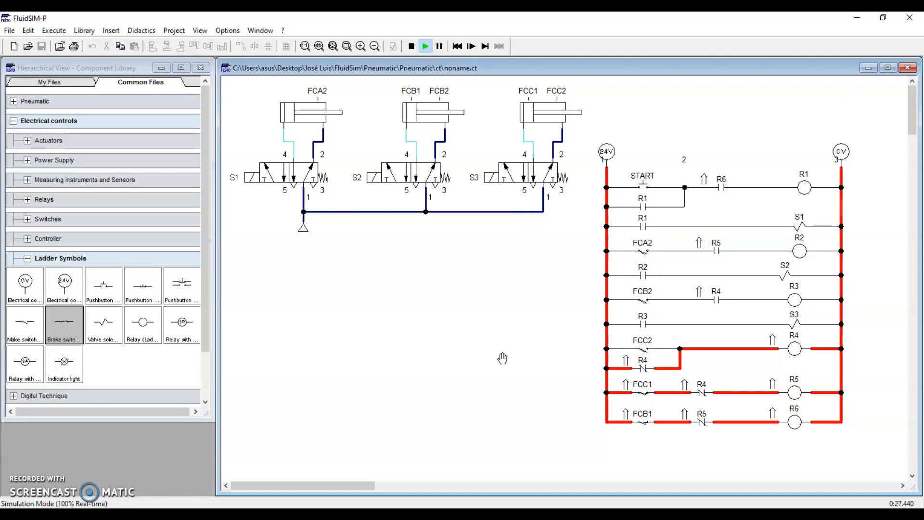
pyautogui.click(411, 46)
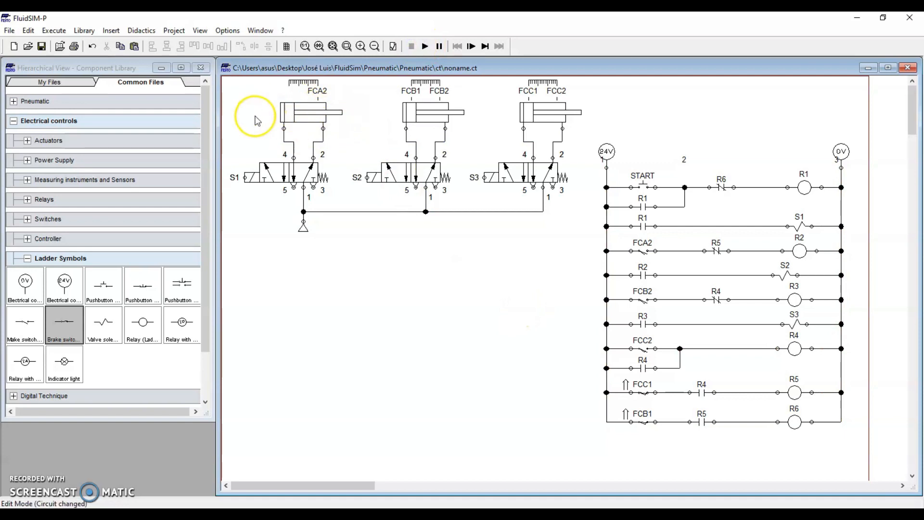
# Add the actuating label FCA1 to the first cylinder, beginning at position 0 mm
pyautogui.doubleClick(313, 107)
pyautogui.click(377, 209)
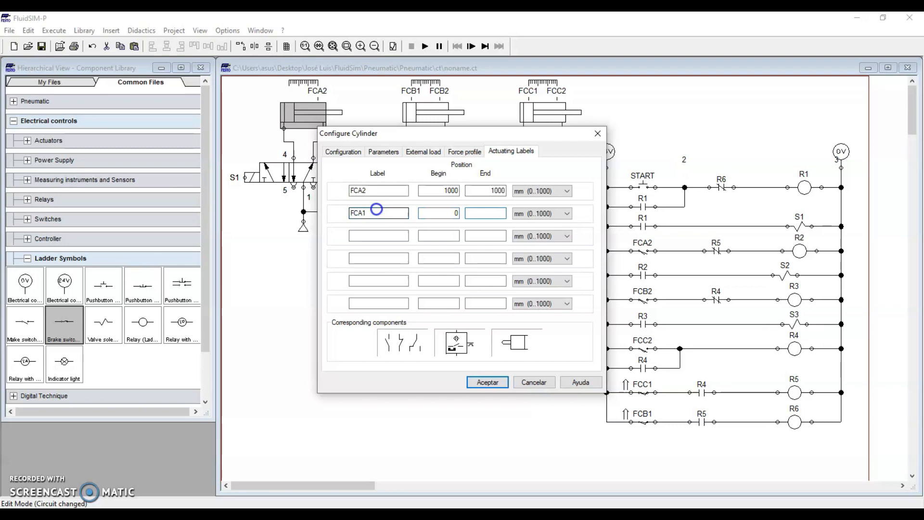
pyautogui.press('Return')
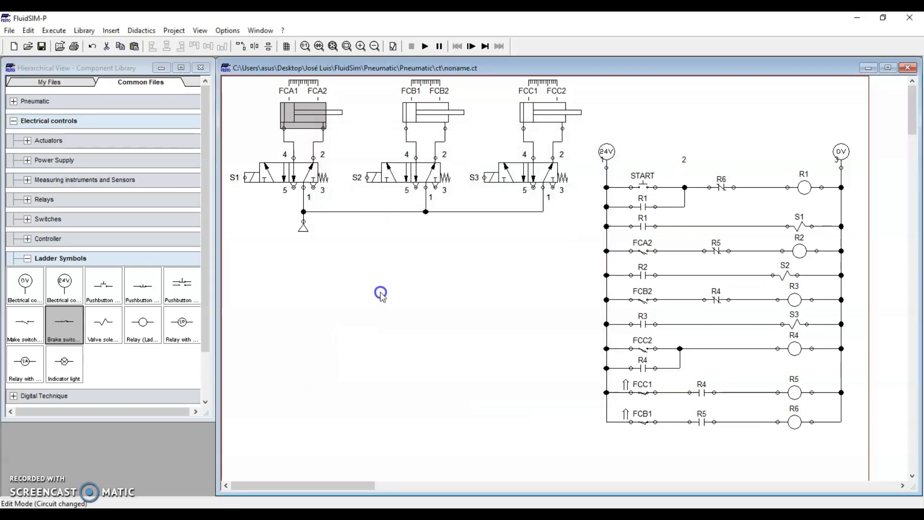
pyautogui.click(381, 295)
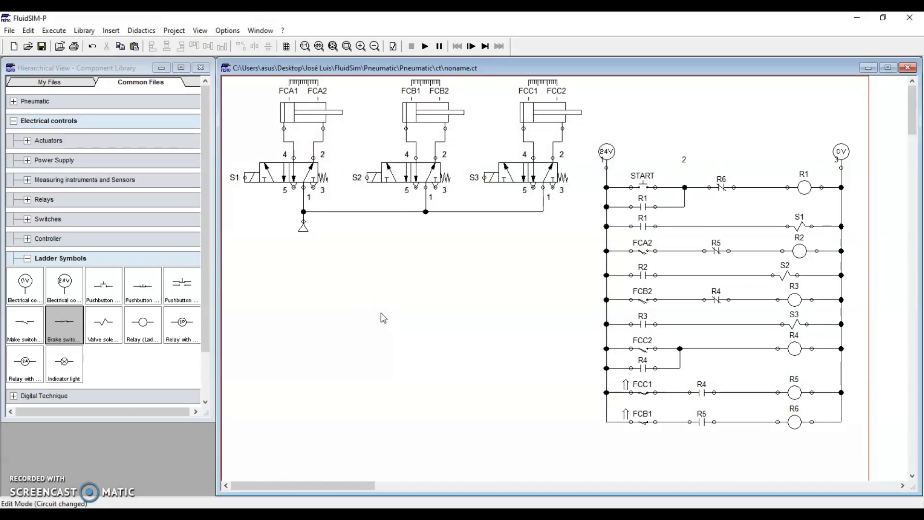
# Add a ladder make switch labelled FCA1 below the FCB1 contact
pyautogui.click(17, 331)
pyautogui.moveTo(39, 324); pyautogui.dragTo(644, 445)
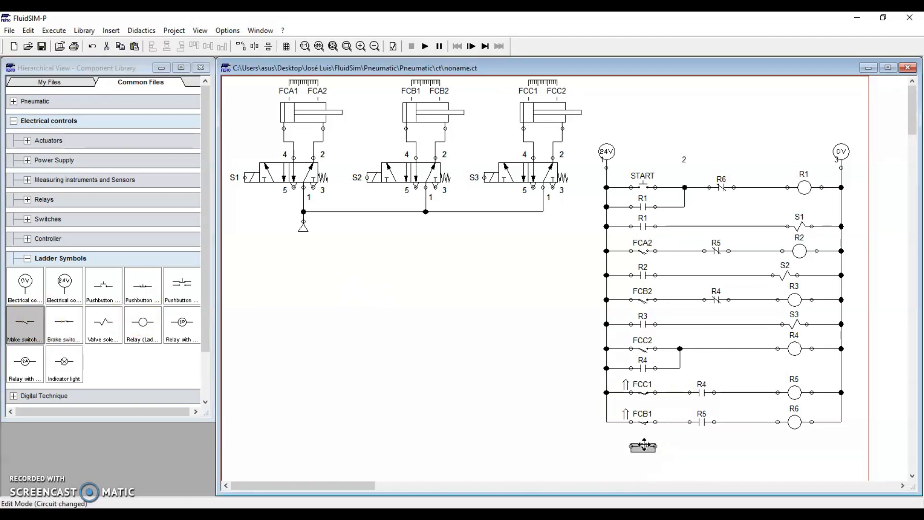
pyautogui.doubleClick(647, 449)
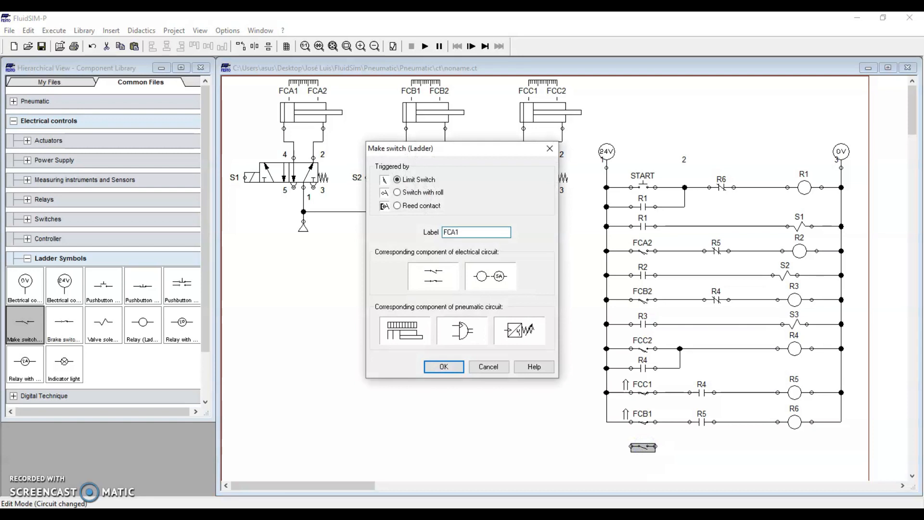
pyautogui.press('Return')
pyautogui.click(540, 428)
# Add a ladder relay labelled R7 below relay R6
pyautogui.moveTo(149, 329); pyautogui.dragTo(796, 447)
pyautogui.doubleClick(797, 447)
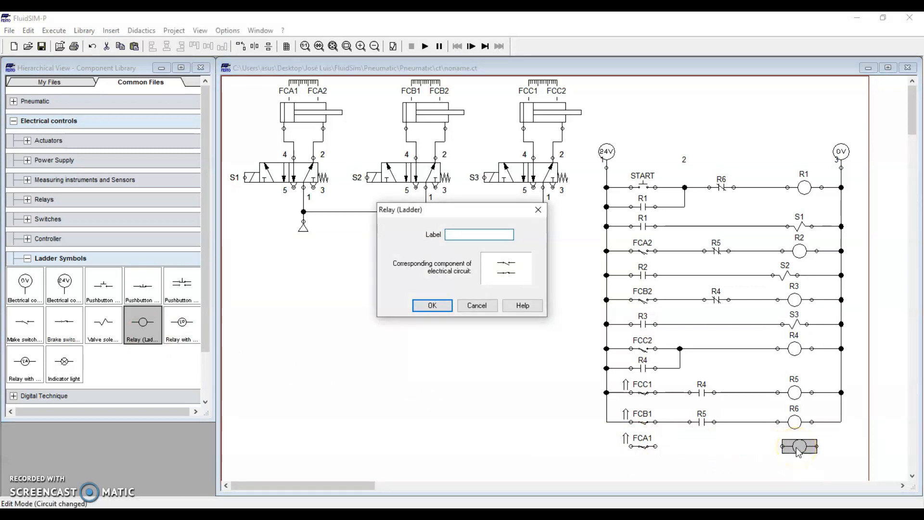
pyautogui.press('Return')
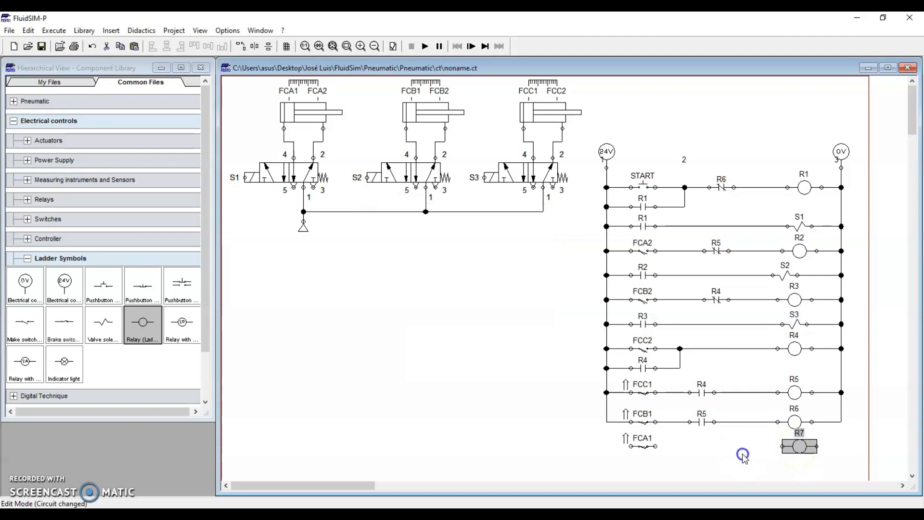
# Shift the FCA1 contact and relay R7 slightly downward, and align R7 vertically with relay R6
pyautogui.moveTo(752, 475); pyautogui.dragTo(615, 440)
pyautogui.moveTo(826, 477); pyautogui.dragTo(826, 477)
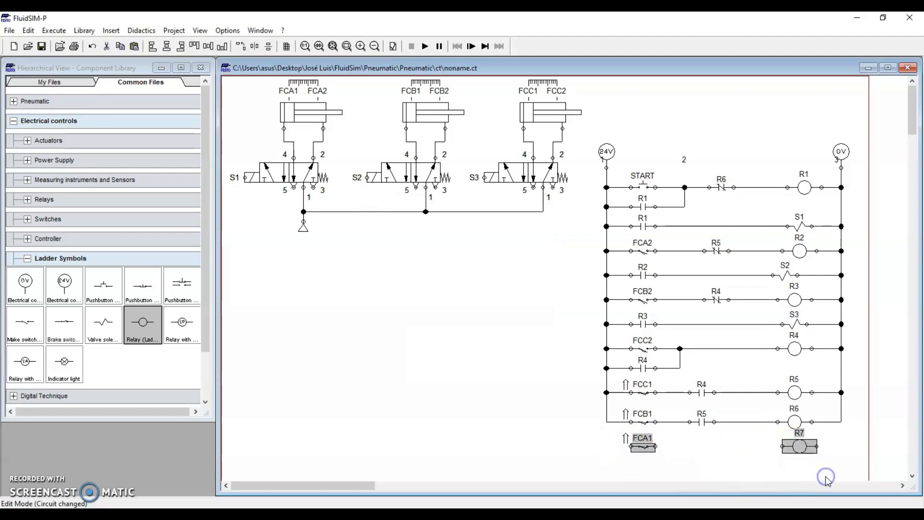
pyautogui.press('Down')
pyautogui.click(541, 460)
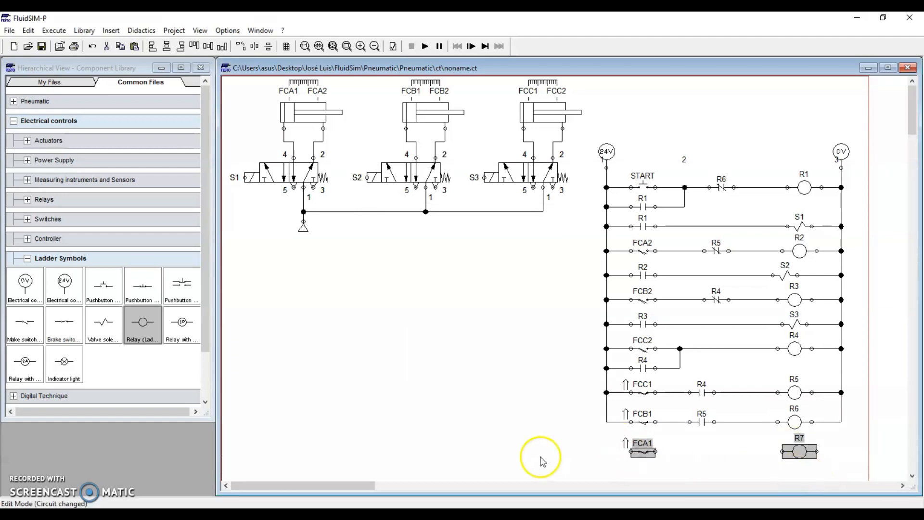
pyautogui.click(795, 453)
pyautogui.moveTo(791, 453); pyautogui.dragTo(787, 453)
pyautogui.click(356, 353)
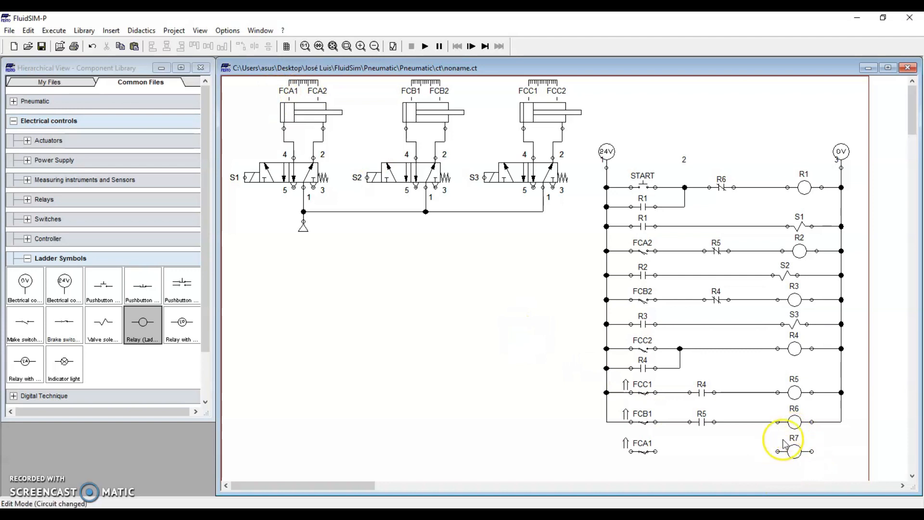
# Add a ladder make switch labelled R6 between the FCA1 contact and relay R7
pyautogui.moveTo(24, 337); pyautogui.dragTo(704, 451)
pyautogui.doubleClick(706, 448)
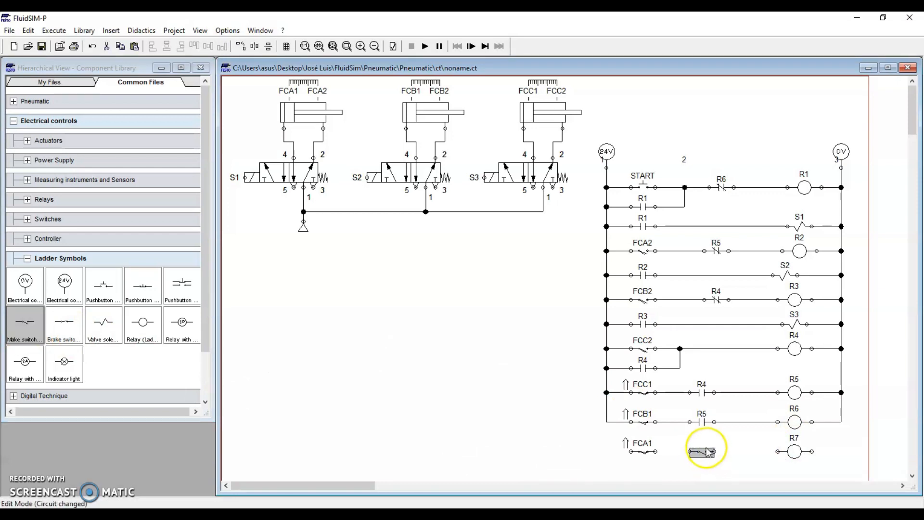
pyautogui.click(793, 419)
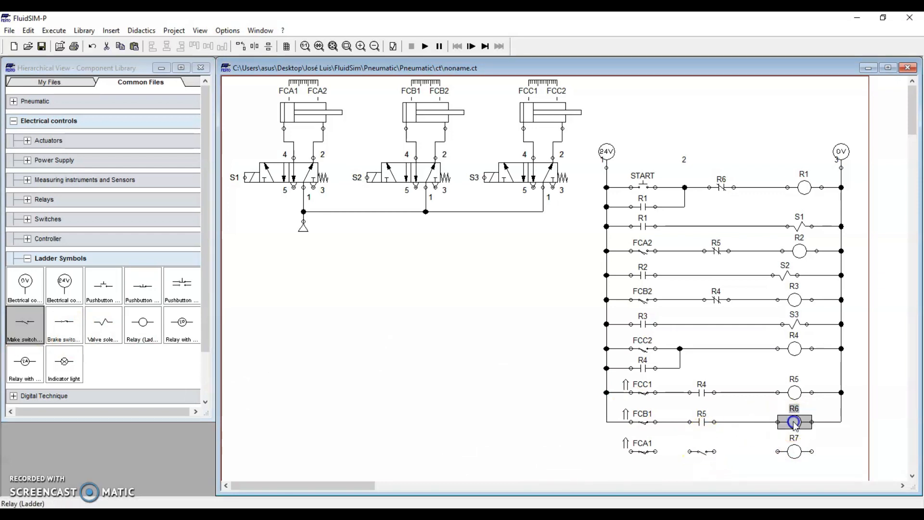
pyautogui.doubleClick(702, 450)
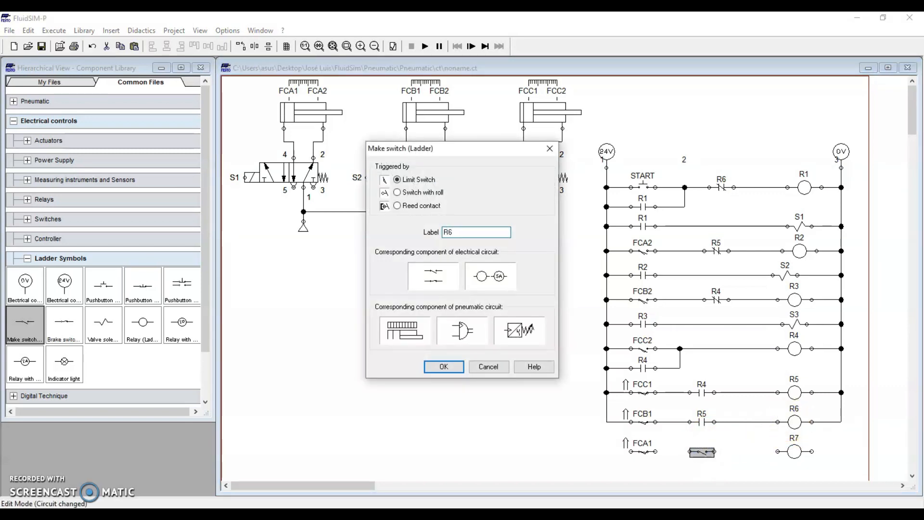
pyautogui.press('Return')
# Wire FCA1, the R6 make contact and relay R7 in series between the 24V and 0V rails
pyautogui.moveTo(605, 424); pyautogui.dragTo(607, 422)
pyautogui.moveTo(656, 452); pyautogui.dragTo(778, 451)
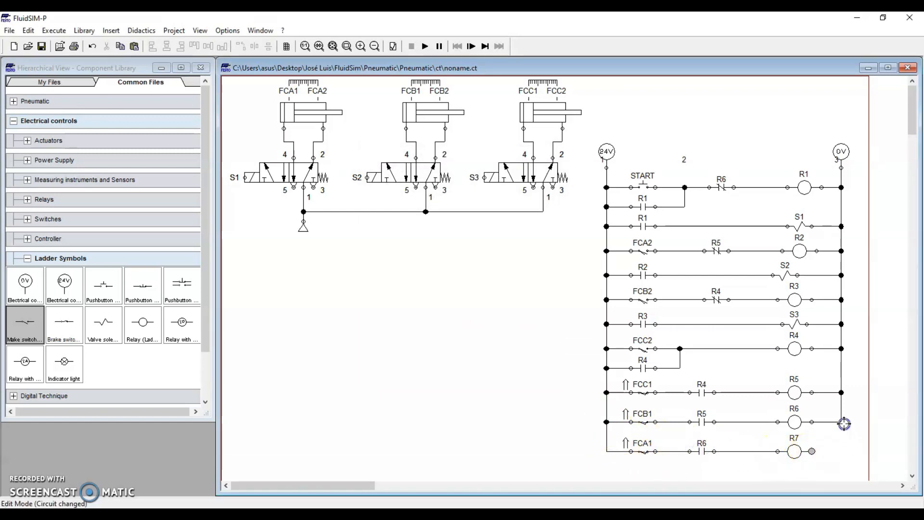
pyautogui.moveTo(841, 422); pyautogui.dragTo(841, 422)
# Simulate the circuit and actuate START to check the sequence with the new FCA1 and R7 rung
pyautogui.click(425, 47)
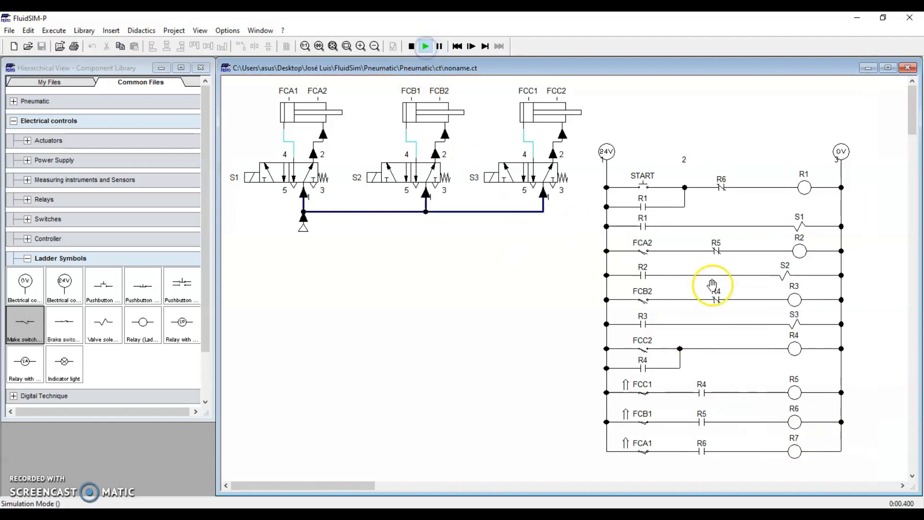
pyautogui.click(645, 182)
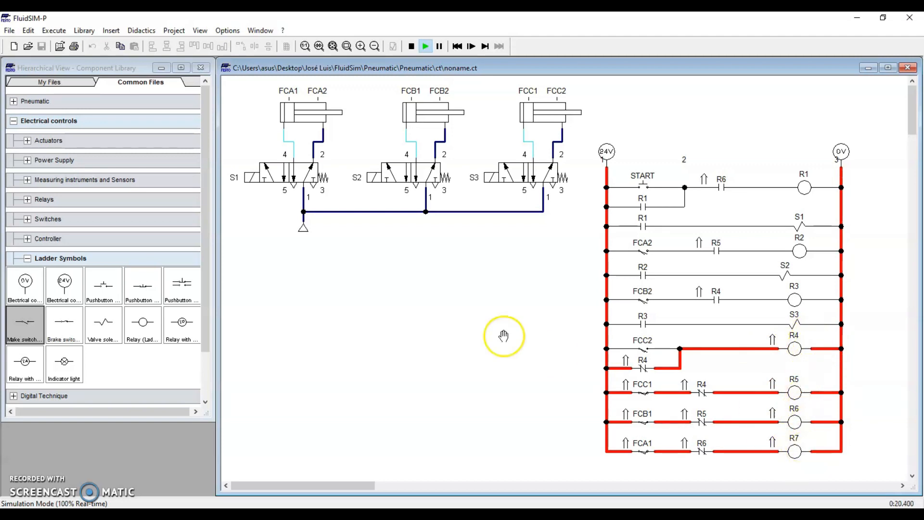
# Stop the simulation and add a ladder break switch labelled R7 to the drawing
pyautogui.click(411, 46)
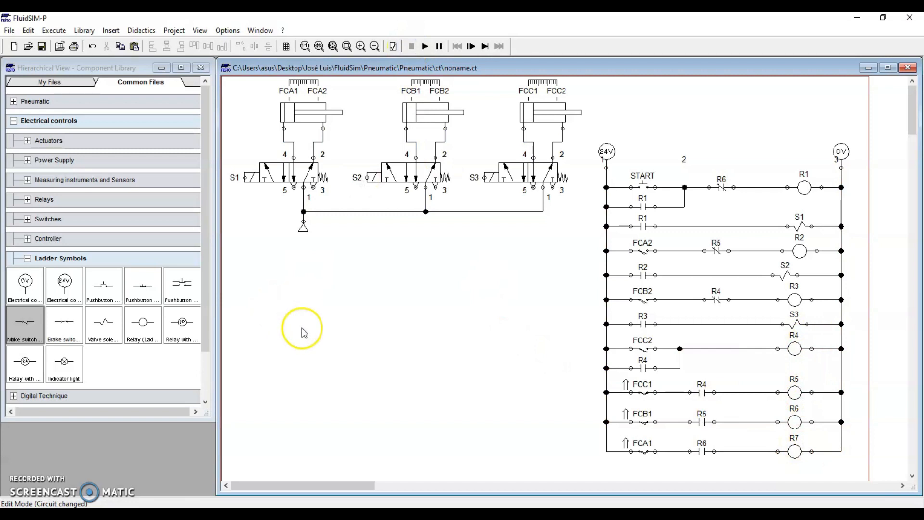
pyautogui.moveTo(70, 336); pyautogui.dragTo(497, 383)
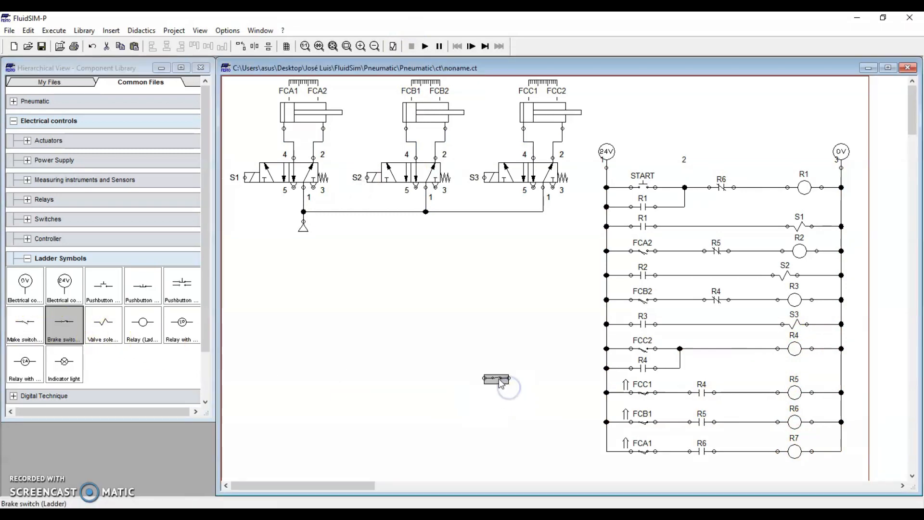
pyautogui.doubleClick(499, 382)
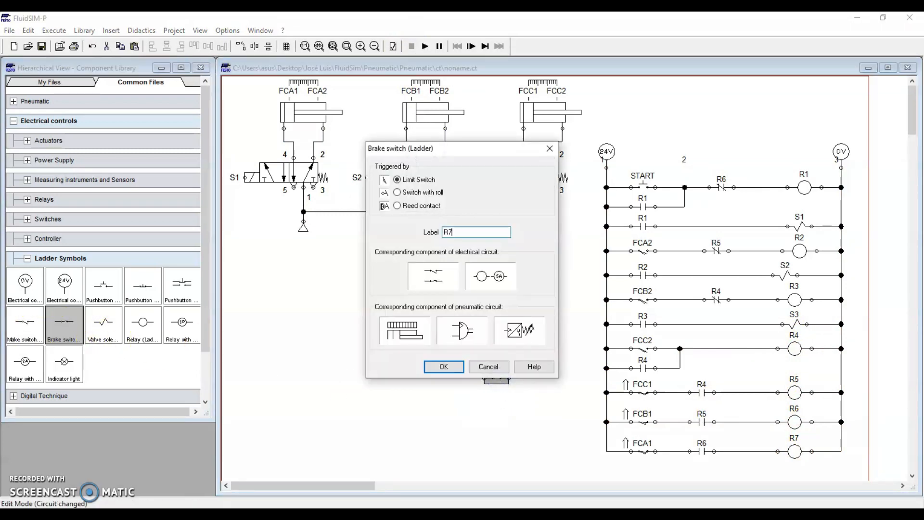
pyautogui.press('Return')
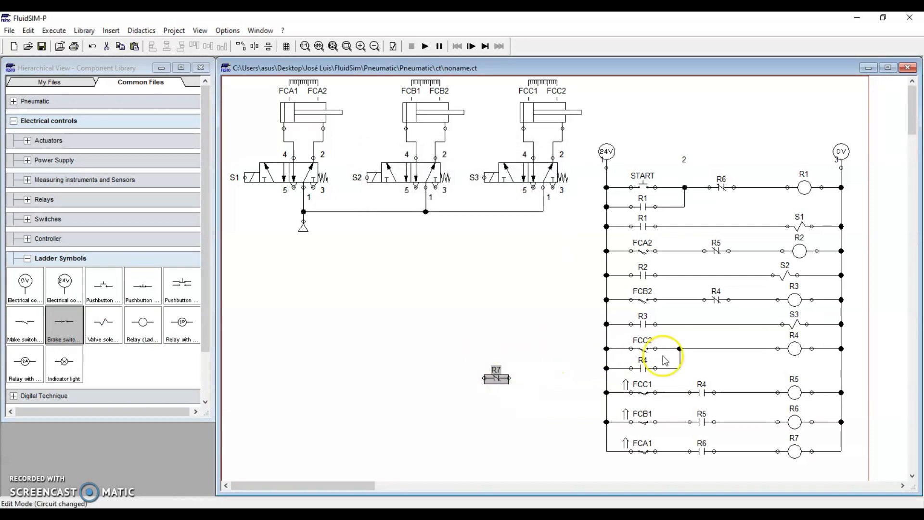
# Replace the direct wire to relay R4 with the R7 break contact, wired in series after the FCC2 and R4 junction
pyautogui.click(750, 353)
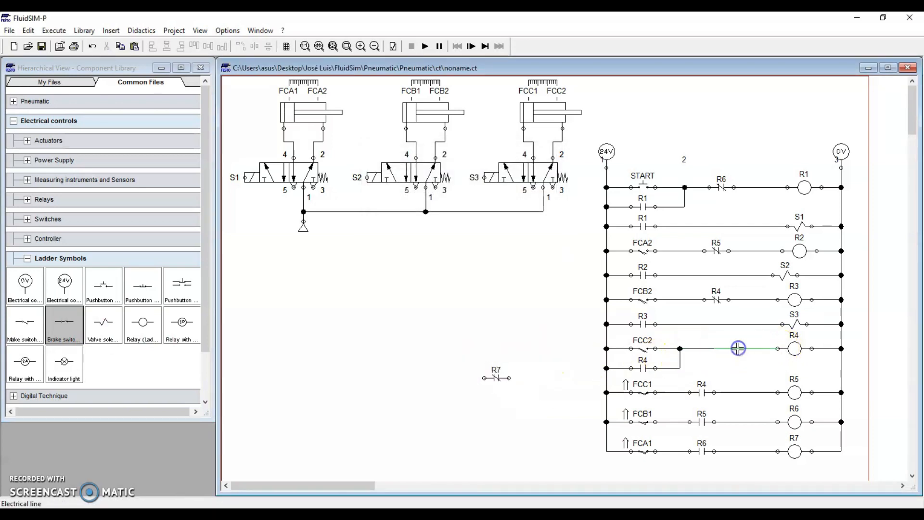
pyautogui.press('Delete')
pyautogui.moveTo(509, 373); pyautogui.dragTo(718, 340)
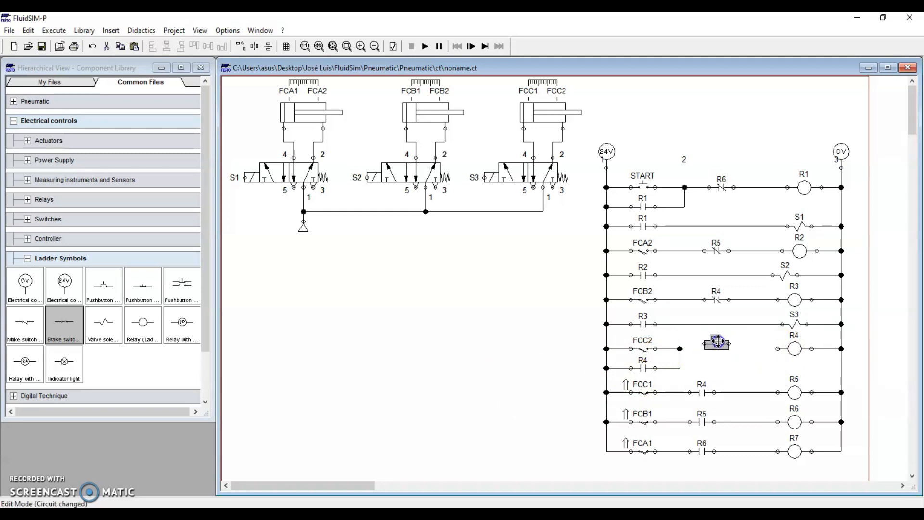
pyautogui.click(723, 357)
pyautogui.moveTo(718, 345); pyautogui.dragTo(680, 349)
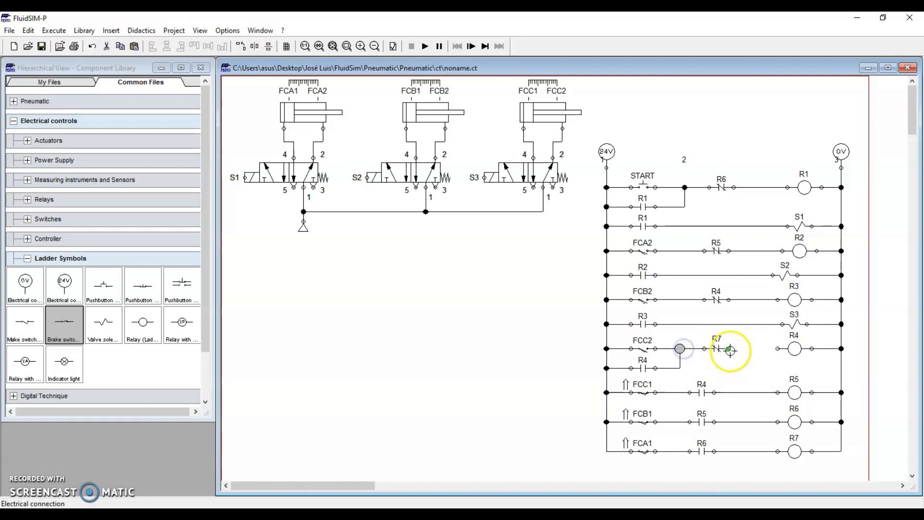
pyautogui.moveTo(781, 349); pyautogui.dragTo(780, 349)
pyautogui.click(511, 361)
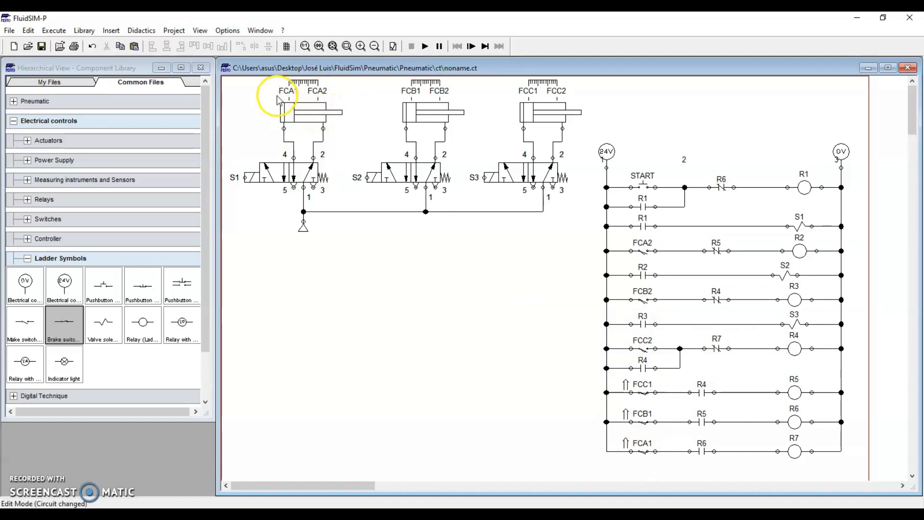
# Trace how the FCA1 and R6 contacts energize relay R7 and how its break contact acts on relay R4
pyautogui.click(643, 451)
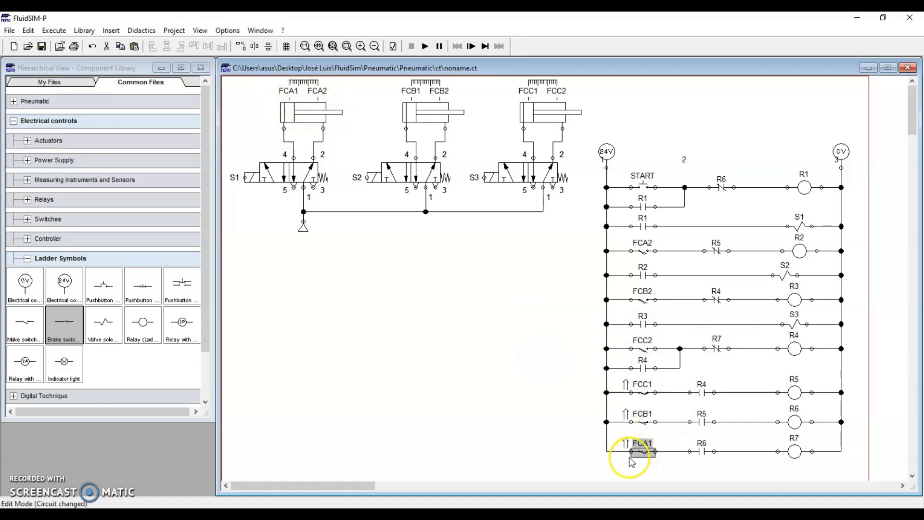
pyautogui.click(702, 451)
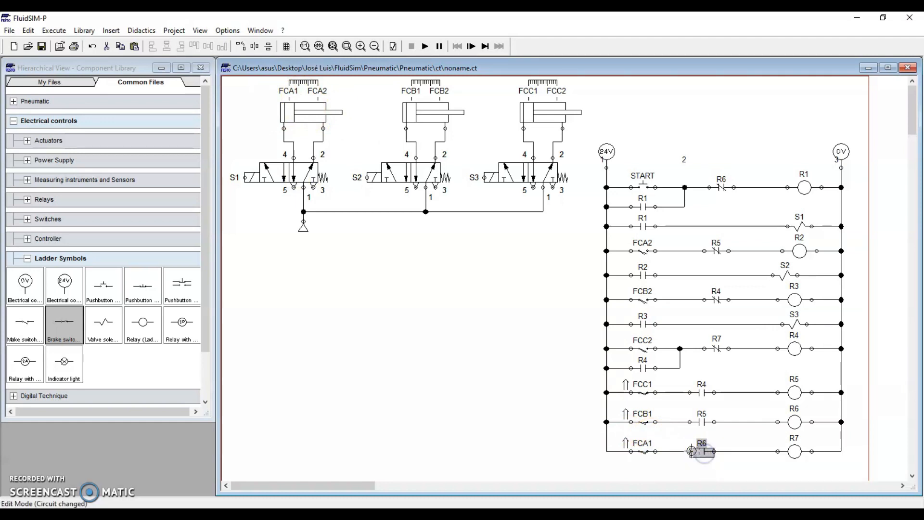
pyautogui.click(795, 423)
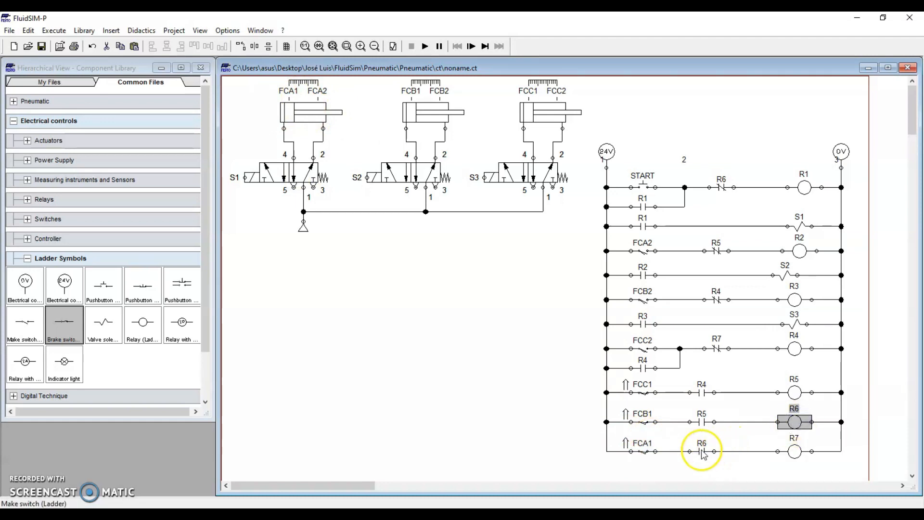
pyautogui.click(787, 449)
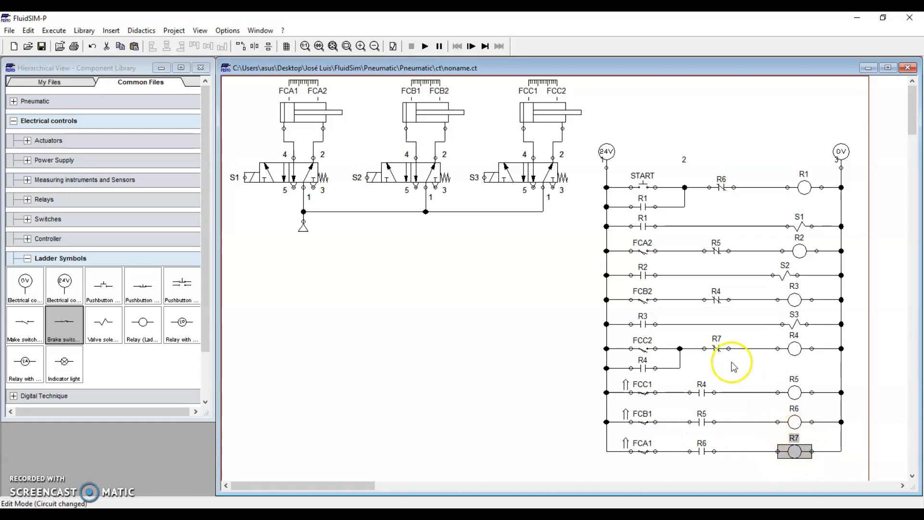
pyautogui.click(717, 349)
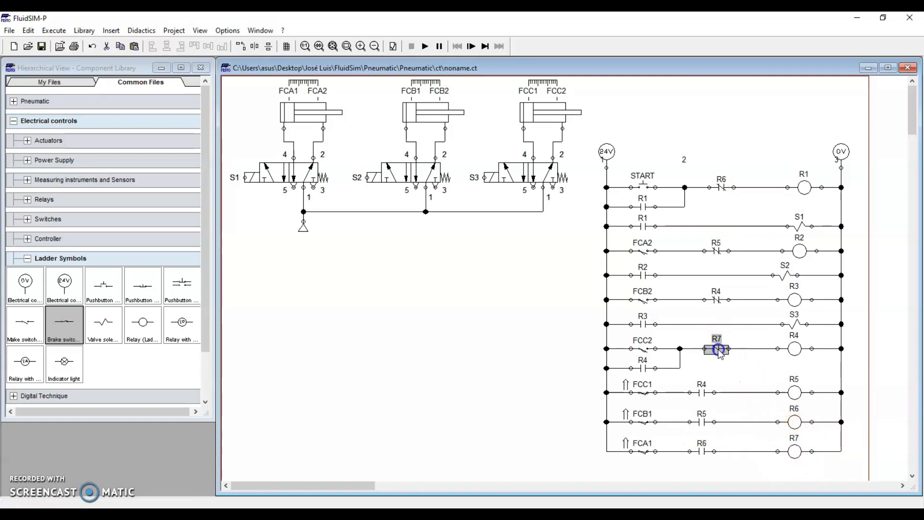
pyautogui.click(793, 349)
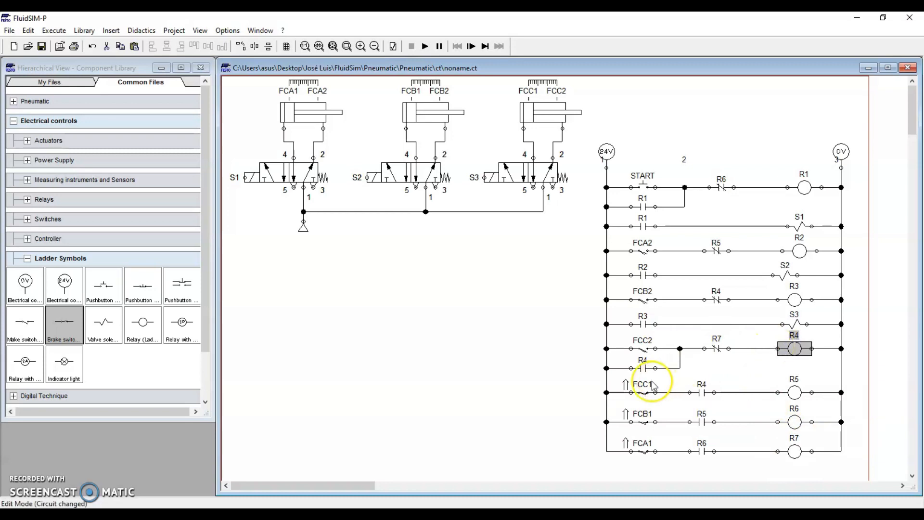
# Follow the R4, R5 and R6 make contacts through the lower rungs to check how relays R5, R6 and R7 drop out
pyautogui.click(645, 369)
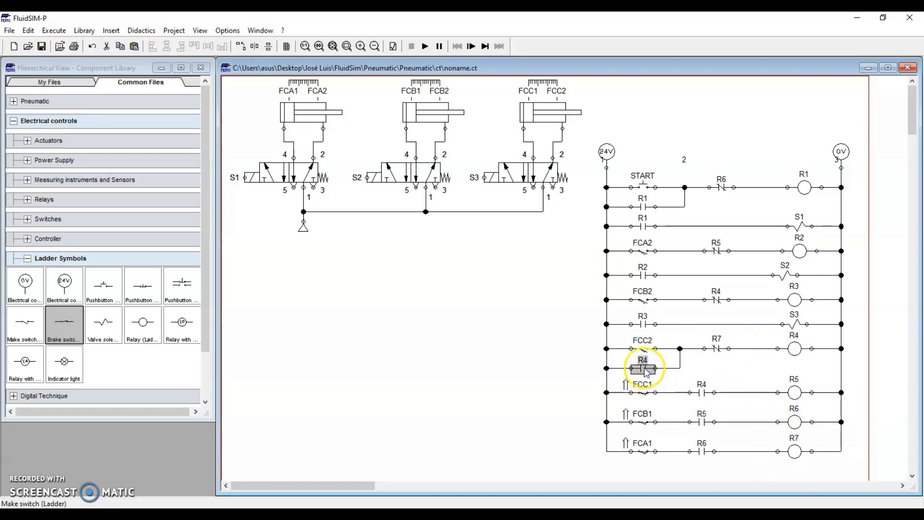
pyautogui.click(704, 392)
pyautogui.click(704, 394)
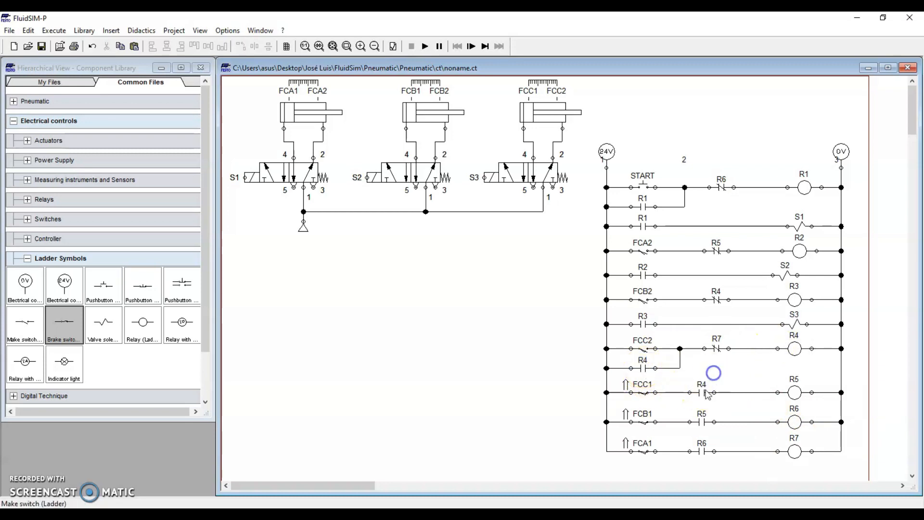
pyautogui.click(794, 391)
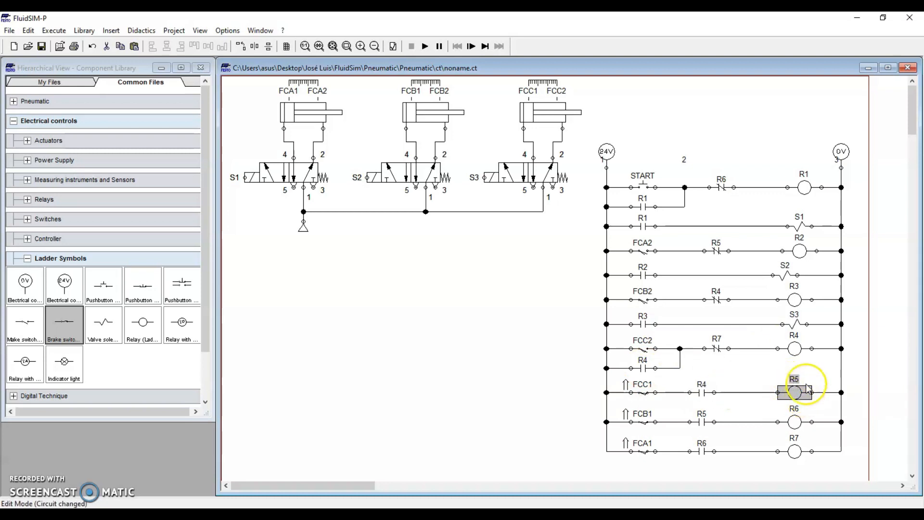
pyautogui.click(702, 422)
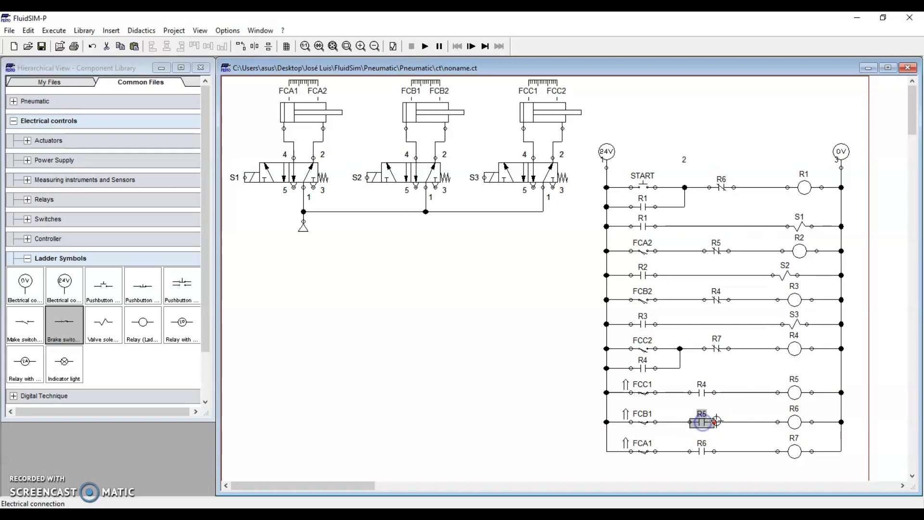
pyautogui.click(792, 423)
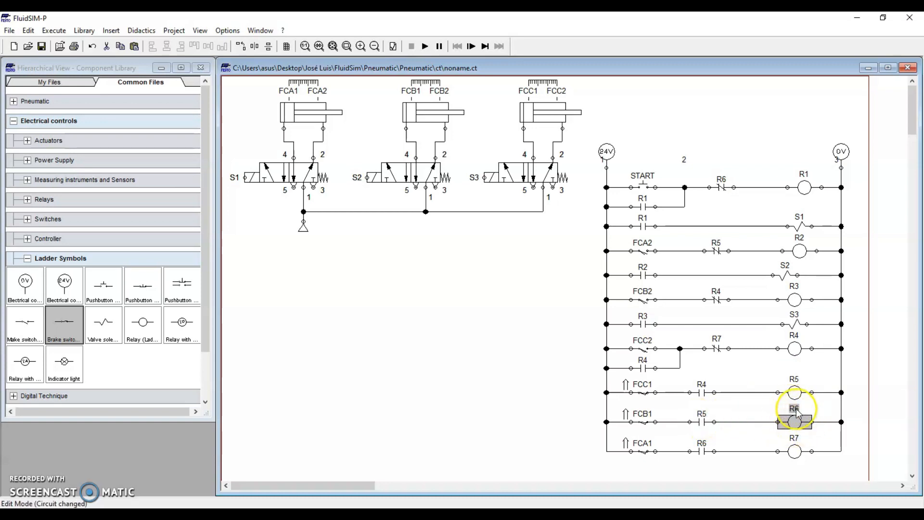
pyautogui.click(703, 449)
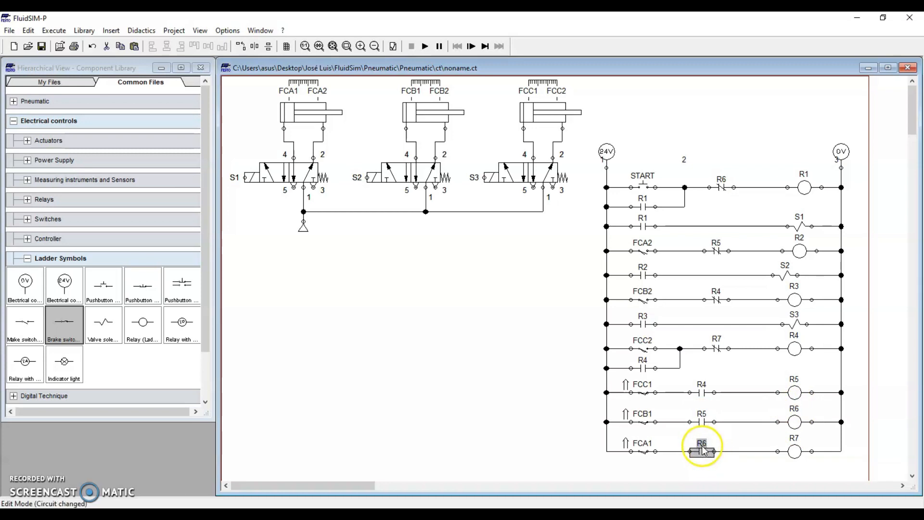
pyautogui.click(794, 451)
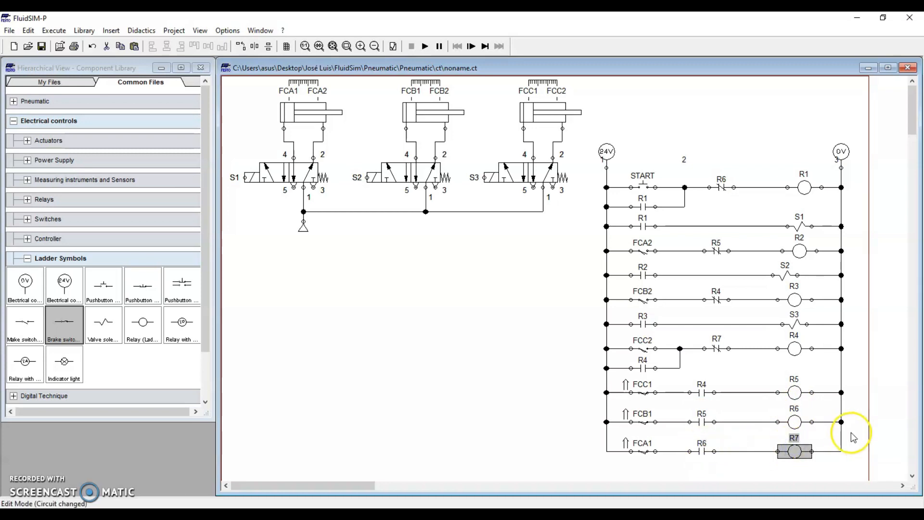
pyautogui.moveTo(850, 343); pyautogui.dragTo(647, 457)
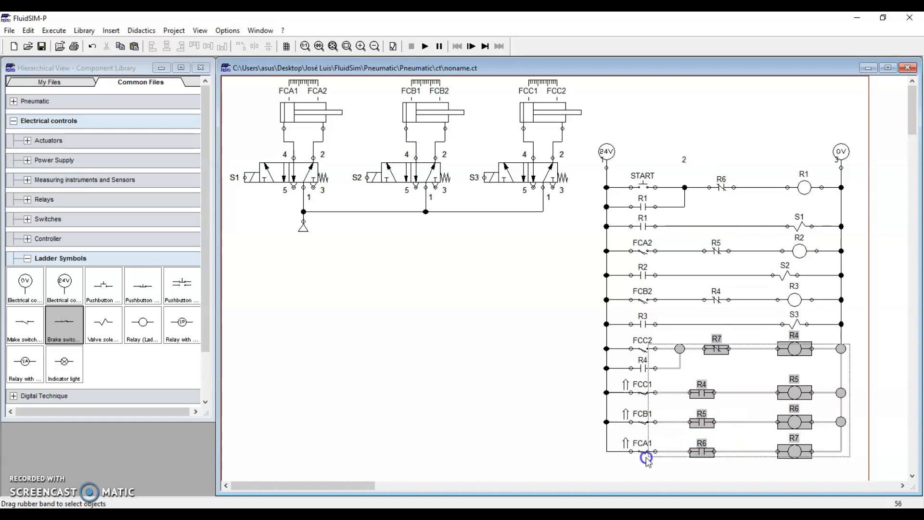
pyautogui.click(549, 433)
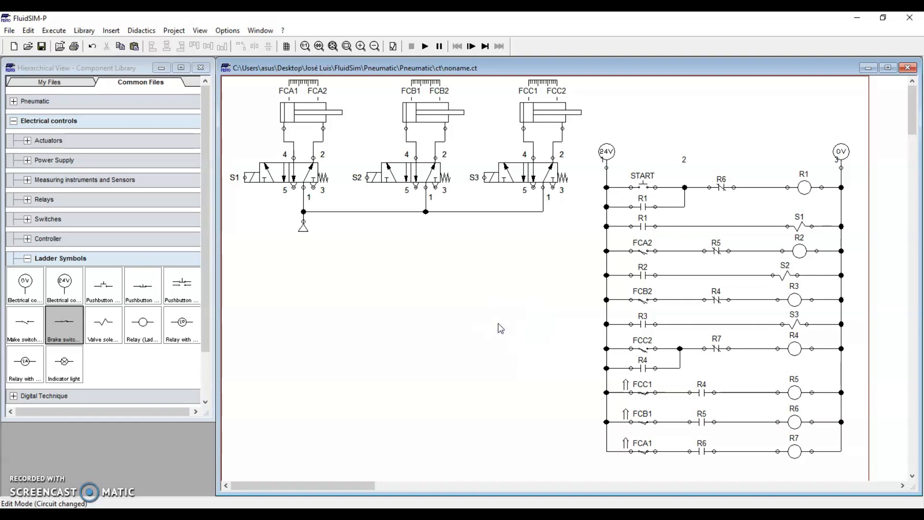
# Simulate the circuit and actuate START to check the sequence with the R7 break contact, then stop the simulation
pyautogui.click(427, 46)
pyautogui.click(647, 183)
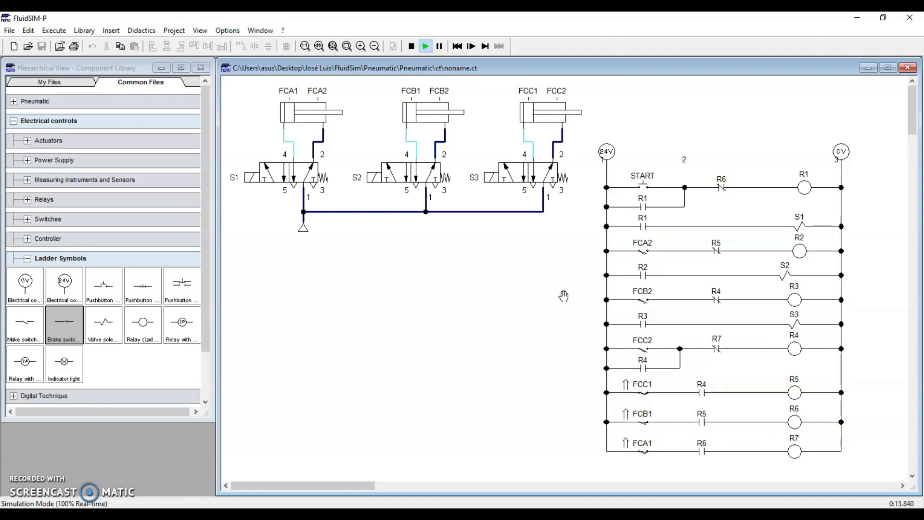
pyautogui.click(412, 47)
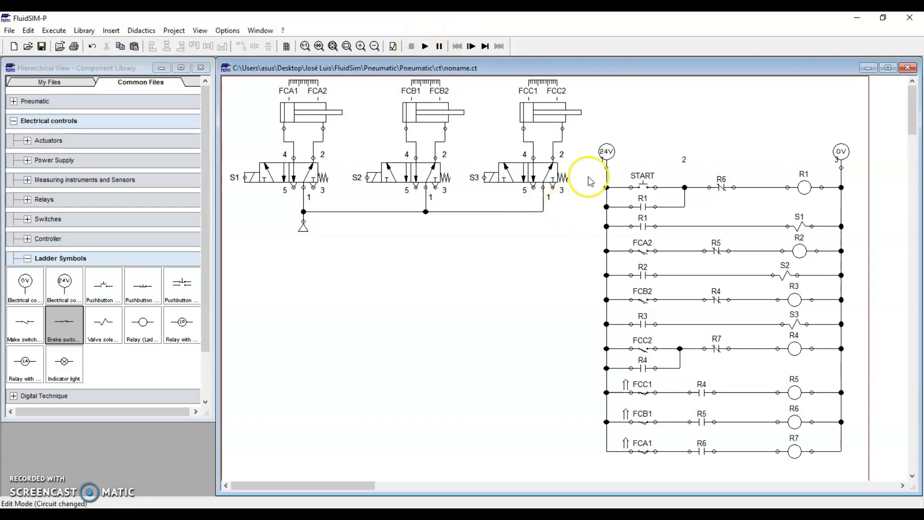
# Move the 24V source upward to make room for another rung and add a ladder make switch labelled R7
pyautogui.moveTo(607, 152); pyautogui.dragTo(608, 125)
pyautogui.click(552, 251)
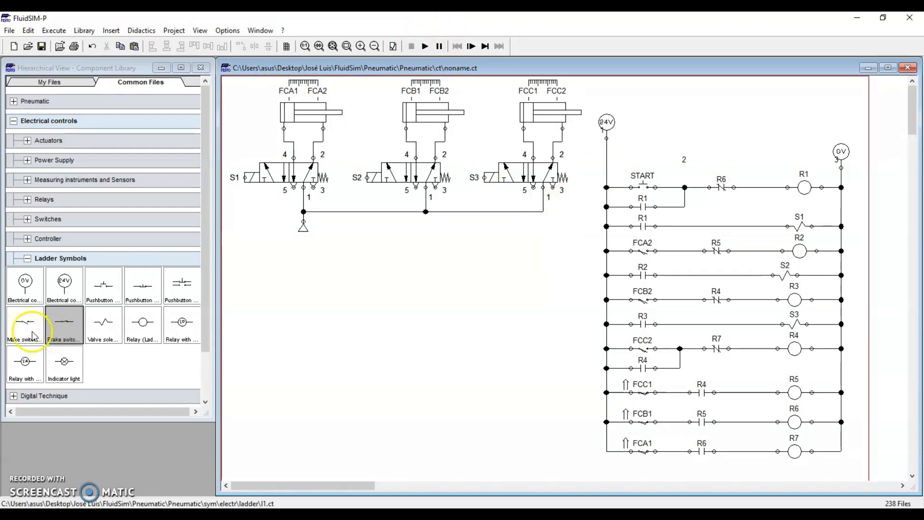
pyautogui.moveTo(34, 330); pyautogui.dragTo(526, 355)
pyautogui.doubleClick(530, 356)
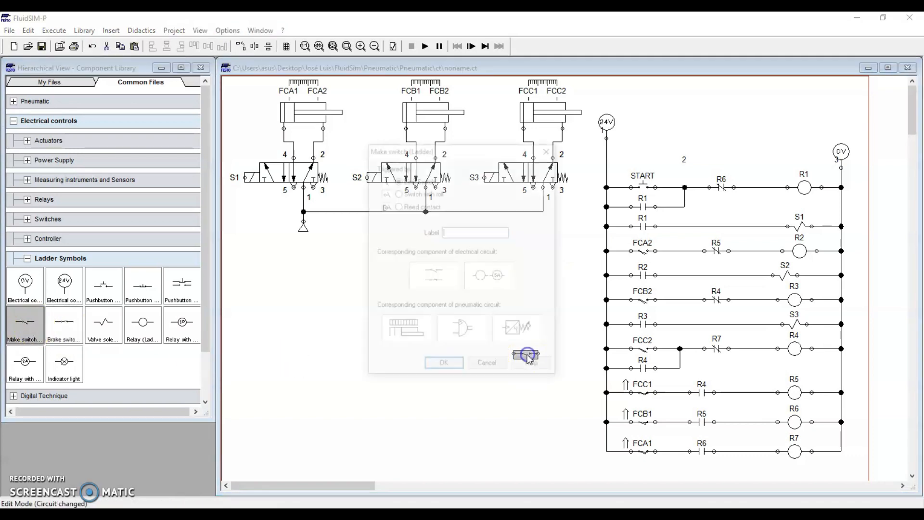
pyautogui.press('Return')
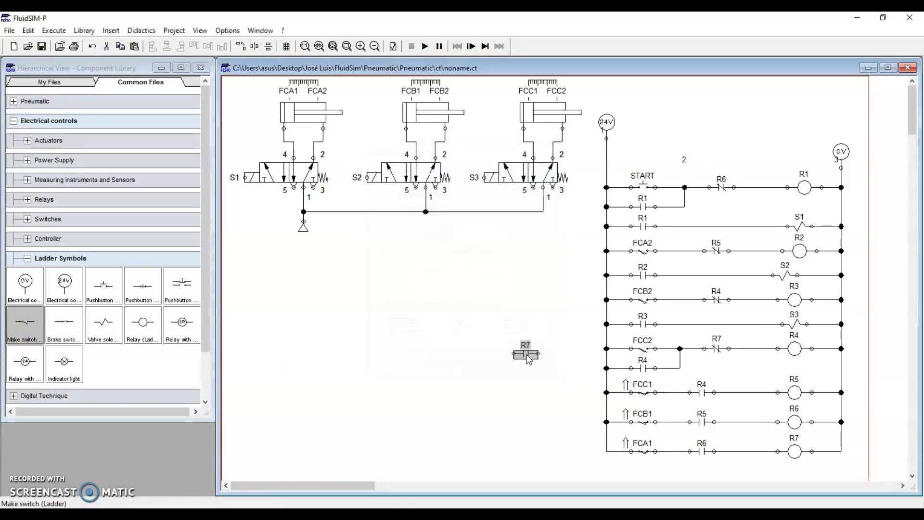
# Place the R7 make contact above START and wire it from the 24V rail to the line between R6 and relay R1
pyautogui.moveTo(528, 359); pyautogui.dragTo(607, 153)
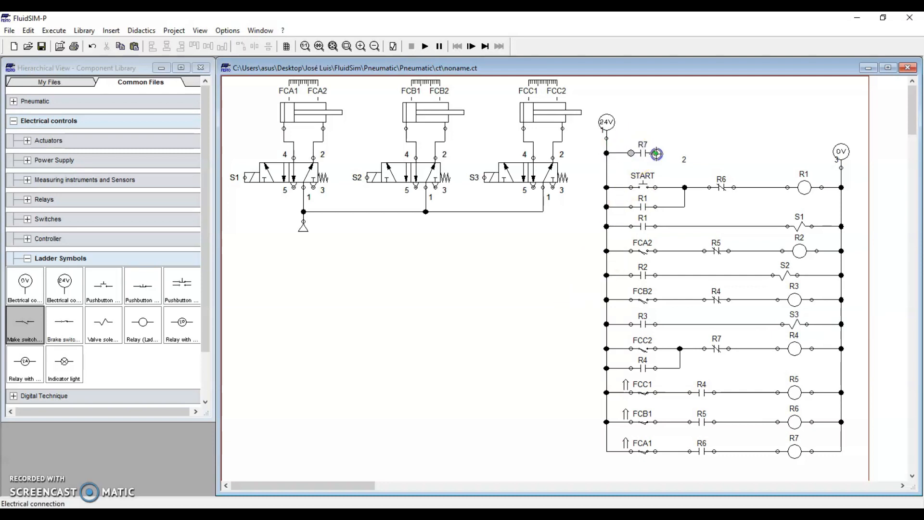
pyautogui.moveTo(760, 188); pyautogui.dragTo(759, 187)
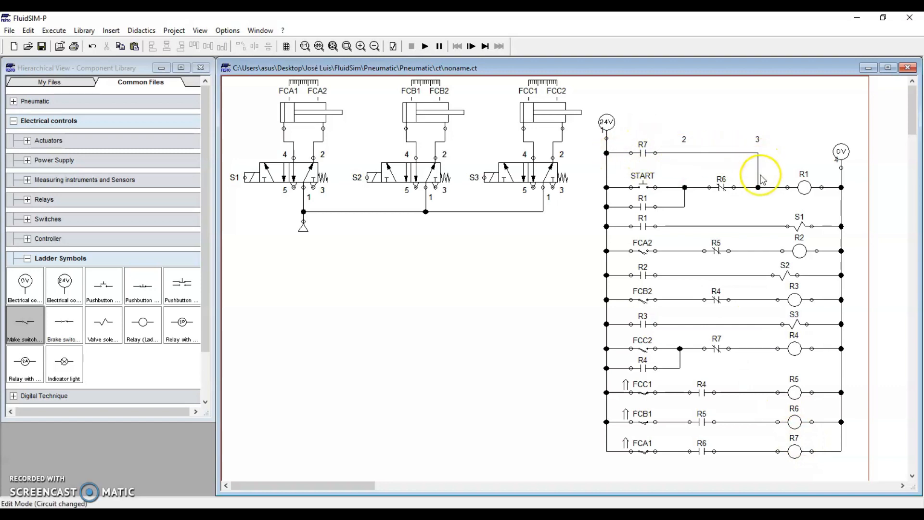
pyautogui.click(803, 190)
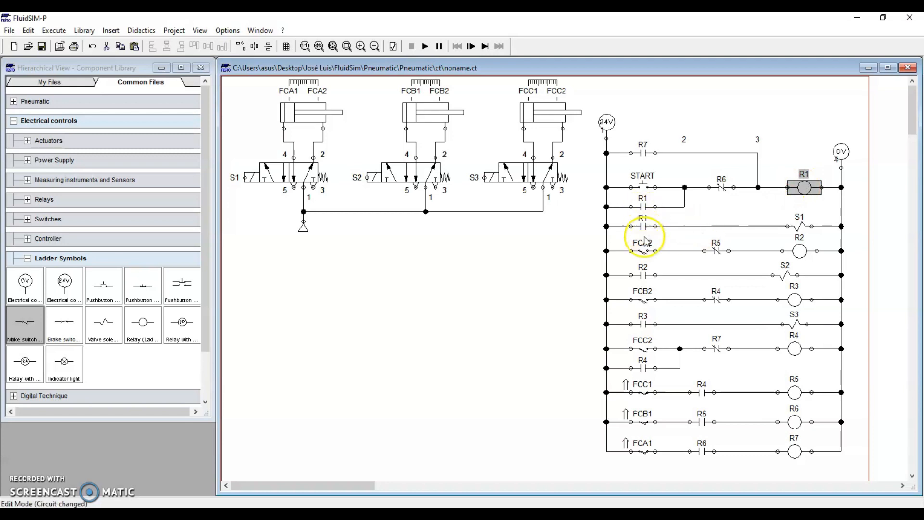
pyautogui.click(522, 343)
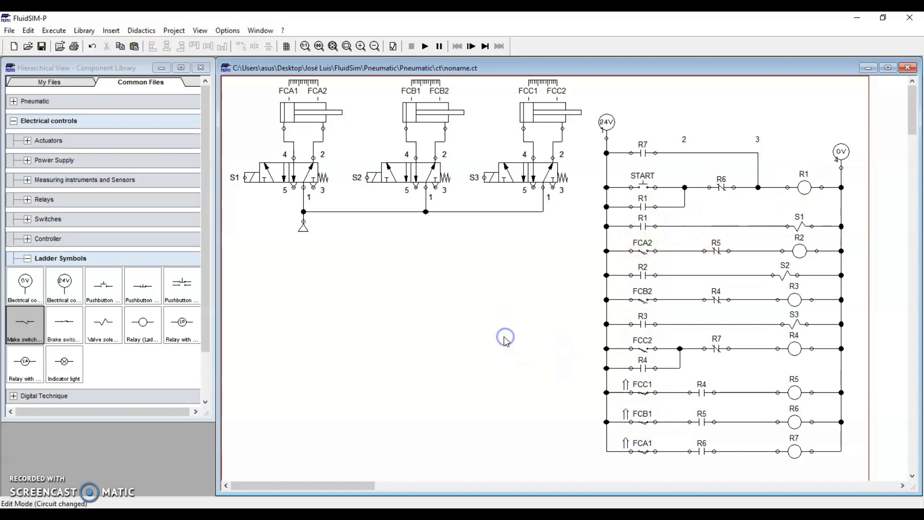
# Simulate the circuit and actuate START to check the sequence with the R7 make contact feeding relay R1
pyautogui.click(426, 46)
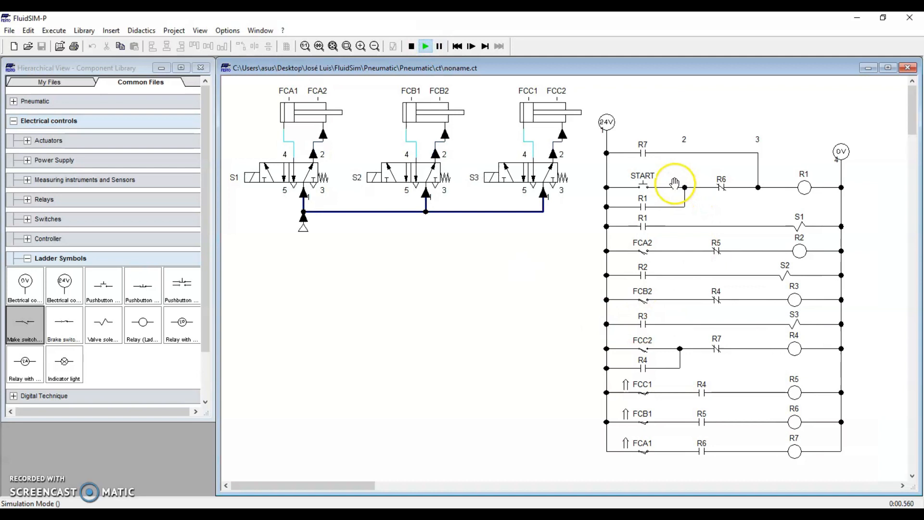
pyautogui.click(644, 181)
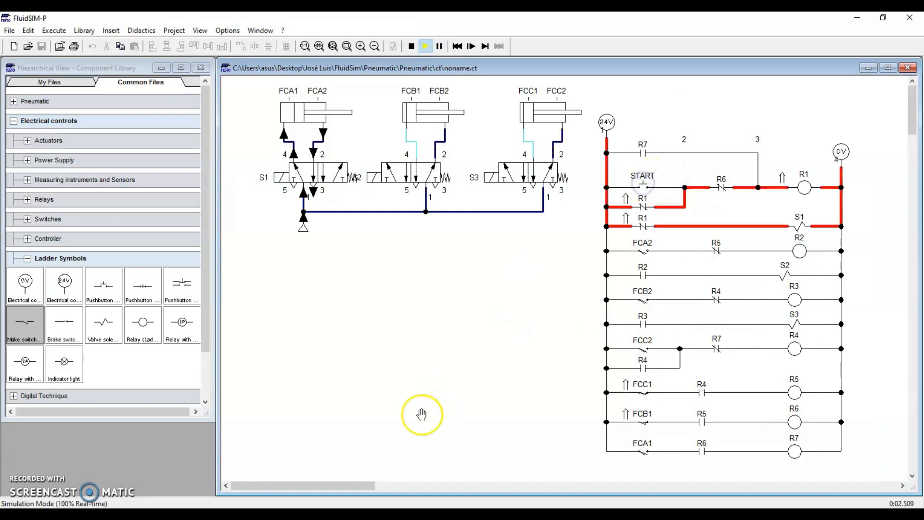
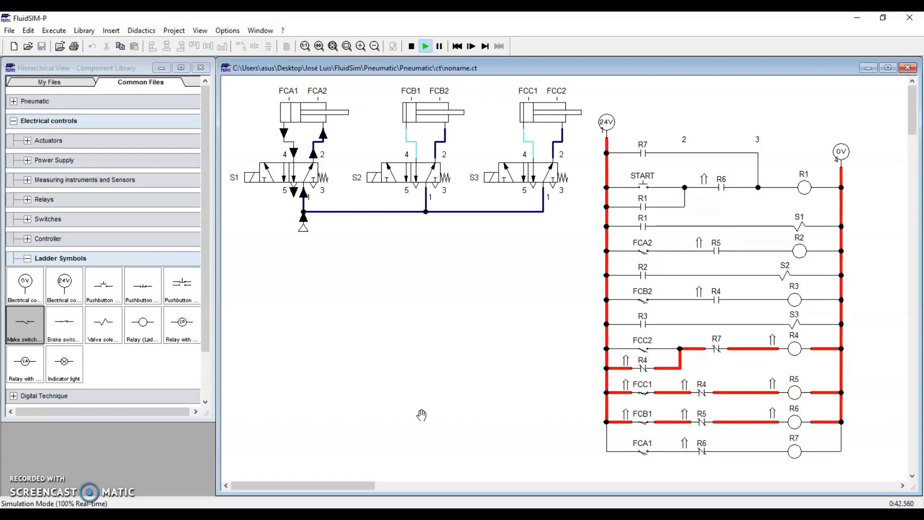
# Stop the simulation and shift the entire ladder diagram upward to make room for another rung below FCA1
pyautogui.click(411, 46)
pyautogui.moveTo(593, 102); pyautogui.dragTo(894, 479)
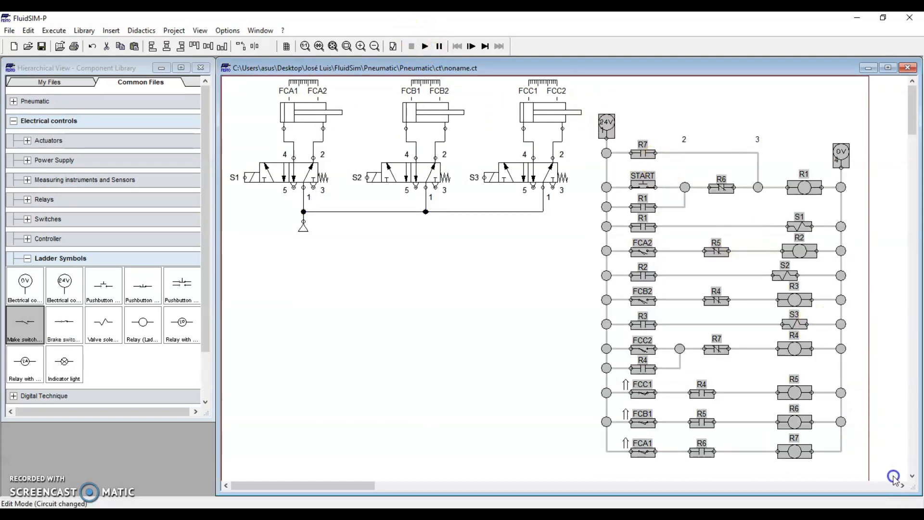
pyautogui.press('Up')
pyautogui.press('Up')
pyautogui.press('Up')
pyautogui.press('Up')
pyautogui.press('Up')
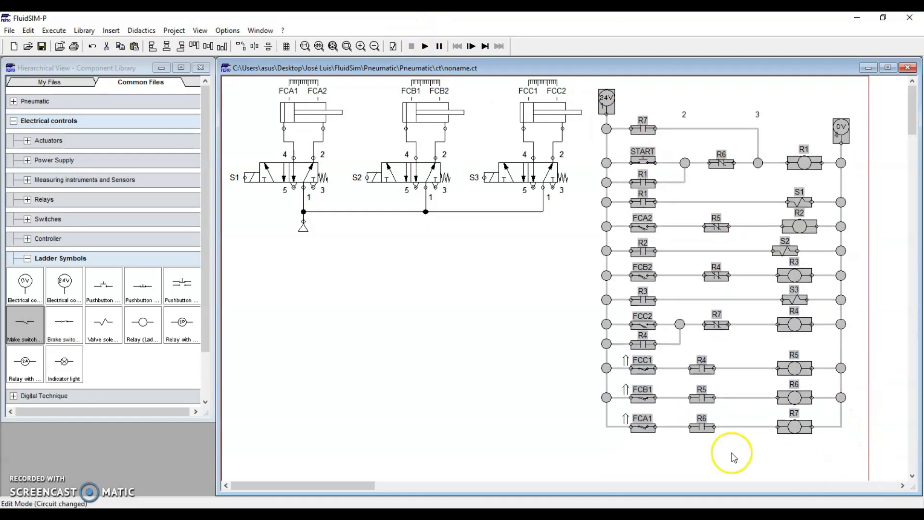
pyautogui.click(475, 429)
# Add a ladder make pushbutton below the FCA1 contact and label it STOP
pyautogui.moveTo(104, 287); pyautogui.dragTo(648, 452)
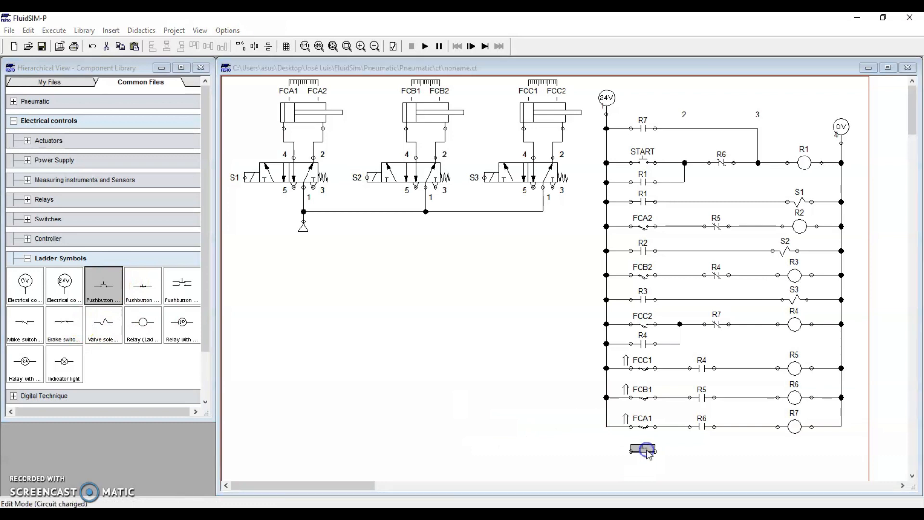
pyautogui.doubleClick(648, 453)
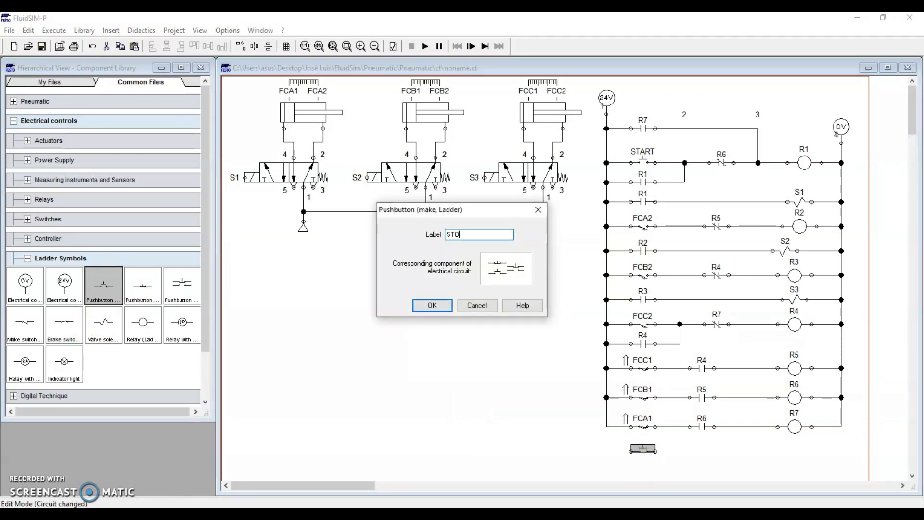
pyautogui.write('STOP')
pyautogui.press('Return')
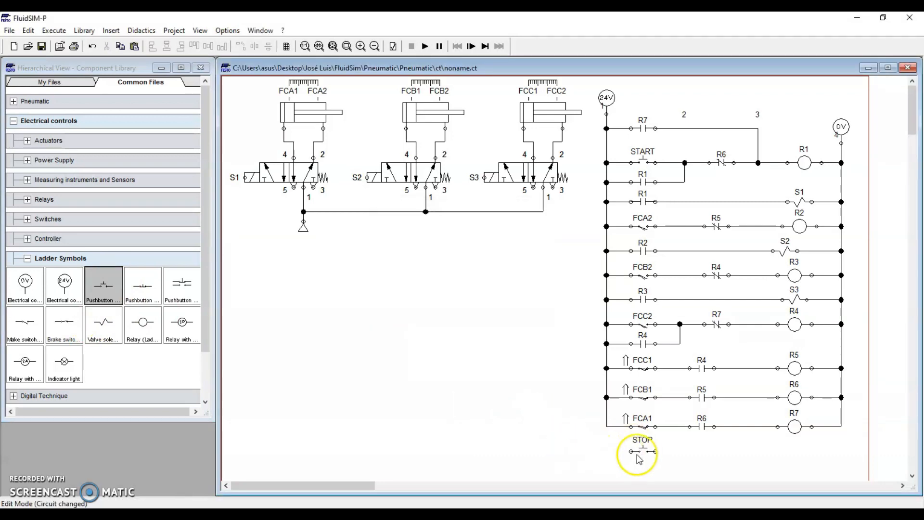
# Add a ladder relay below R7, level with the STOP pushbutton, and label it R8
pyautogui.moveTo(143, 321); pyautogui.dragTo(795, 456)
pyautogui.doubleClick(795, 456)
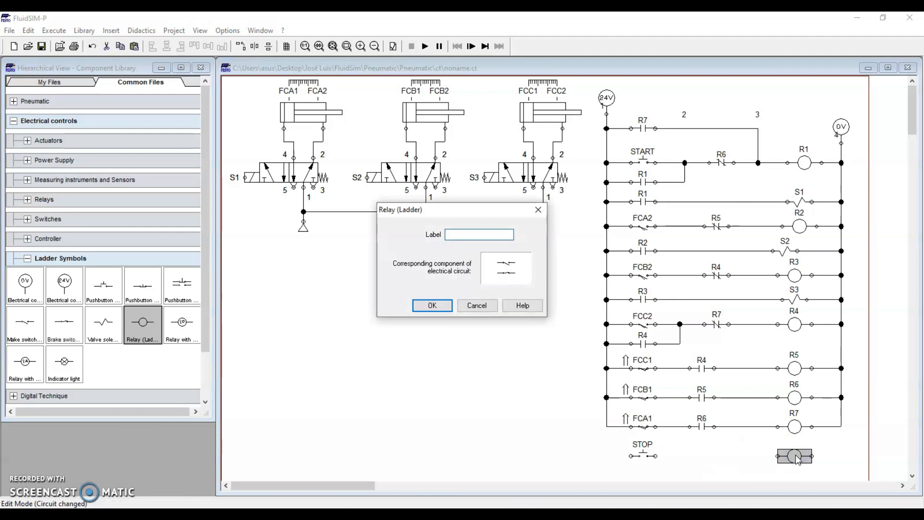
pyautogui.write('R8')
pyautogui.press('Return')
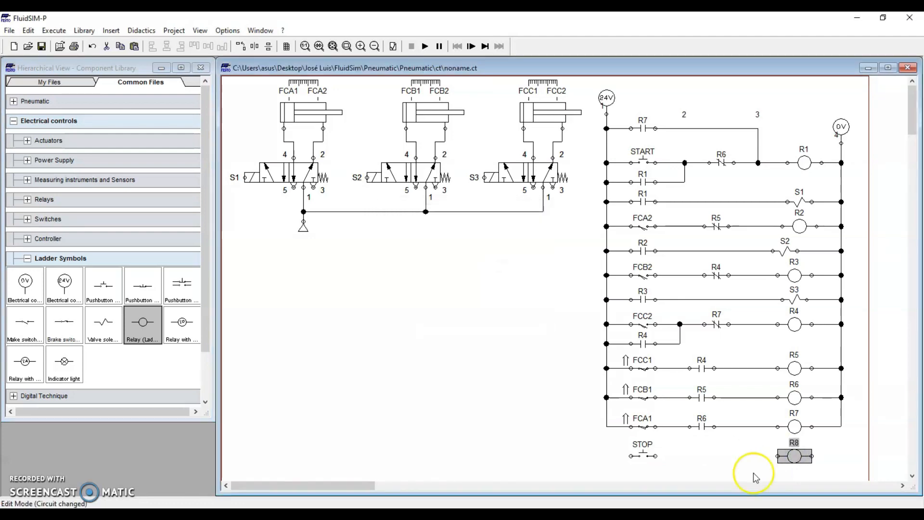
# Wire the STOP pushbutton and relay R8 in series between the 24V and 0V rails as the lowest rung
pyautogui.moveTo(611, 456); pyautogui.dragTo(606, 427)
pyautogui.moveTo(656, 456)
pyautogui.mouseDown()
pyautogui.moveTo(814, 457)
pyautogui.moveTo(842, 427)
pyautogui.mouseUp()
pyautogui.click(809, 457)
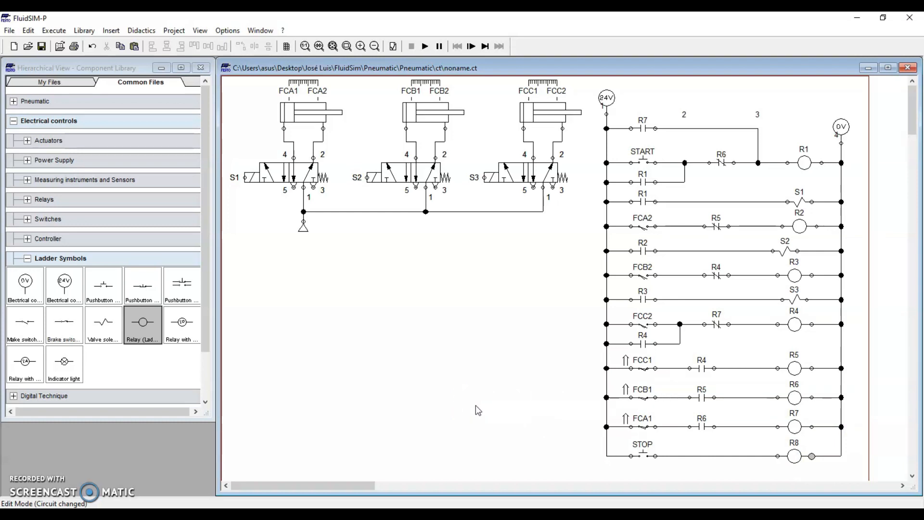
pyautogui.click(501, 364)
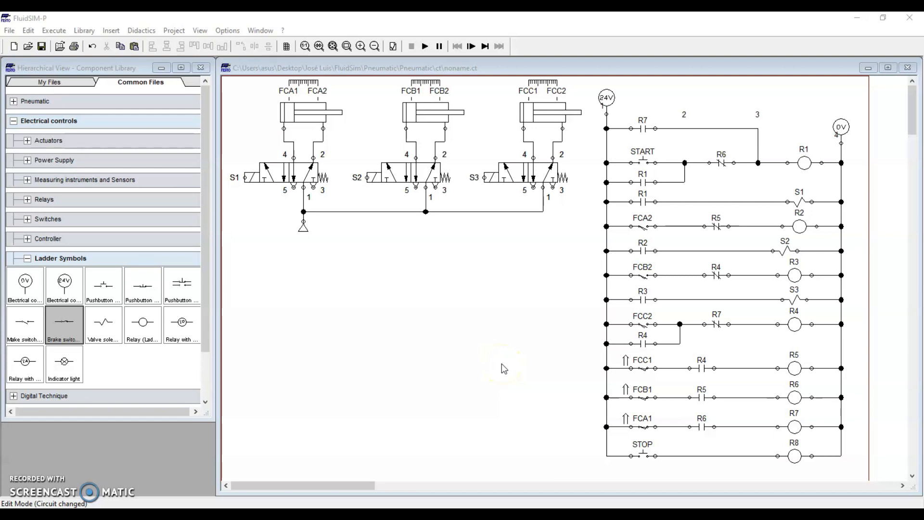
# Insert a ladder break switch labelled R8 between the R7 branch junction and relay R1, shifting R1 toward the 0V rail
pyautogui.moveTo(68, 320); pyautogui.dragTo(530, 355)
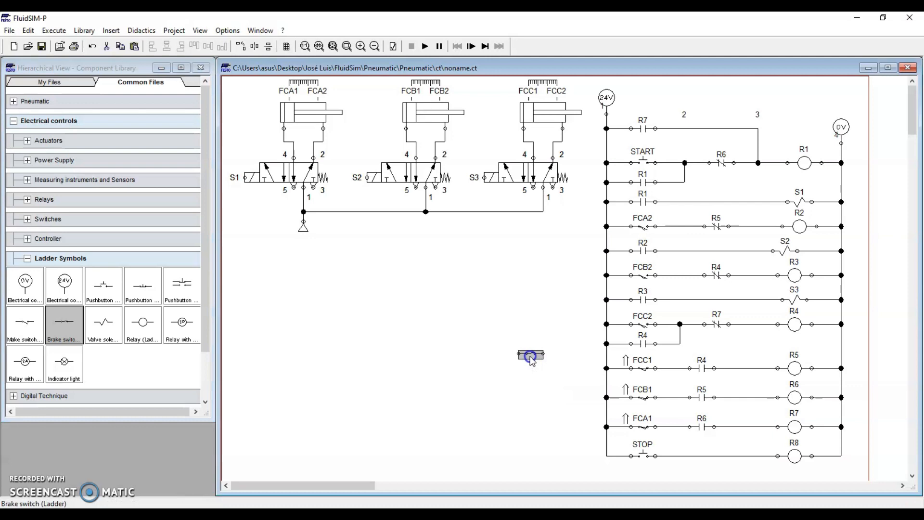
pyautogui.doubleClick(530, 357)
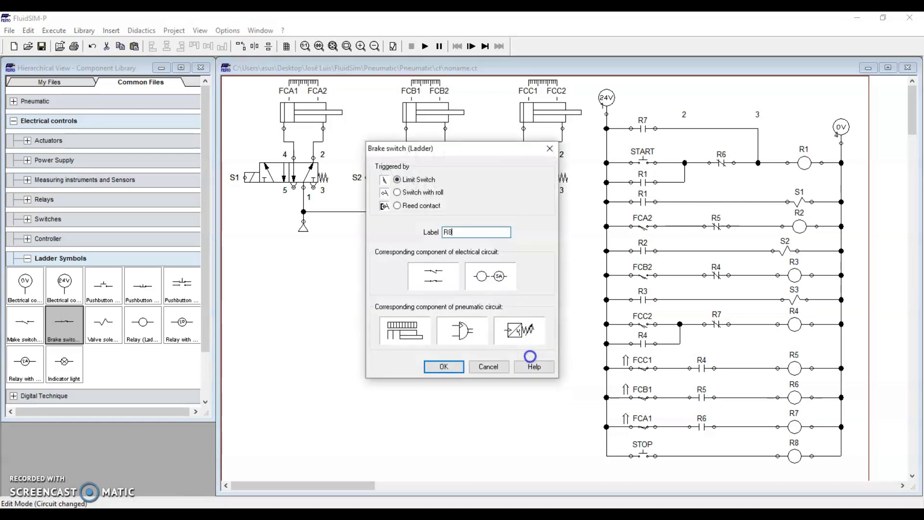
pyautogui.press('Return')
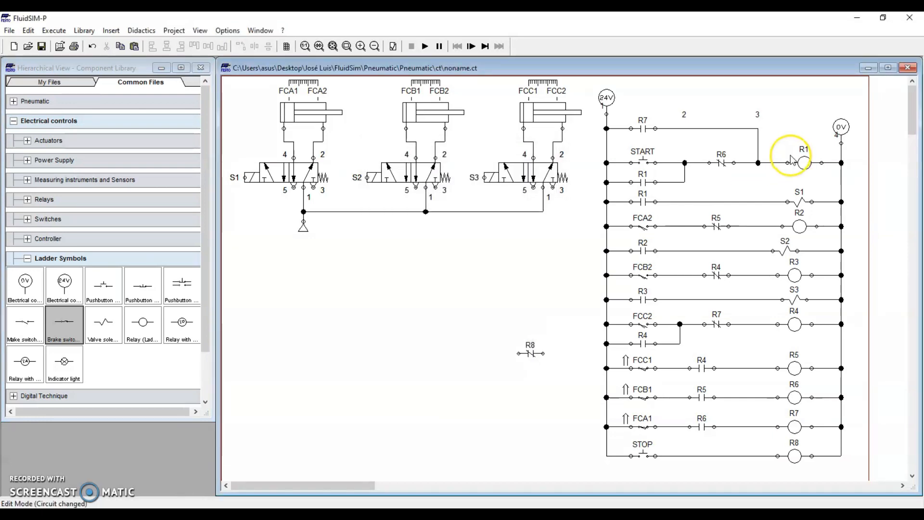
pyautogui.click(809, 162)
pyautogui.moveTo(808, 162); pyautogui.dragTo(813, 162)
pyautogui.click(776, 163)
pyautogui.press('Delete')
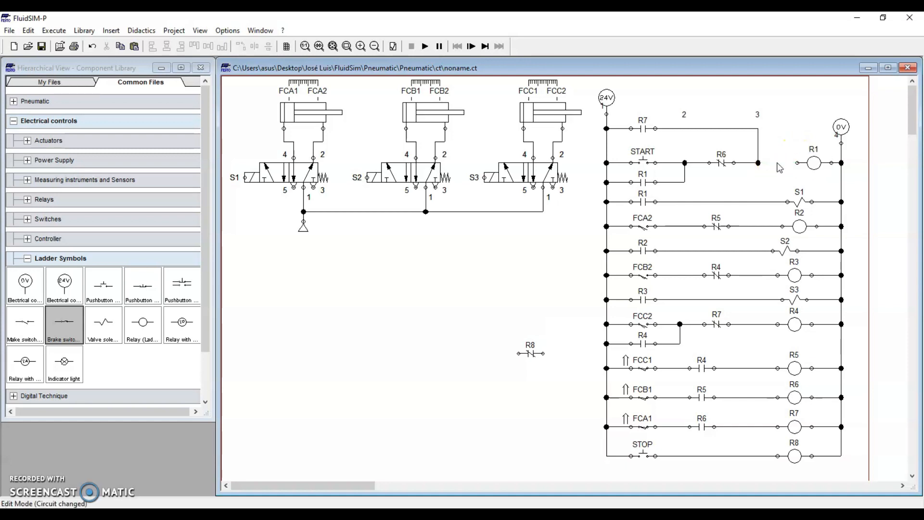
pyautogui.moveTo(531, 354)
pyautogui.mouseDown()
pyautogui.moveTo(773, 183)
pyautogui.moveTo(786, 154)
pyautogui.moveTo(759, 163)
pyautogui.moveTo(798, 163)
pyautogui.mouseUp()
pyautogui.click(788, 187)
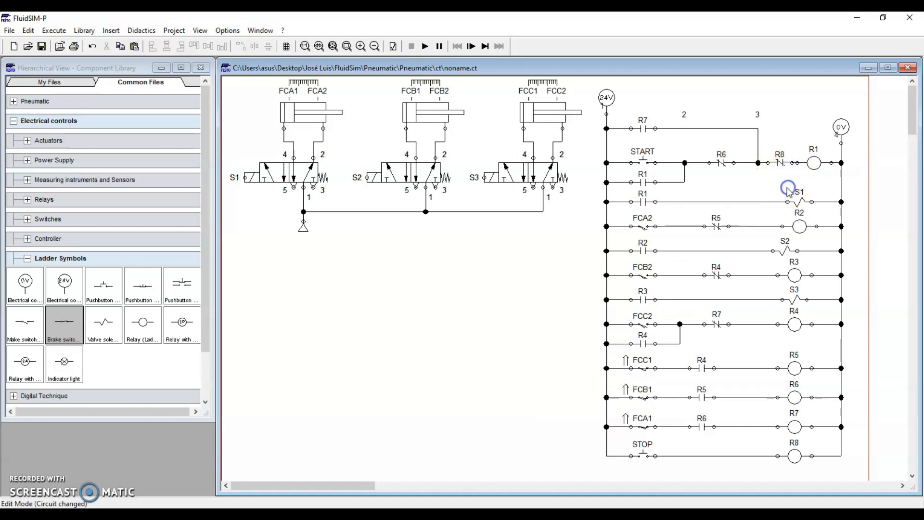
# Shift the R5 contact toward FCA2 and insert a break switch labelled R8 between R5 and relay R2
pyautogui.moveTo(64, 323); pyautogui.dragTo(437, 370)
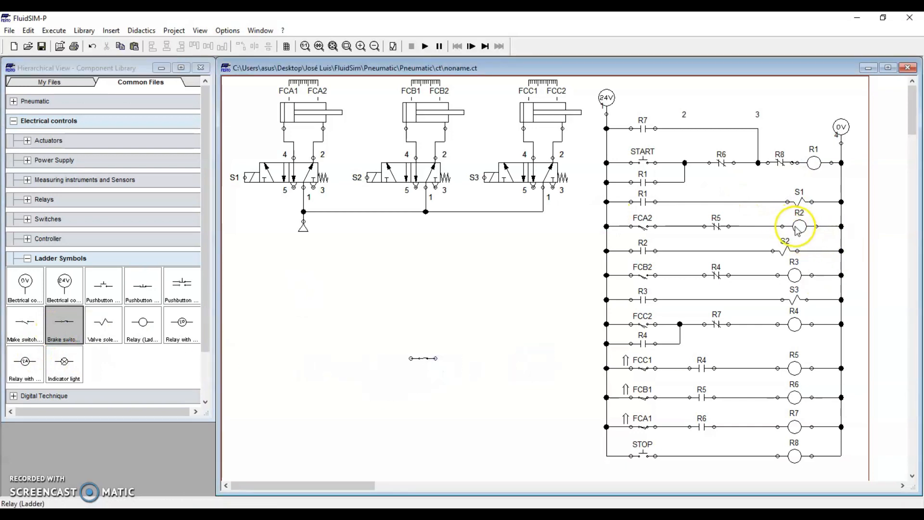
pyautogui.moveTo(717, 228); pyautogui.dragTo(698, 228)
pyautogui.click(728, 235)
pyautogui.click(733, 227)
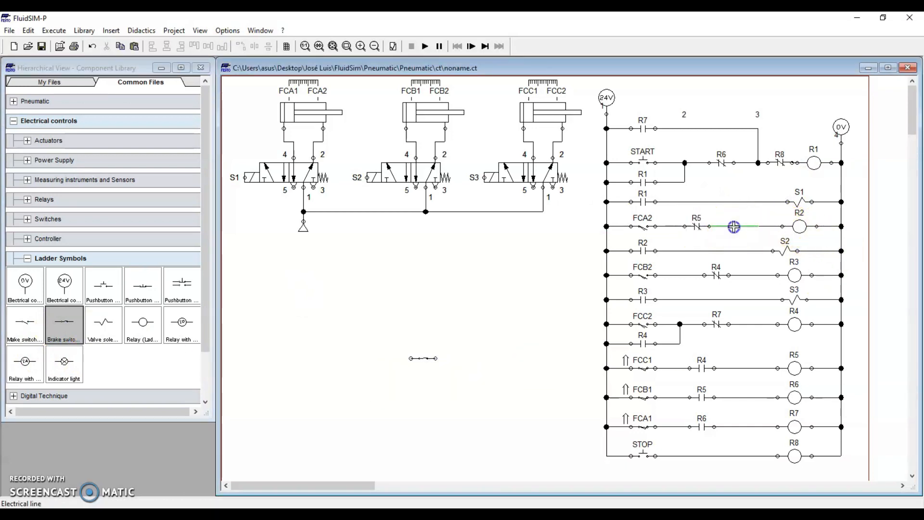
pyautogui.press('Delete')
pyautogui.moveTo(423, 359)
pyautogui.mouseDown()
pyautogui.moveTo(770, 228)
pyautogui.moveTo(710, 227)
pyautogui.moveTo(782, 226)
pyautogui.mouseUp()
pyautogui.doubleClick(746, 228)
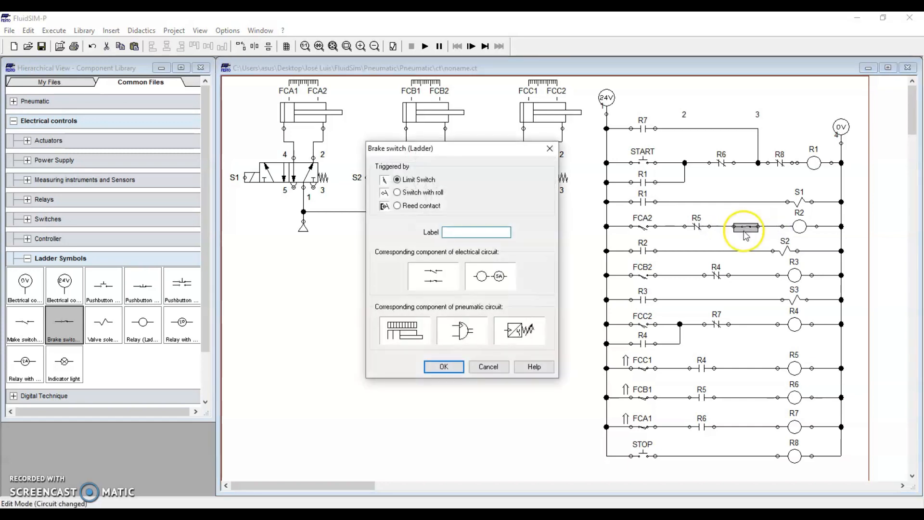
pyautogui.press('Return')
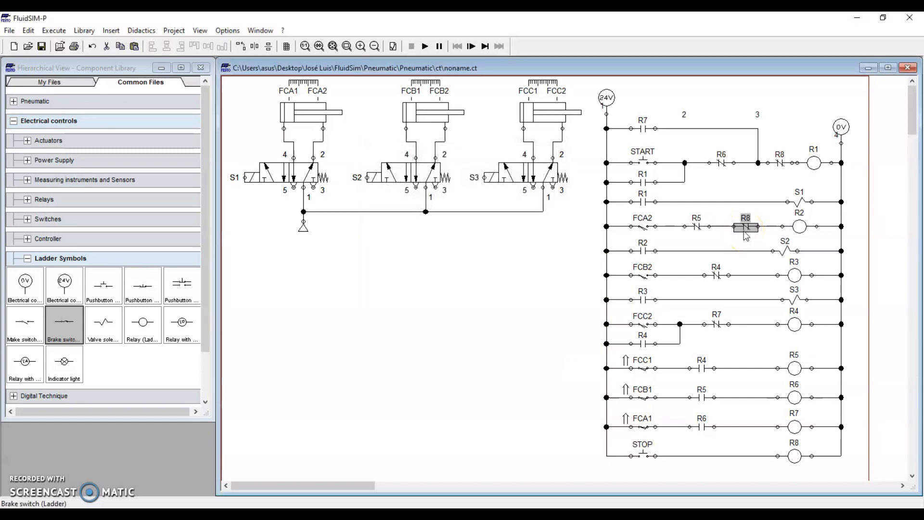
# Shift the R4 contact toward FCB2 and insert a break switch labelled R8 wired between R4 and relay R3
pyautogui.click(750, 291)
pyautogui.moveTo(716, 275); pyautogui.dragTo(691, 276)
pyautogui.click(733, 287)
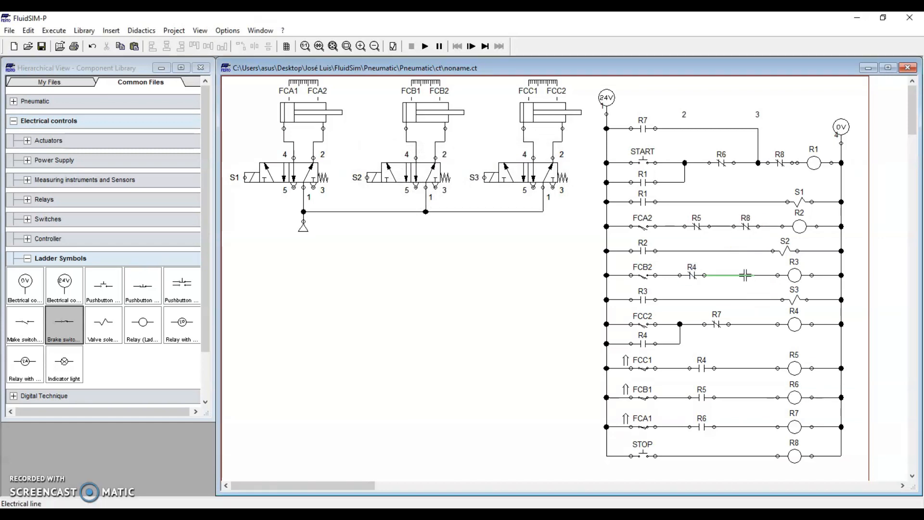
pyautogui.press('Delete')
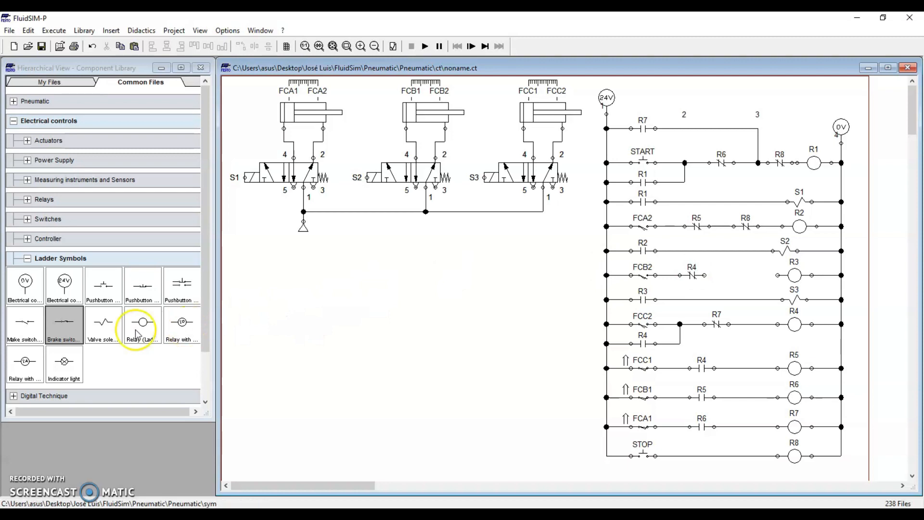
pyautogui.moveTo(72, 328); pyautogui.dragTo(744, 275)
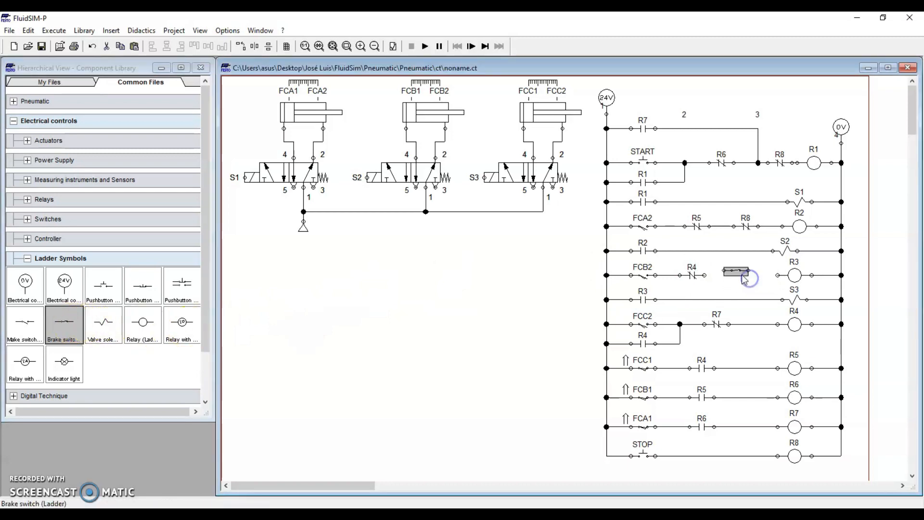
pyautogui.doubleClick(741, 275)
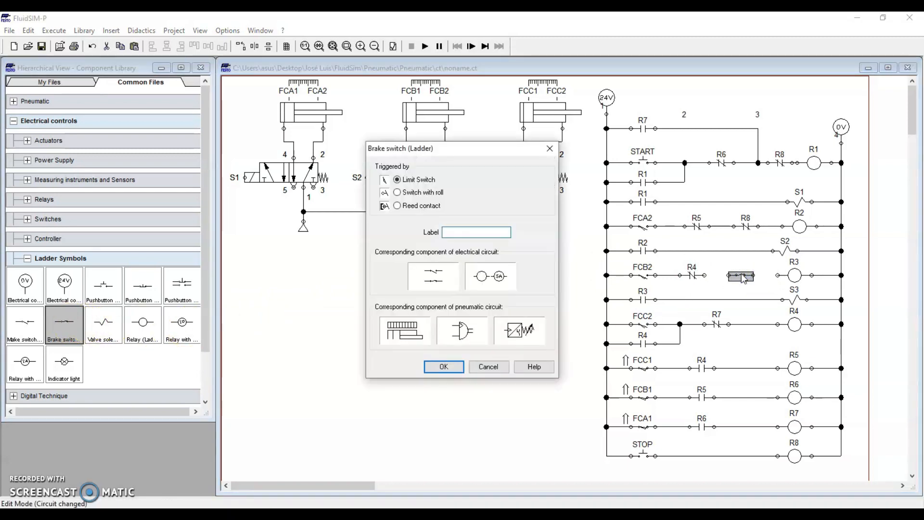
pyautogui.press('Return')
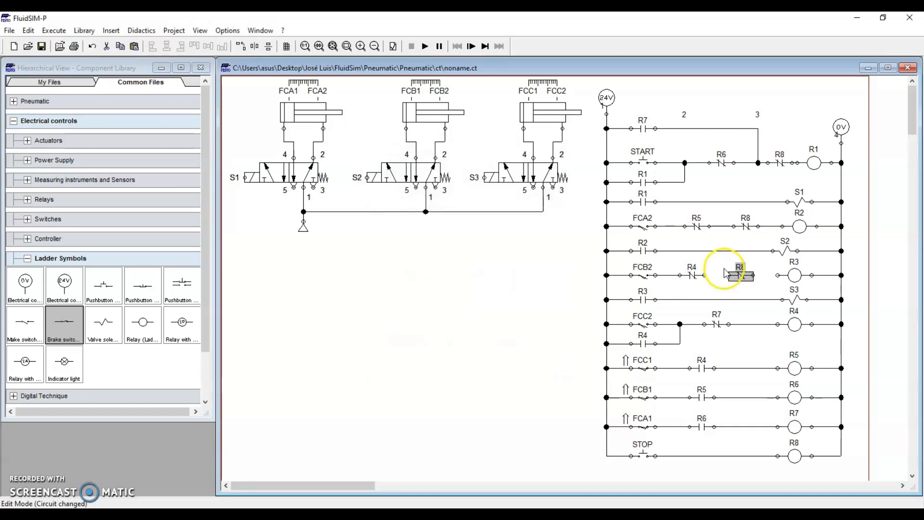
pyautogui.moveTo(706, 275); pyautogui.dragTo(729, 276)
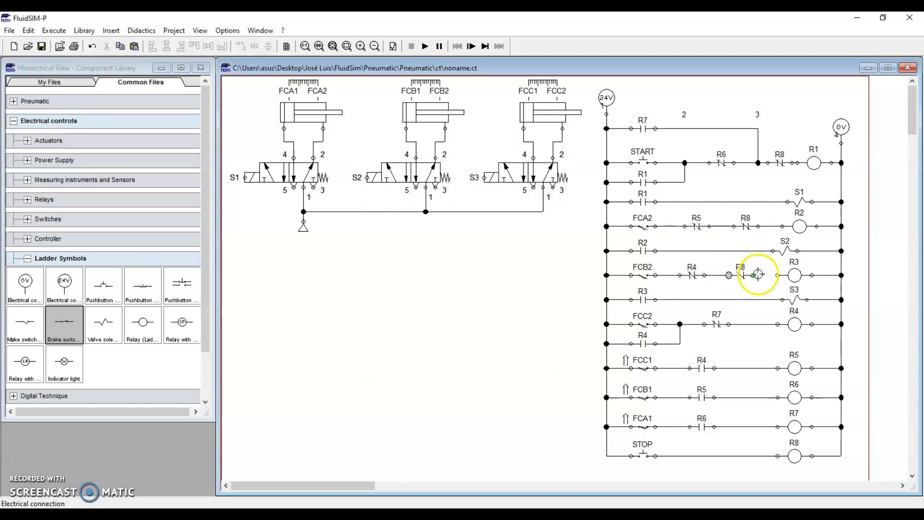
# Make room beside the R7 break contact and wire in a break switch labelled R8 before relay R4
pyautogui.moveTo(713, 324); pyautogui.dragTo(757, 324)
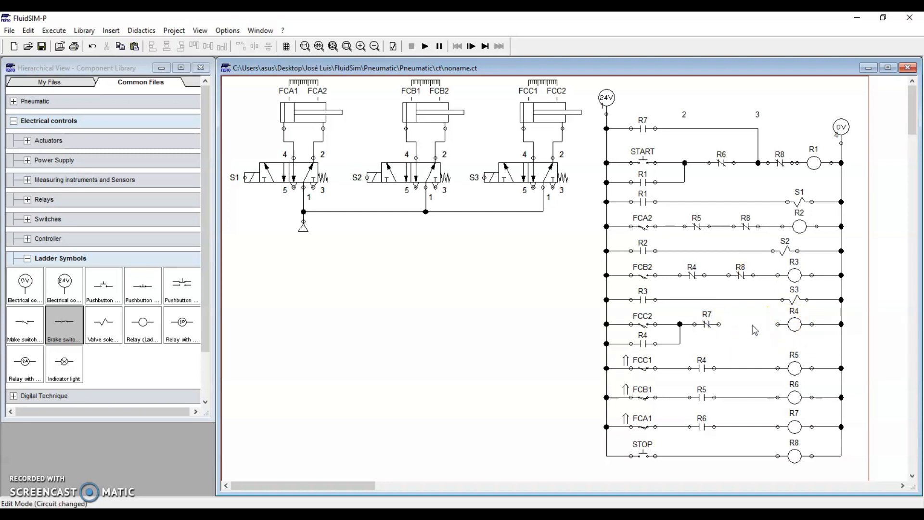
pyautogui.moveTo(61, 328); pyautogui.dragTo(750, 325)
pyautogui.doubleClick(752, 326)
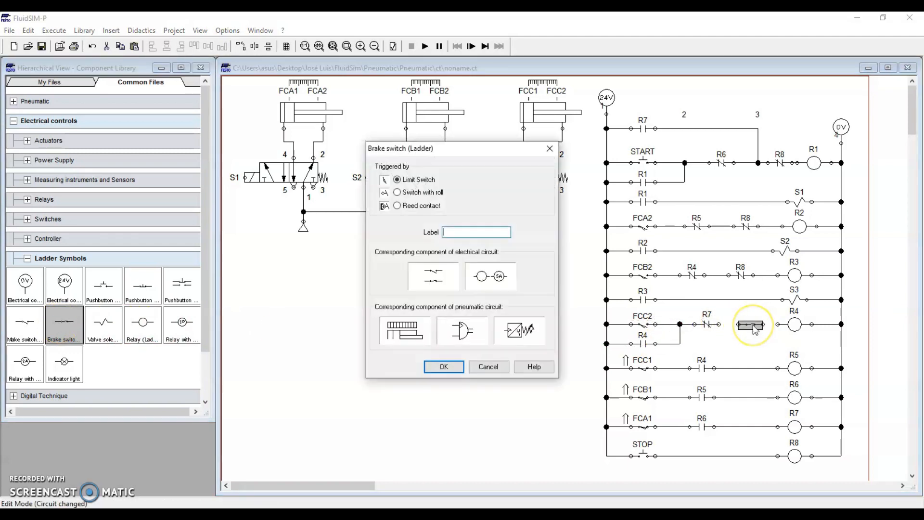
pyautogui.write('R8')
pyautogui.press('Return')
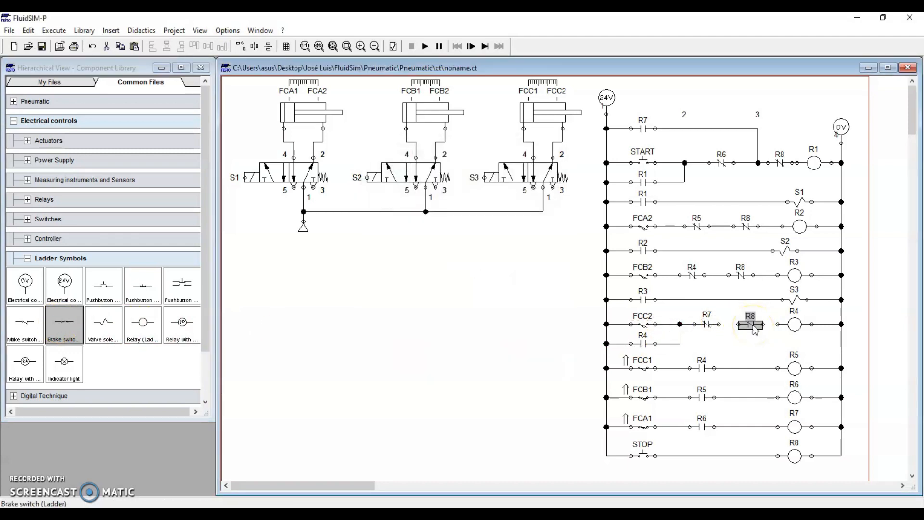
pyautogui.moveTo(743, 324); pyautogui.dragTo(779, 324)
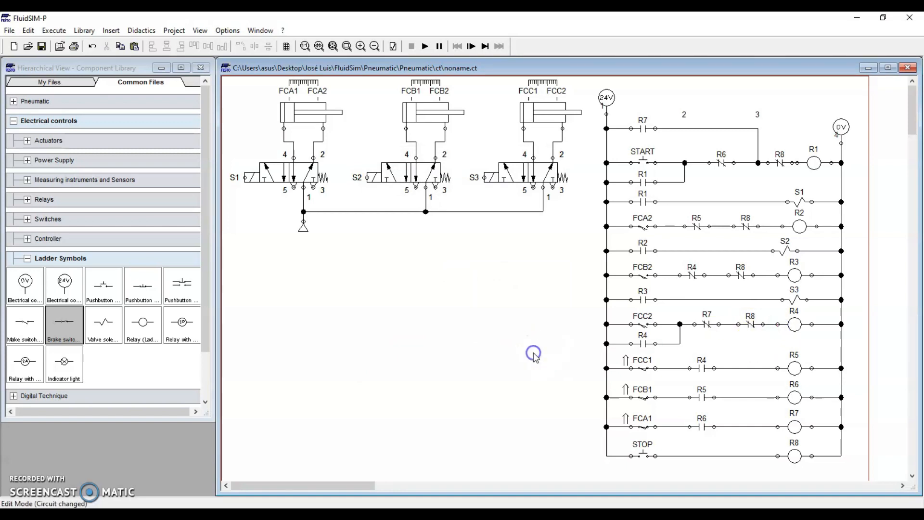
pyautogui.click(803, 315)
pyautogui.click(795, 366)
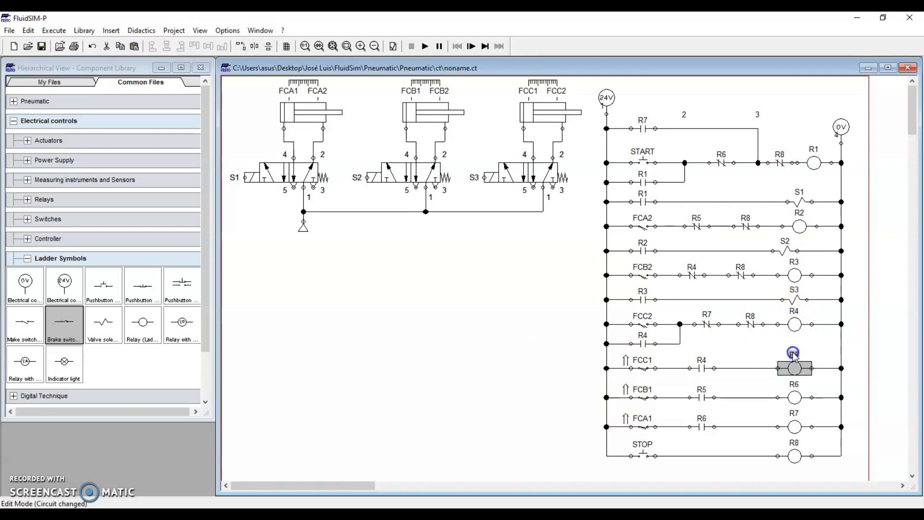
pyautogui.click(795, 396)
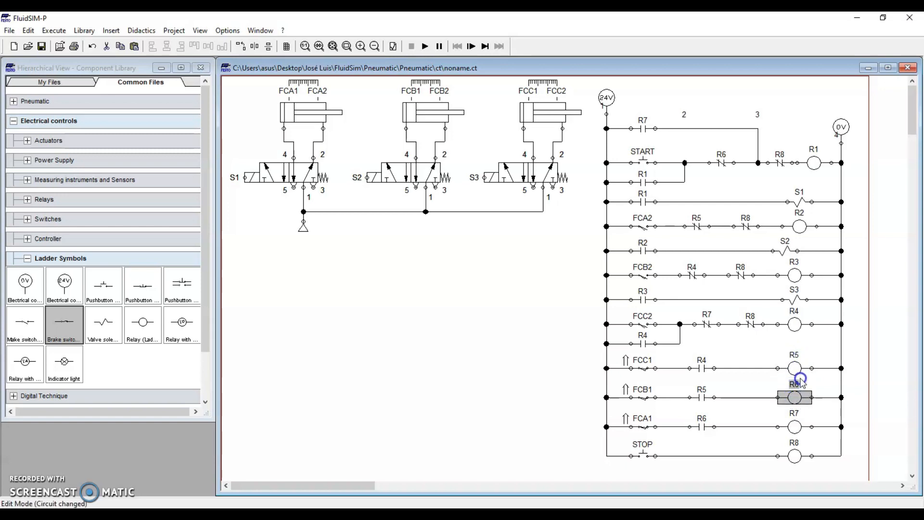
pyautogui.click(795, 381)
pyautogui.click(799, 416)
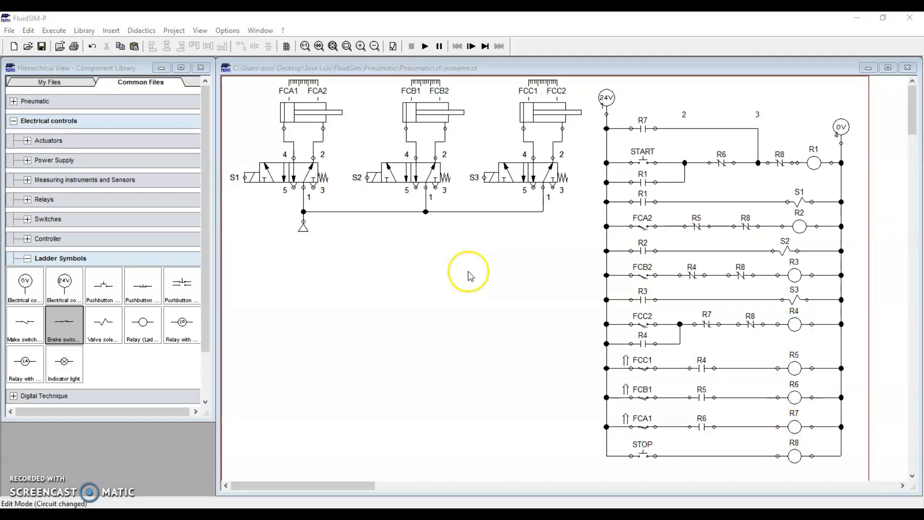
# Simulate the circuit, running it with START and halting it with STOP twice at different cycle stages, and end the simulation
pyautogui.click(425, 46)
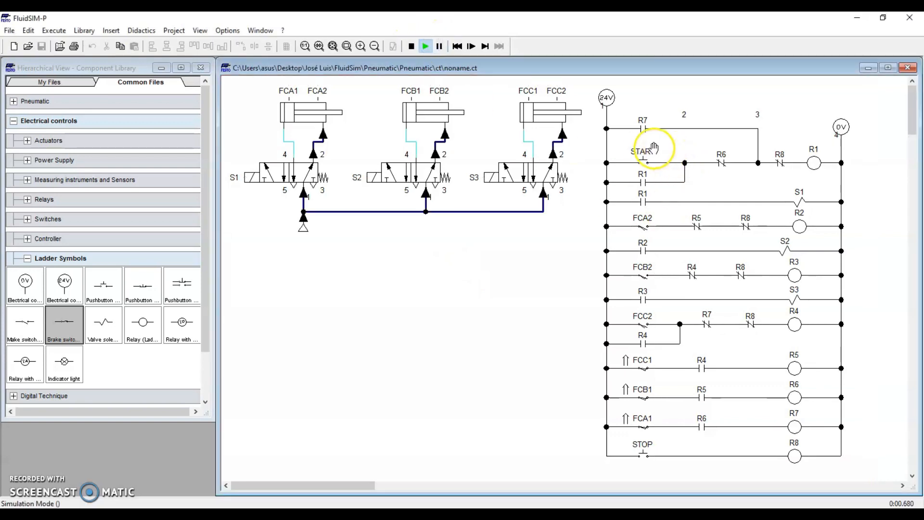
pyautogui.click(643, 156)
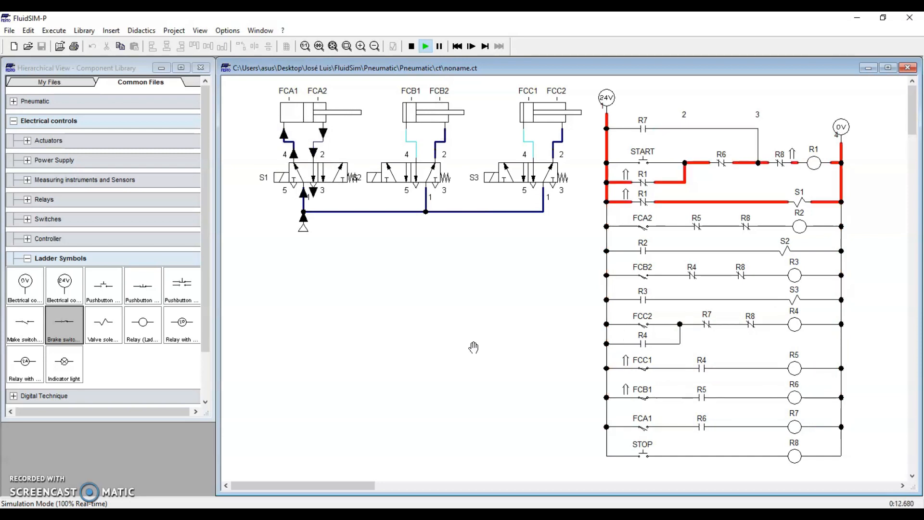
pyautogui.click(646, 447)
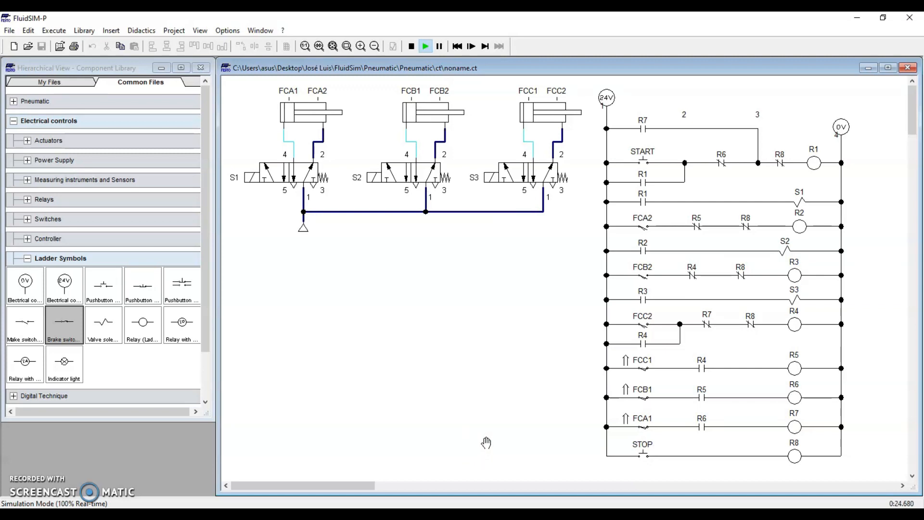
pyautogui.click(645, 158)
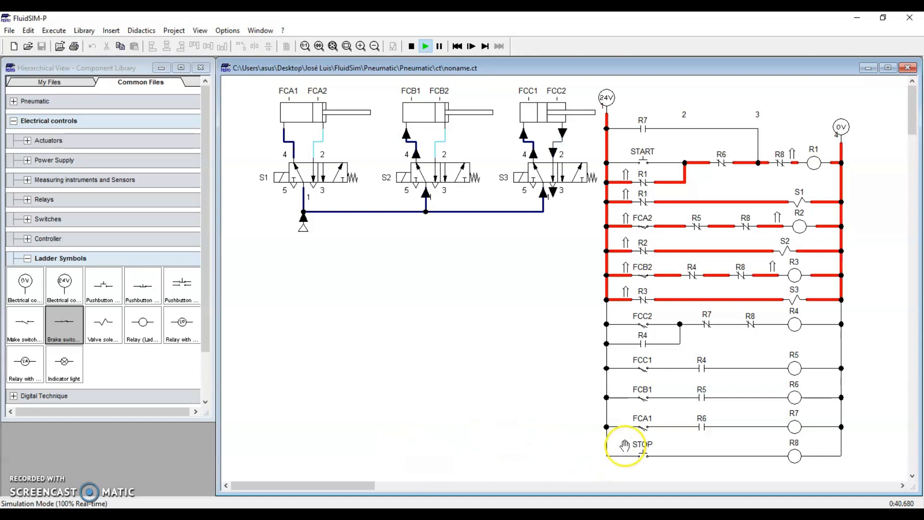
pyautogui.click(648, 448)
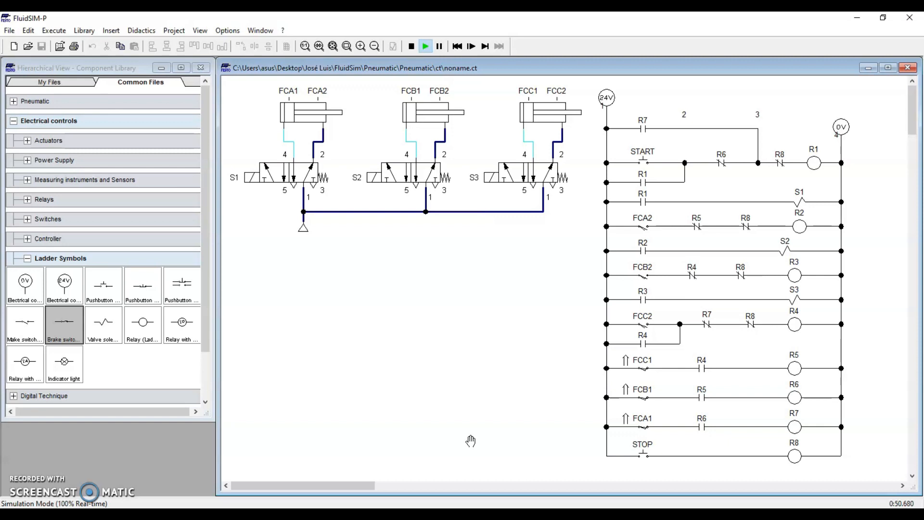
pyautogui.click(411, 46)
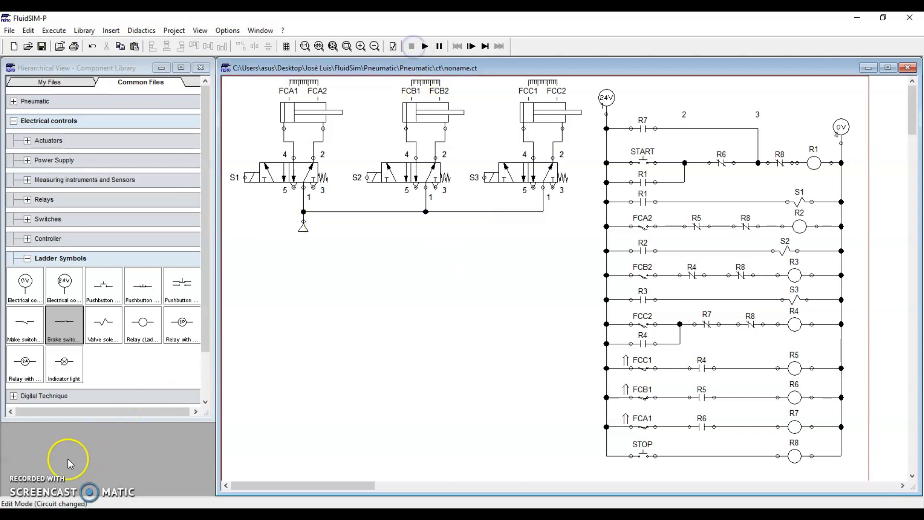
pyautogui.click(29, 483)
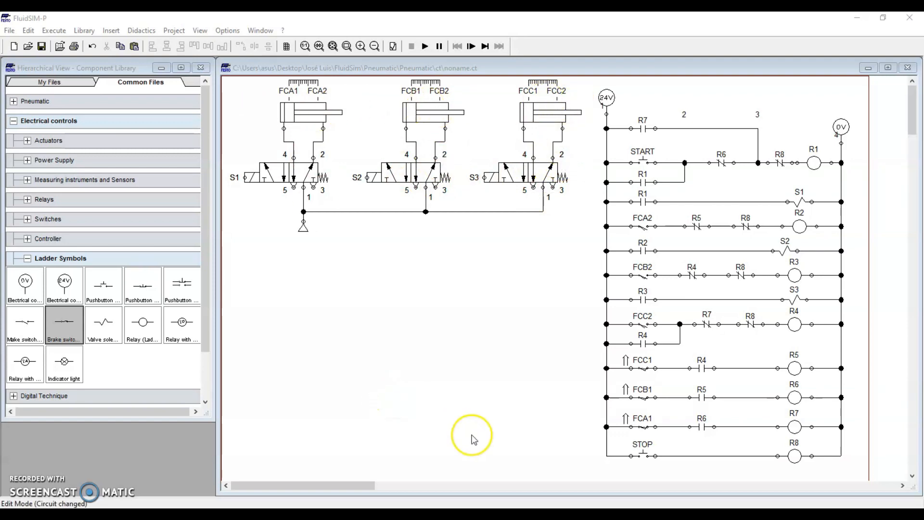
# Shift the whole ladder circuit, from the 24V and 0V sources to the STOP rung, slightly down the sheet
pyautogui.click(594, 79)
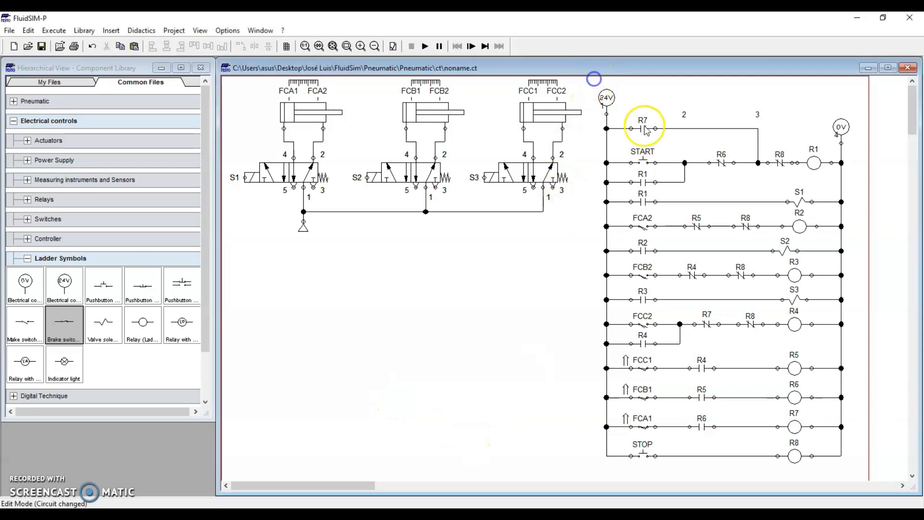
pyautogui.moveTo(878, 87); pyautogui.dragTo(604, 469)
pyautogui.press('Down')
pyautogui.press('Down')
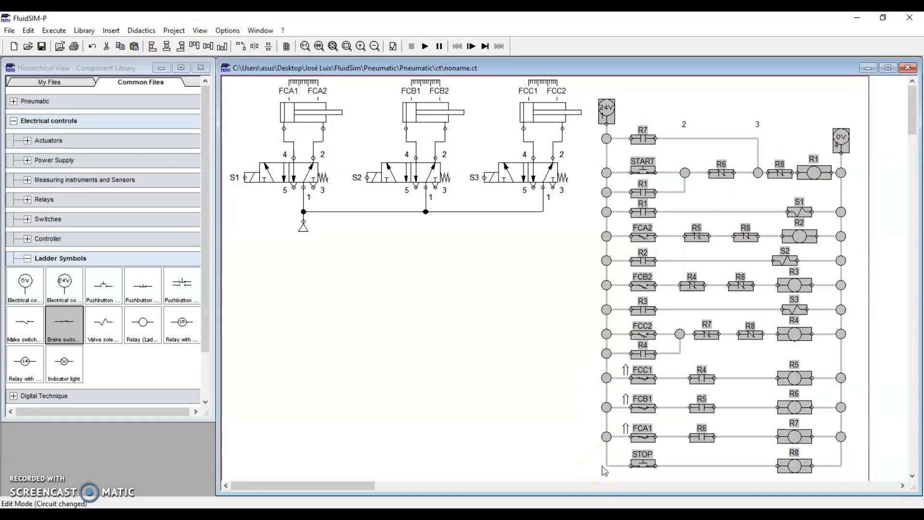
pyautogui.click(565, 439)
# Delete the STOP rung with relay R8 and the four R8 break contacts before relays R1, R2, R3 and R4
pyautogui.moveTo(584, 462); pyautogui.dragTo(855, 477)
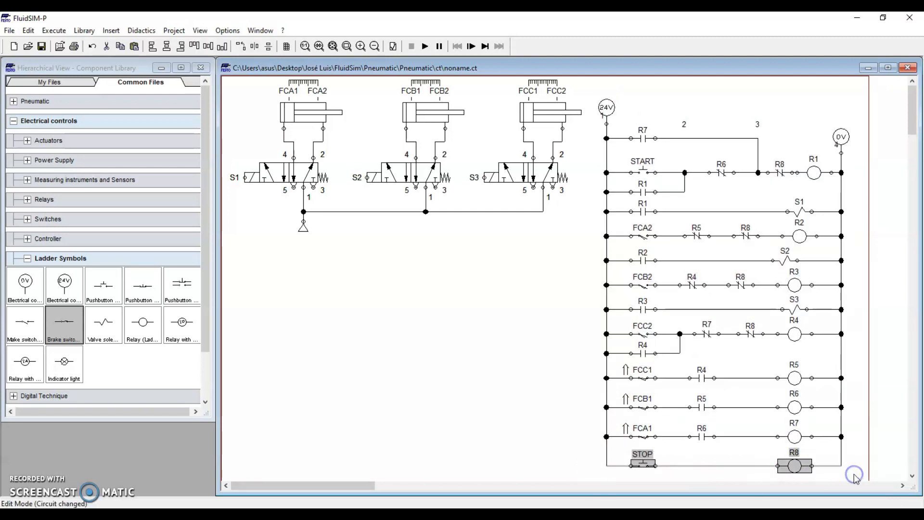
pyautogui.press('Delete')
pyautogui.click(753, 337)
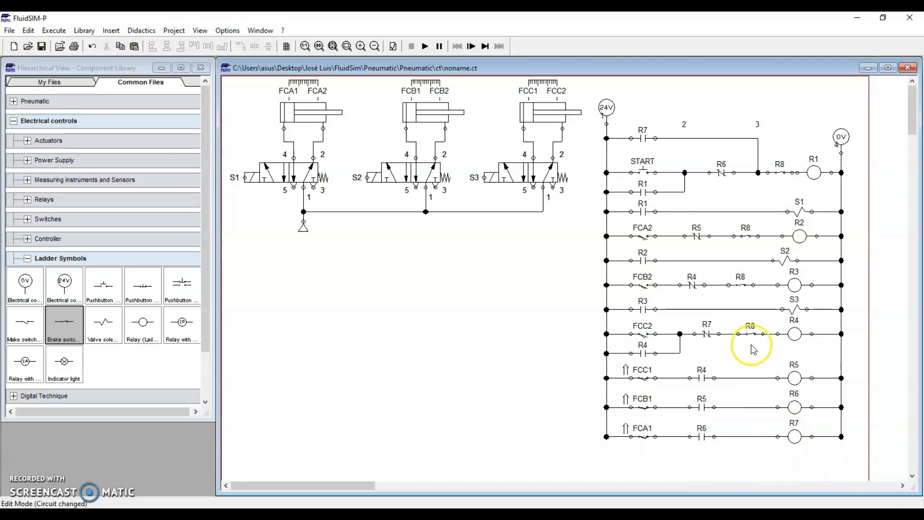
pyautogui.press('Delete')
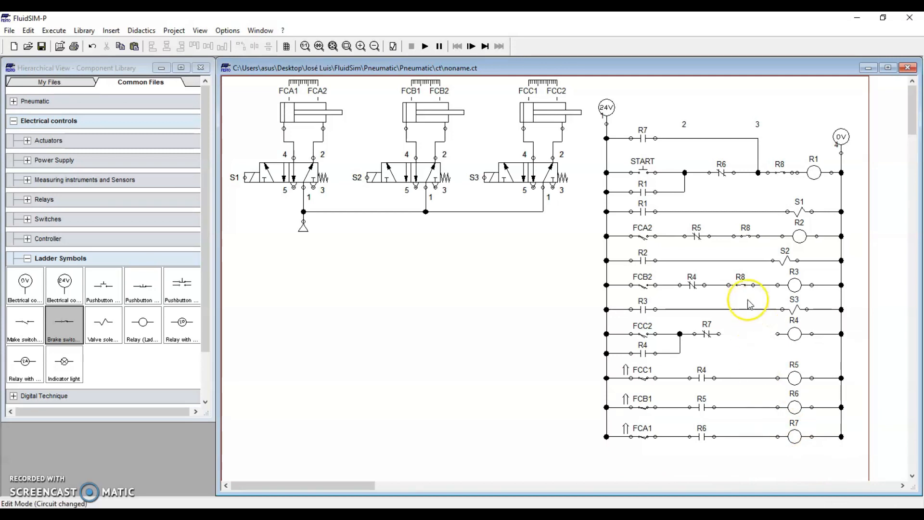
pyautogui.click(745, 286)
pyautogui.press('Delete')
pyautogui.click(746, 236)
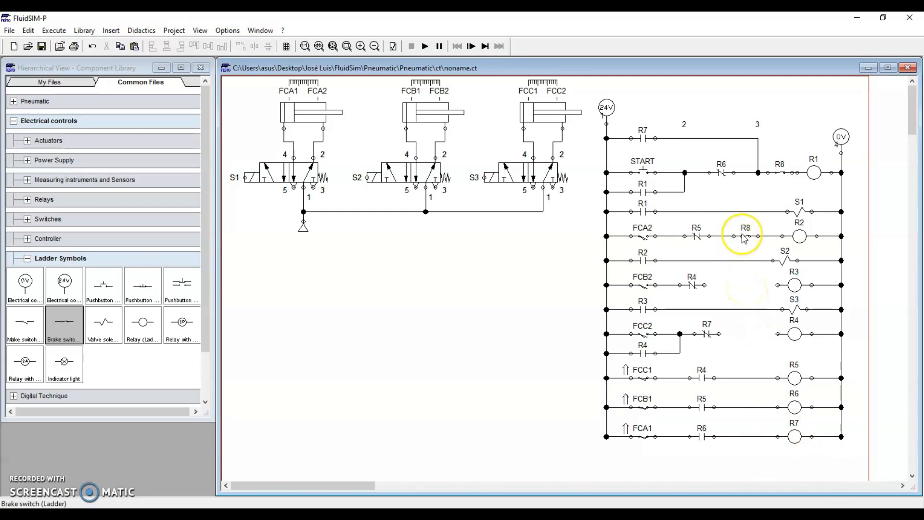
pyautogui.press('Delete')
pyautogui.click(782, 173)
pyautogui.press('Delete')
# Rewire relay R1 to the R7 branch junction, R2 to contact R5, R3 to contact R4, and R4 to contact R7
pyautogui.moveTo(797, 172); pyautogui.dragTo(758, 172)
pyautogui.moveTo(710, 234); pyautogui.dragTo(710, 235)
pyautogui.moveTo(778, 285); pyautogui.dragTo(705, 284)
pyautogui.moveTo(778, 333); pyautogui.dragTo(720, 333)
# Raise the 24V source and shift the rest of the ladder down, leaving a gap in the supply rail above the R7 branch
pyautogui.click(611, 110)
pyautogui.moveTo(611, 110); pyautogui.dragTo(612, 88)
pyautogui.moveTo(875, 126); pyautogui.dragTo(588, 445)
pyautogui.press('Down')
pyautogui.press('Down')
pyautogui.press('Down')
pyautogui.press('Down')
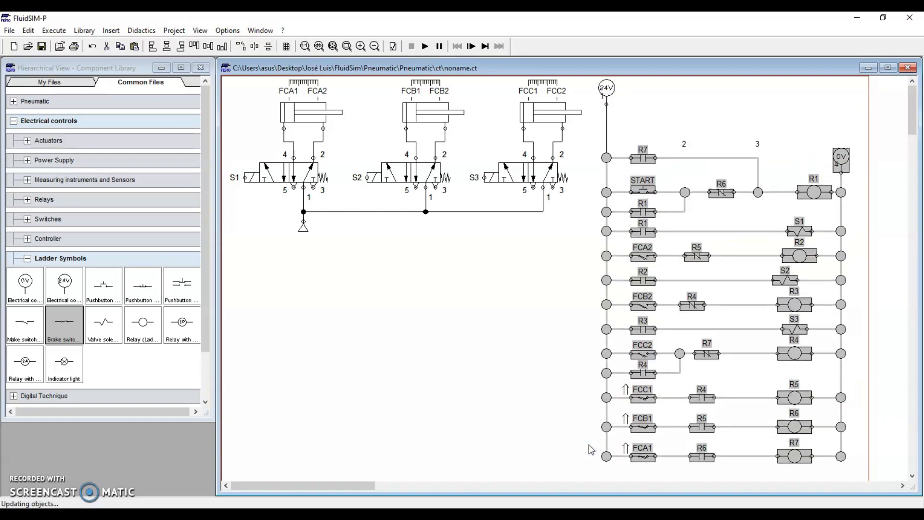
pyautogui.click(542, 388)
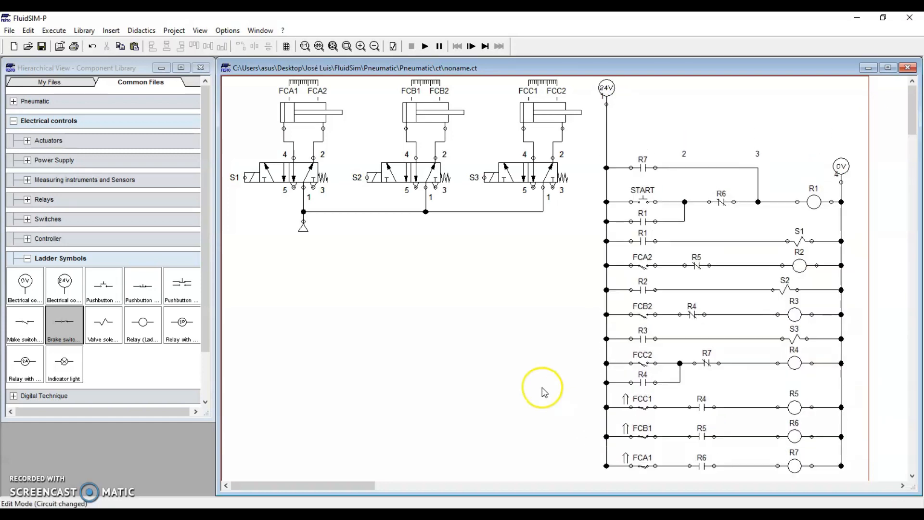
# Place a manually operated detent switch (break) in the empty area below the cylinders and label it STOP
pyautogui.click(26, 220)
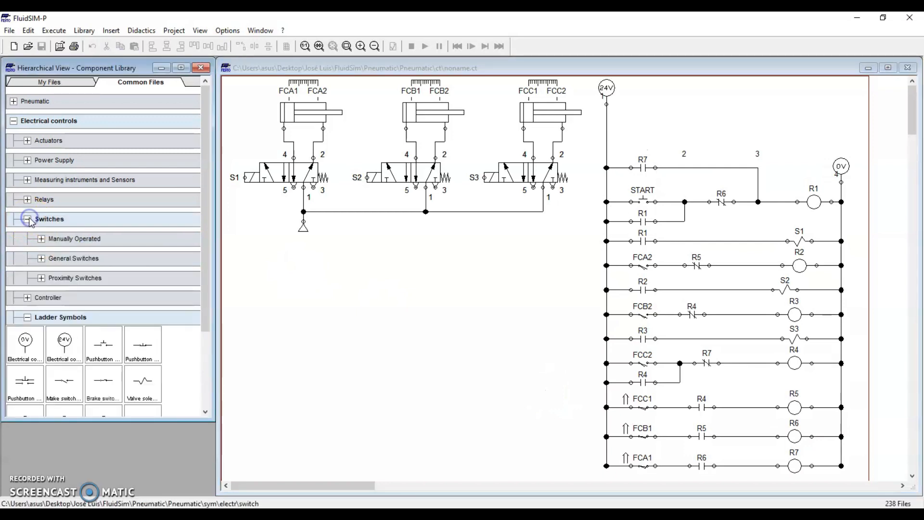
pyautogui.click(47, 239)
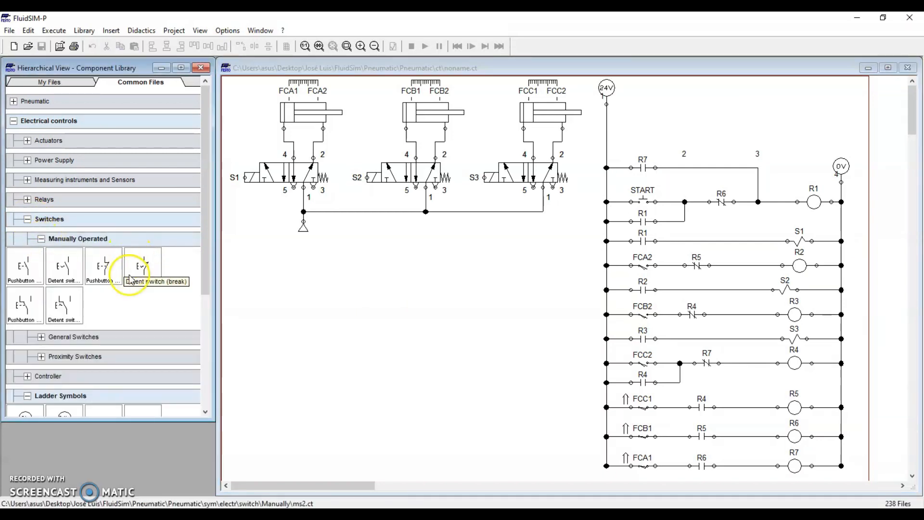
pyautogui.moveTo(159, 280); pyautogui.dragTo(450, 321)
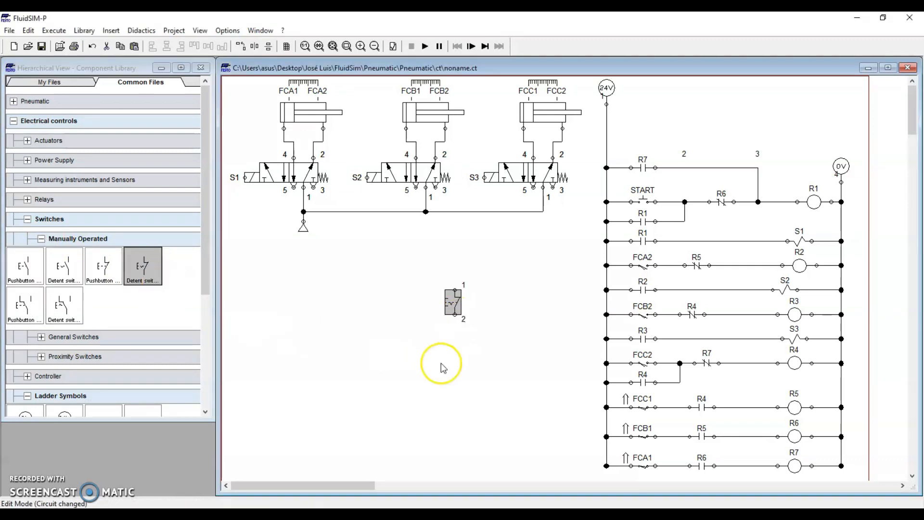
pyautogui.doubleClick(452, 302)
pyautogui.write('STOP')
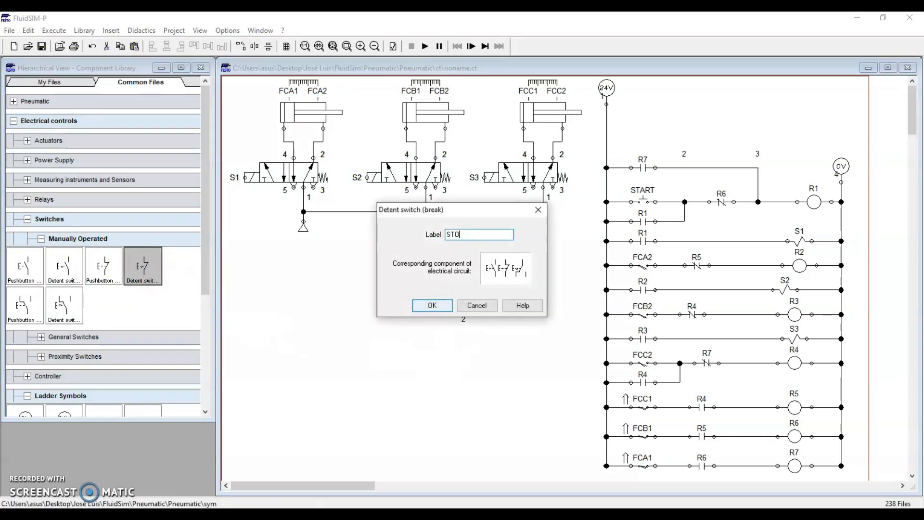
pyautogui.press('Return')
pyautogui.click(427, 279)
pyautogui.click(432, 304)
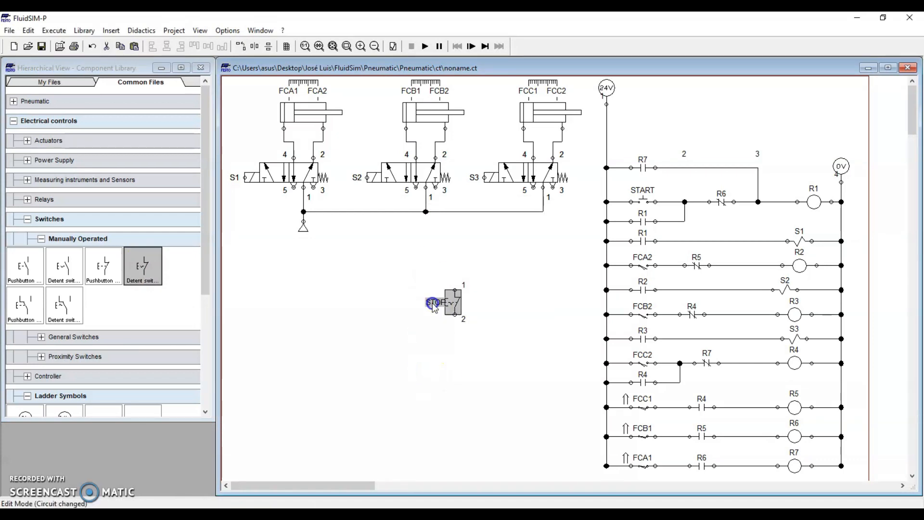
# Replace the line beneath the 24V source with the STOP detent switch, wired in series down to the R7 junction
pyautogui.moveTo(435, 308); pyautogui.dragTo(650, 124)
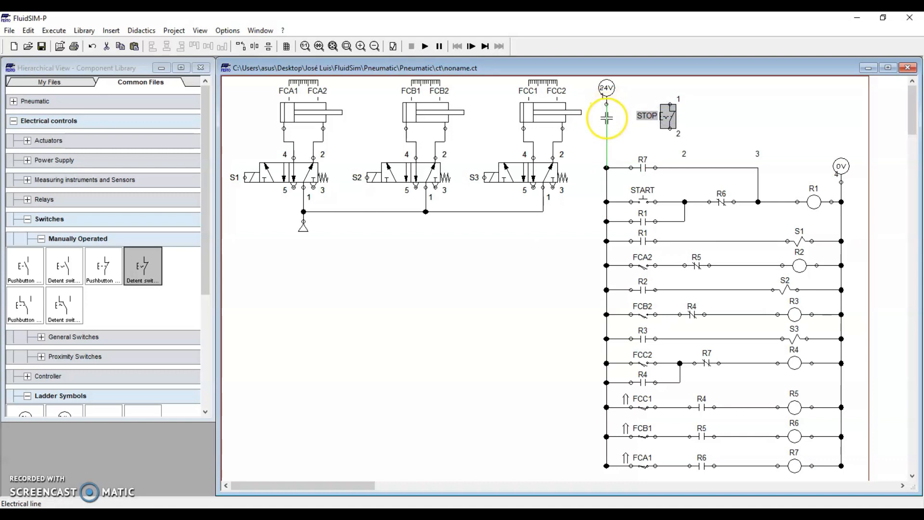
pyautogui.click(607, 132)
pyautogui.press('Delete')
pyautogui.moveTo(669, 121); pyautogui.dragTo(606, 102)
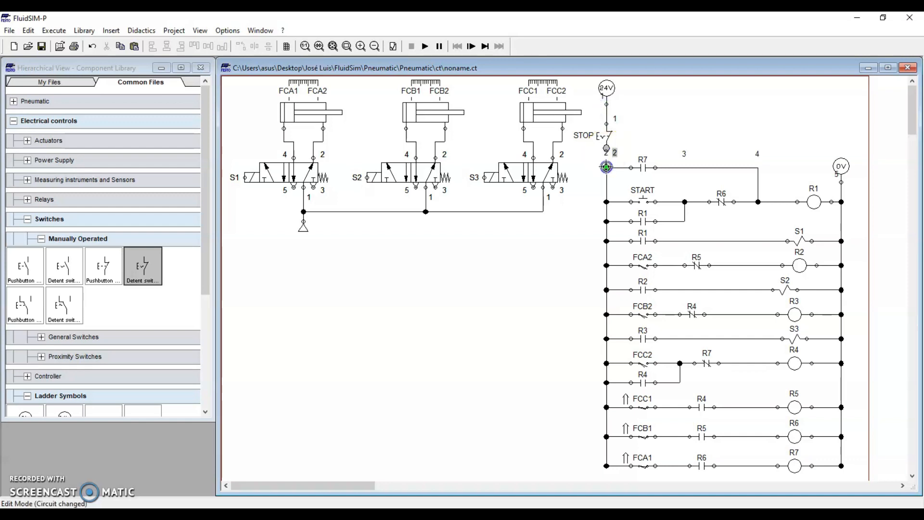
# Simulate the circuit, starting it with START, cutting and restoring supply with STOP, restarting and stopping once more, and end the simulation
pyautogui.click(425, 46)
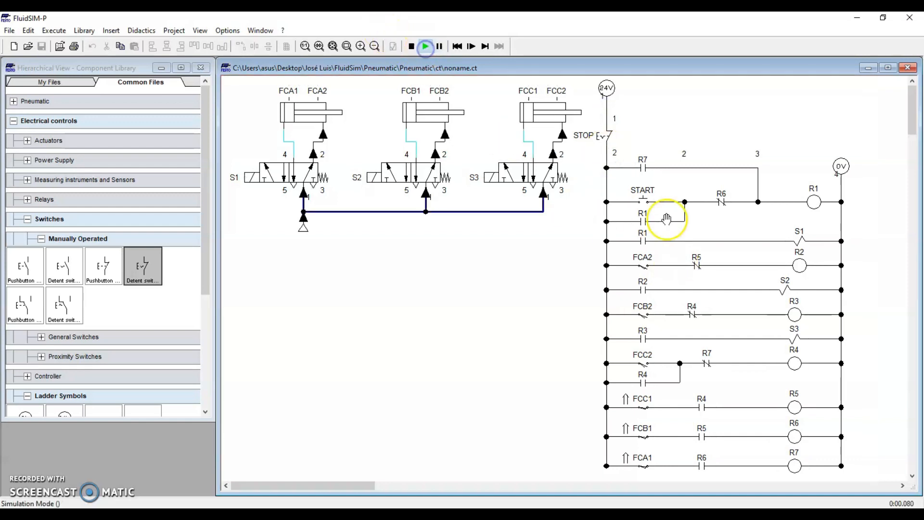
pyautogui.click(642, 199)
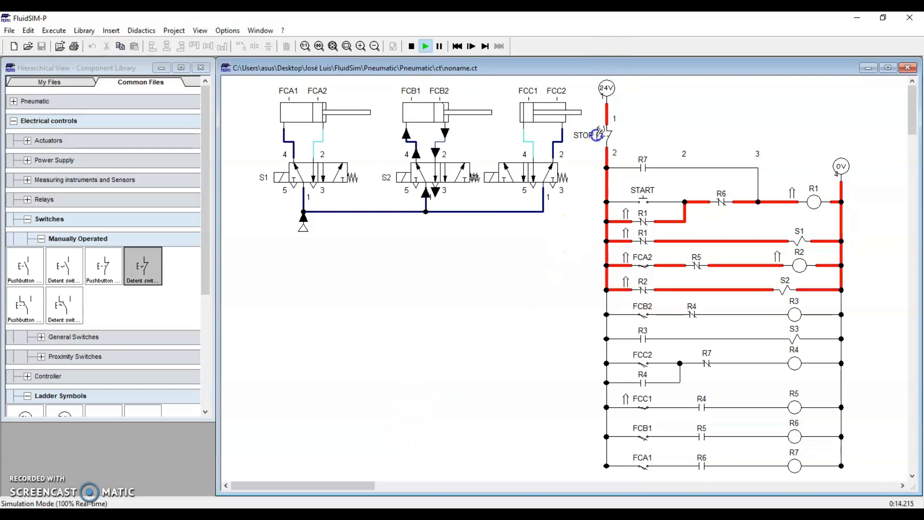
pyautogui.click(599, 134)
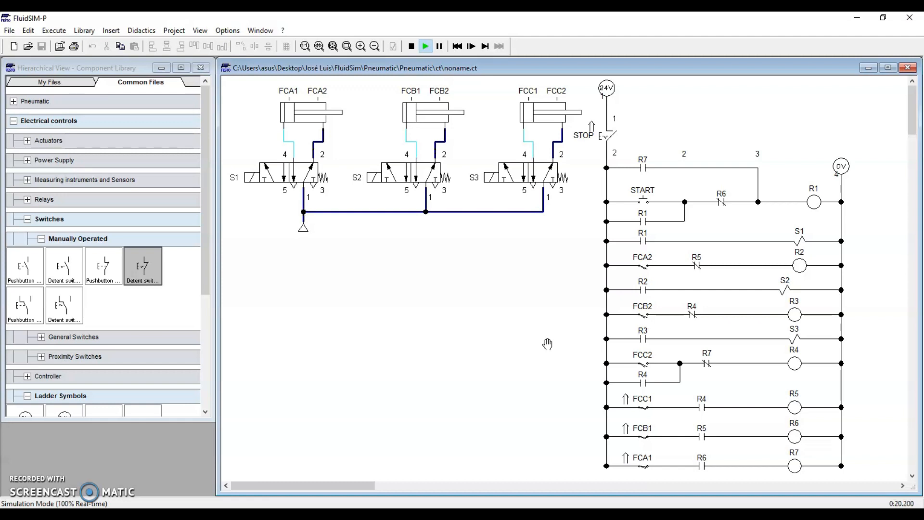
pyautogui.click(600, 134)
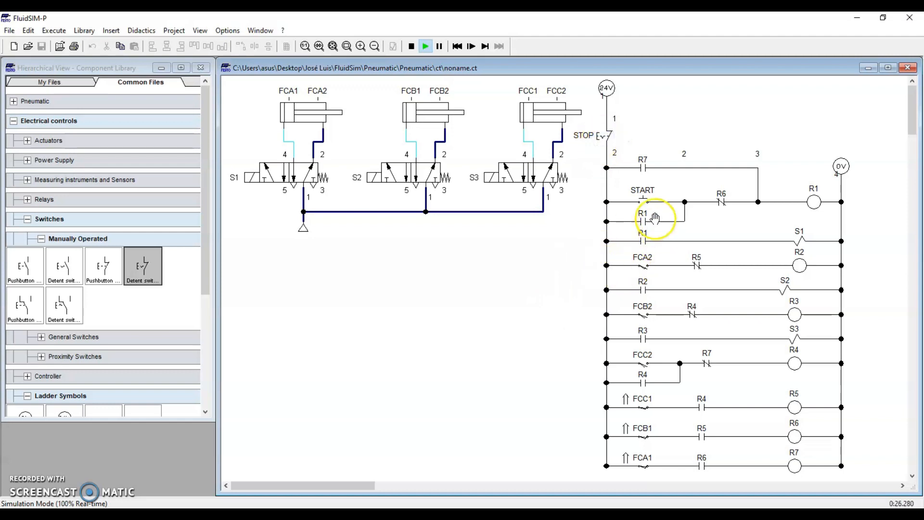
pyautogui.click(642, 199)
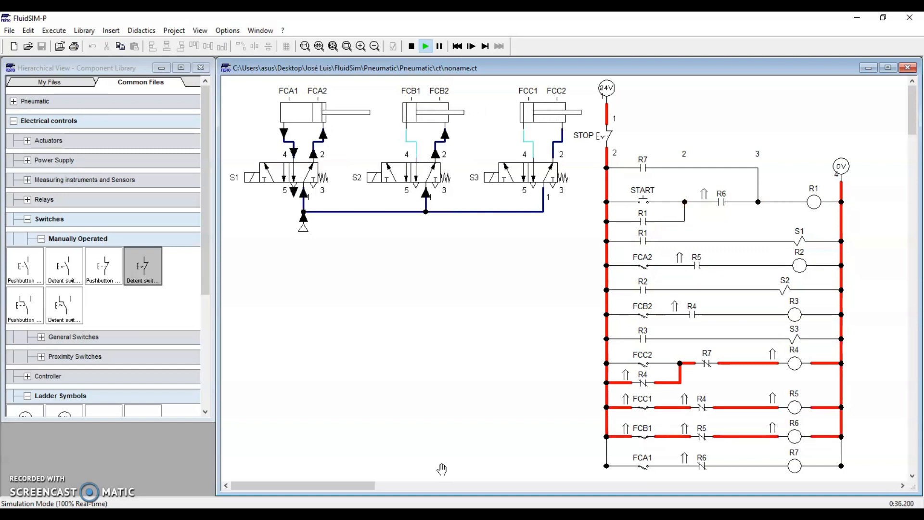
pyautogui.click(613, 130)
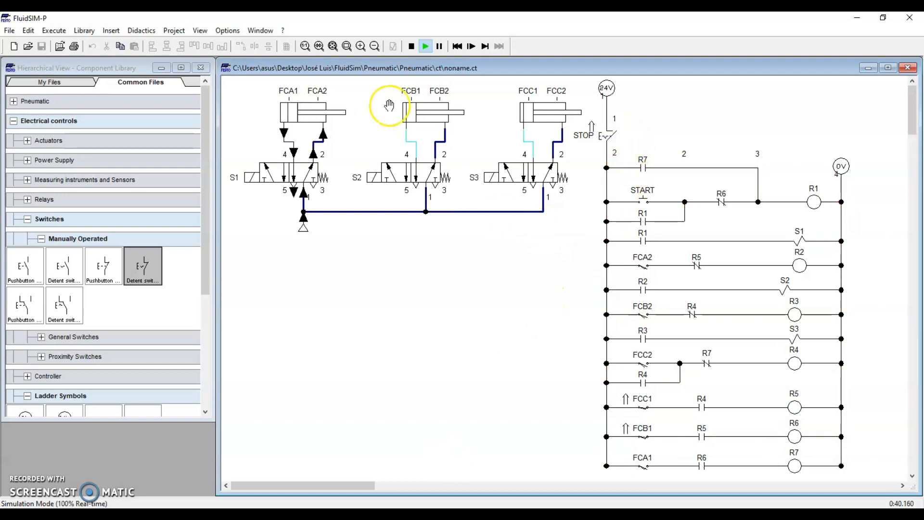
pyautogui.click(413, 48)
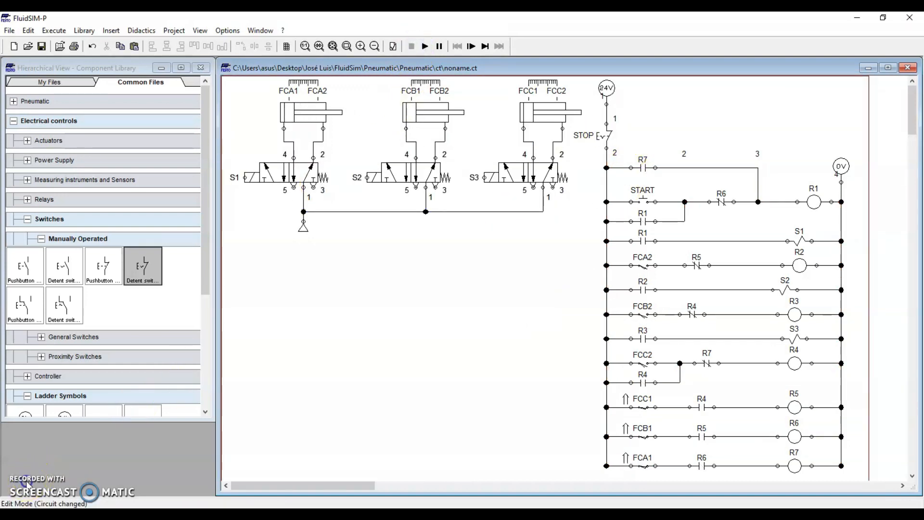